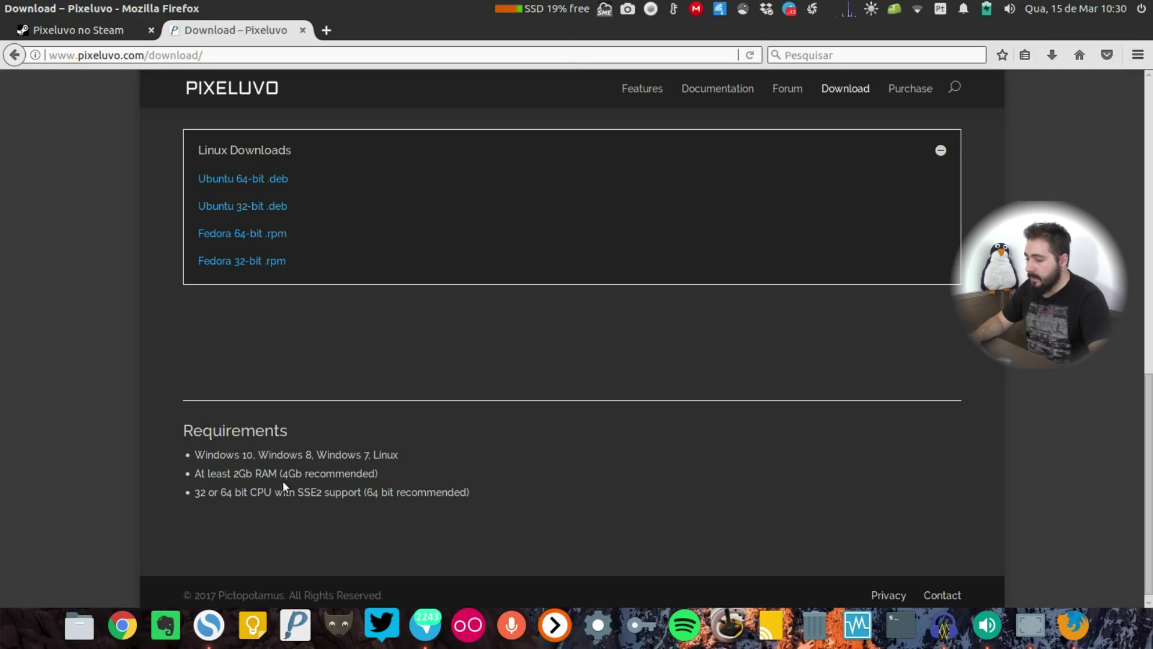
- Review the Pixeluvo download page for the latest version, the trial's saving limit and the Linux packages
scroll(329, 518, "up", 2)
scroll(328, 516, "up", 2)
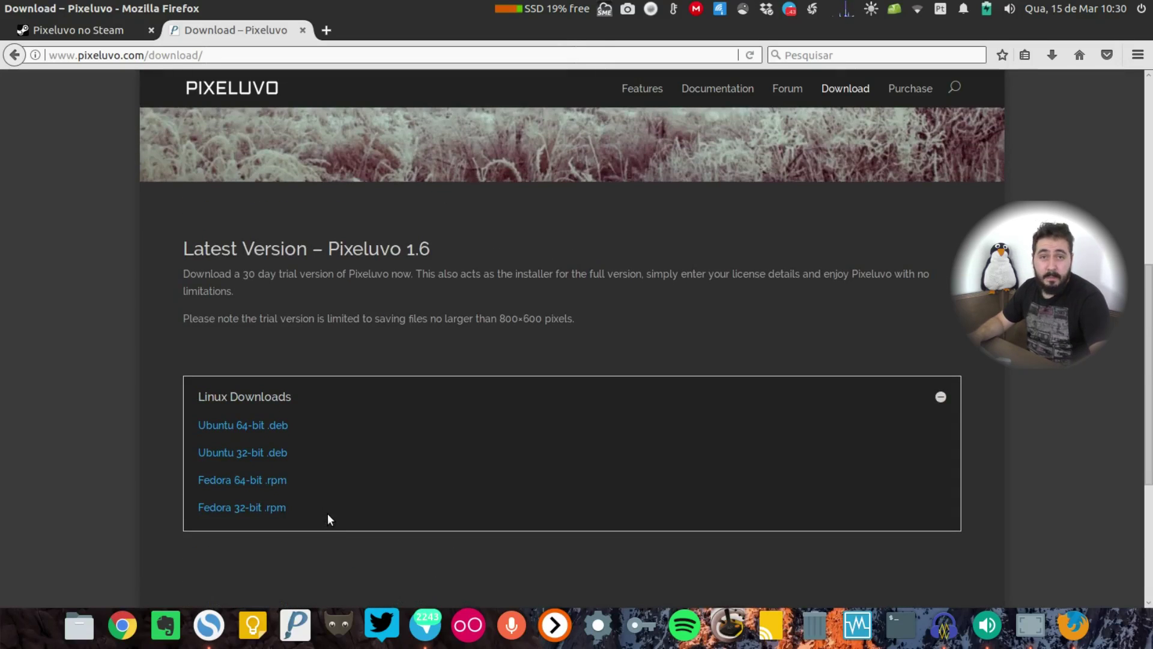
scroll(390, 491, "up", 3)
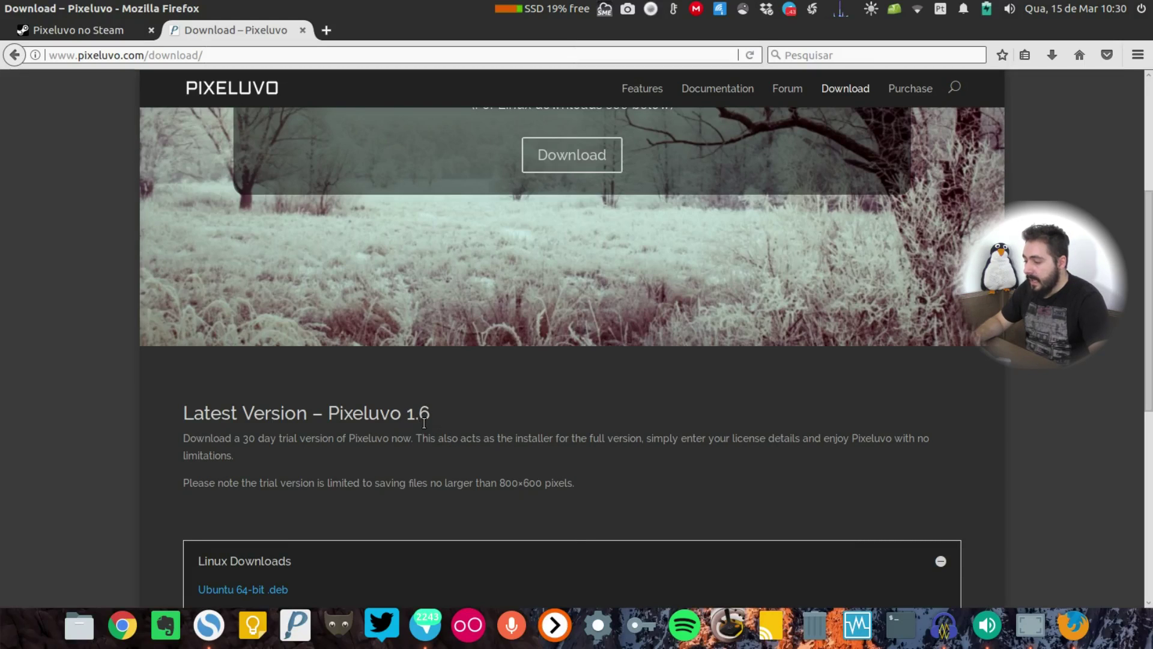
scroll(458, 446, "down", 2)
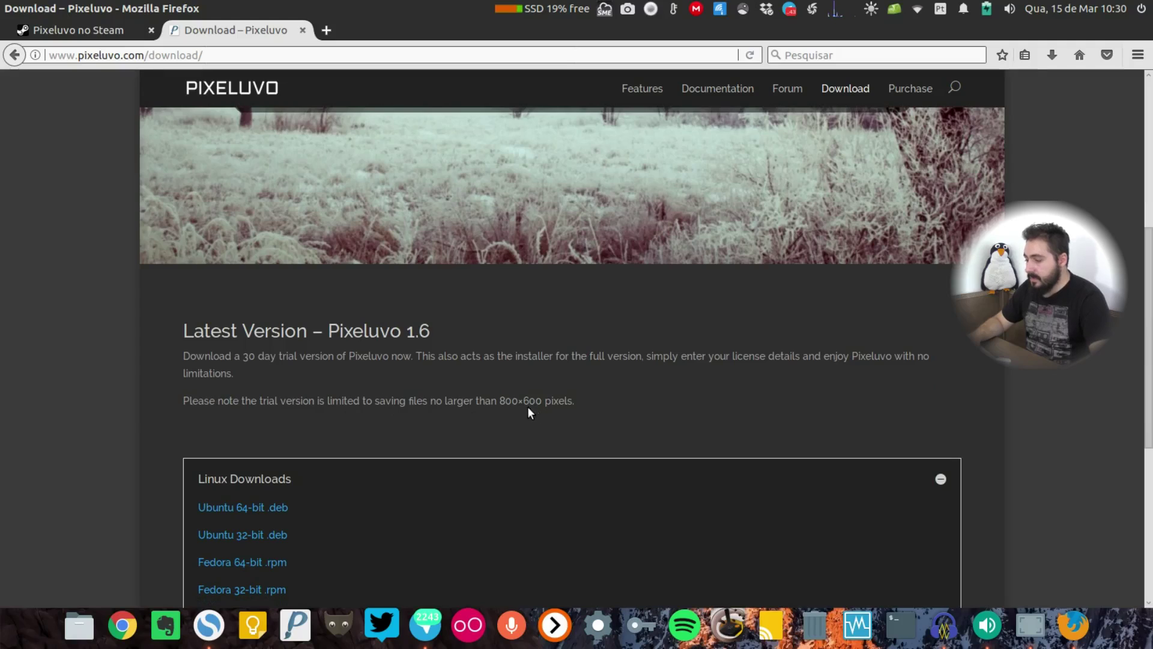
left_click_drag(542, 402, 508, 401)
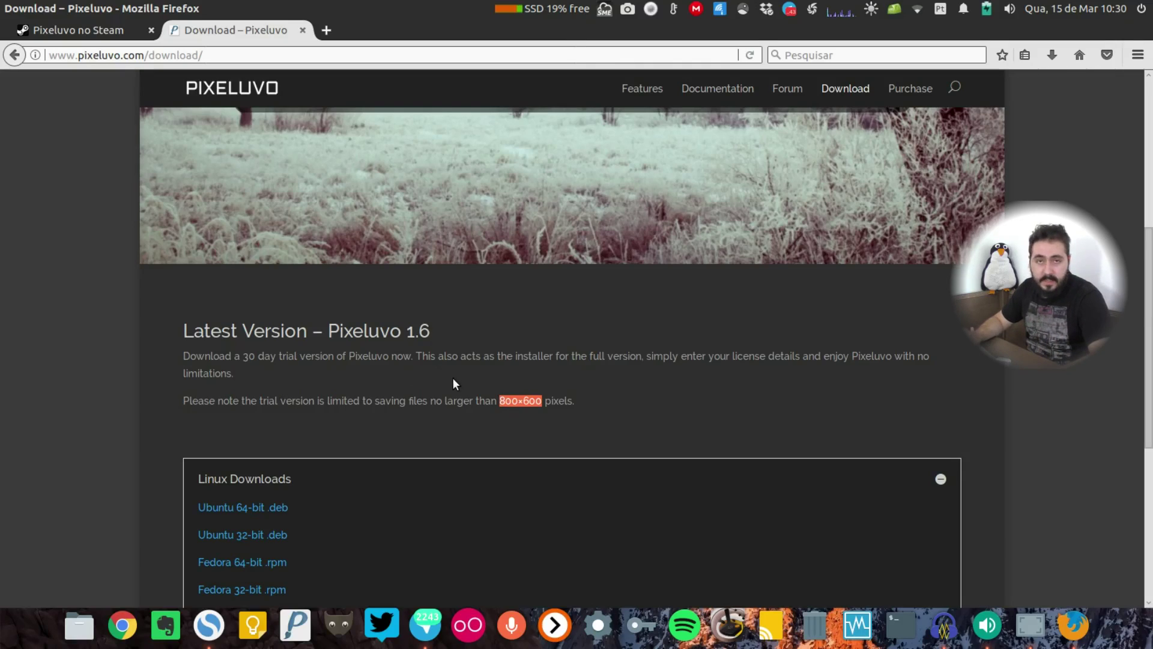
left_click(536, 402)
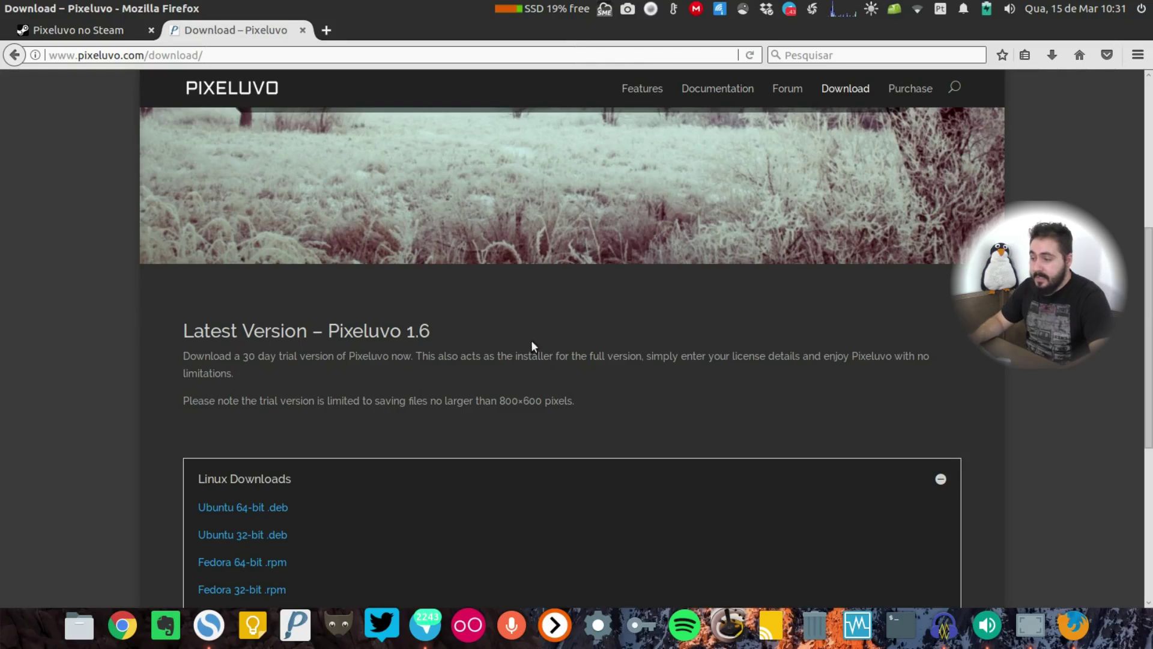
- Open Pixeluvo's purchase page and check the licence price and which versions the licence covers
left_click(921, 89)
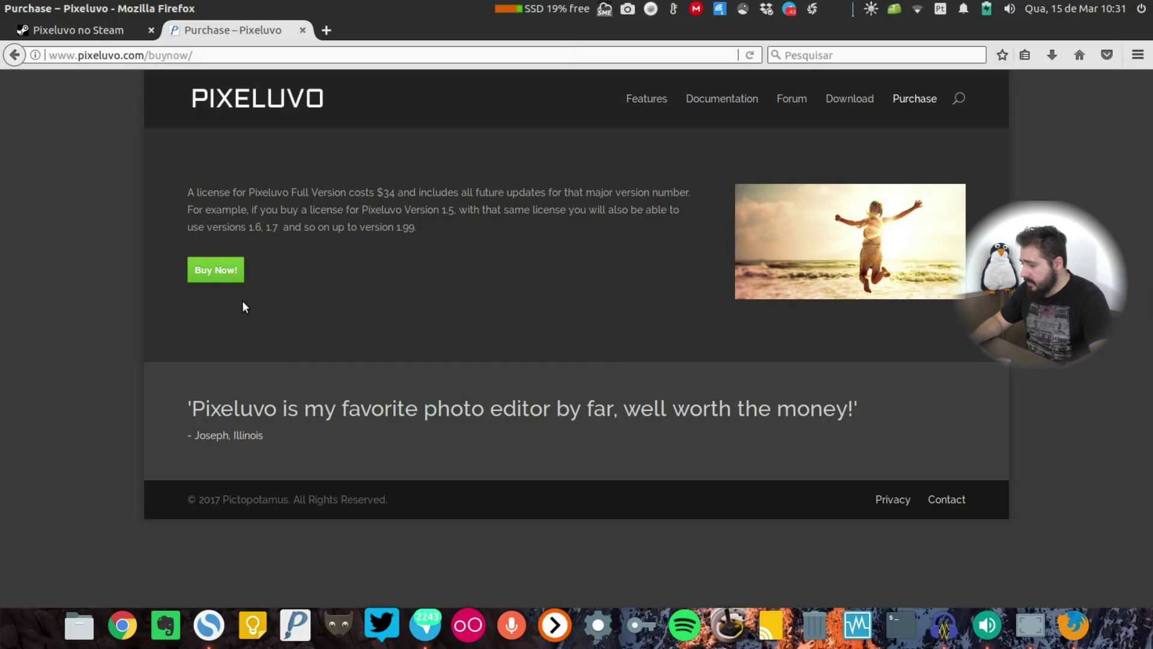
left_click_drag(396, 196, 383, 197)
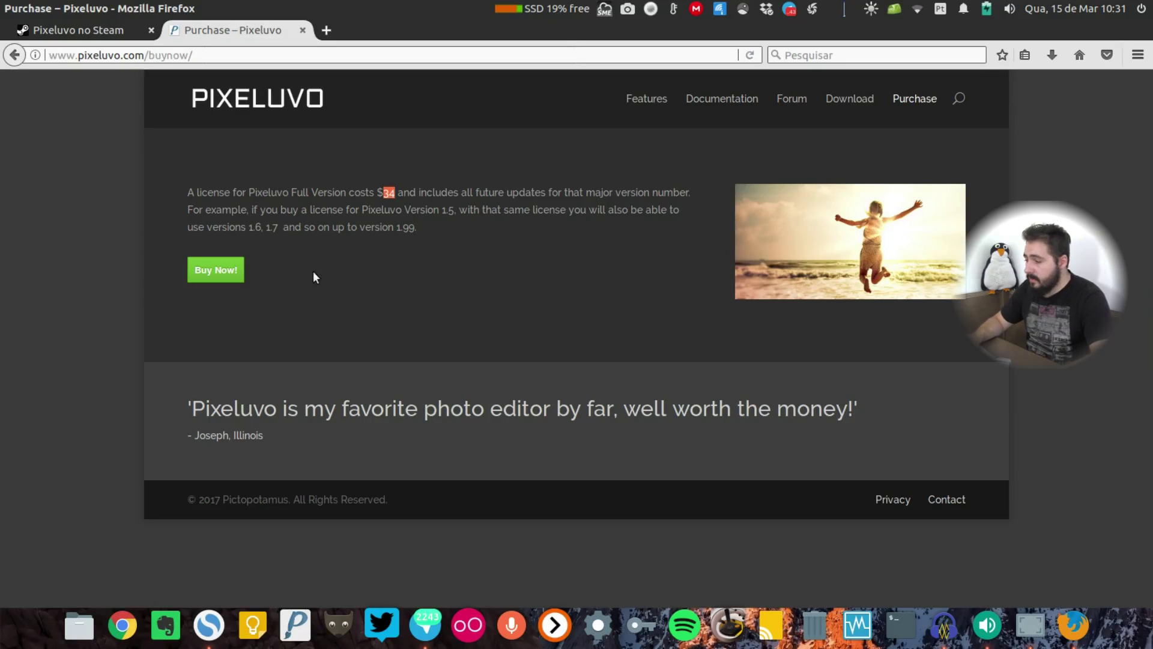
left_click_drag(397, 228, 424, 262)
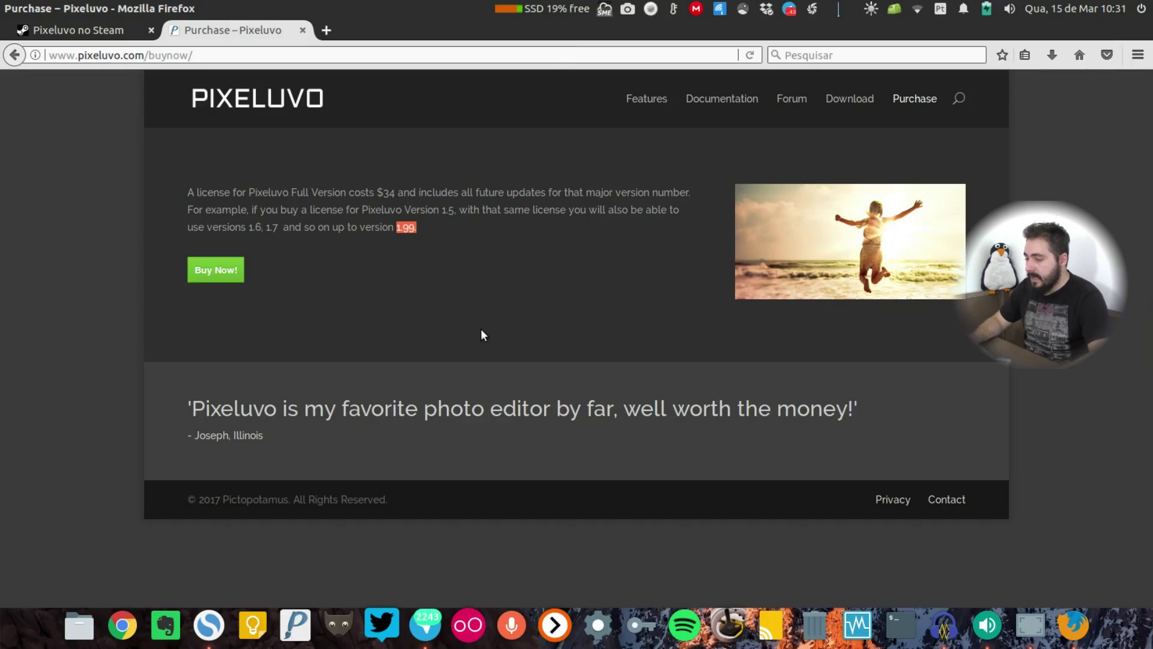
left_click(386, 193)
left_click(393, 192)
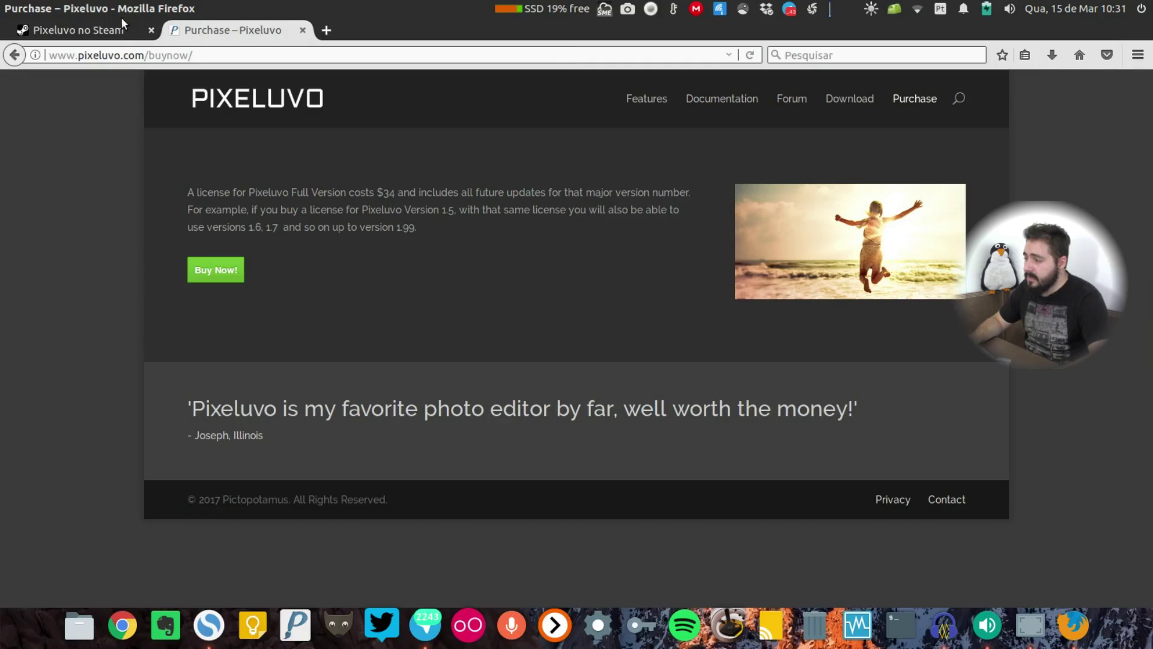
- Examine Pixeluvo's Steam store page for its price, languages and supported platforms, comparing it with the official purchase page
left_click(108, 30)
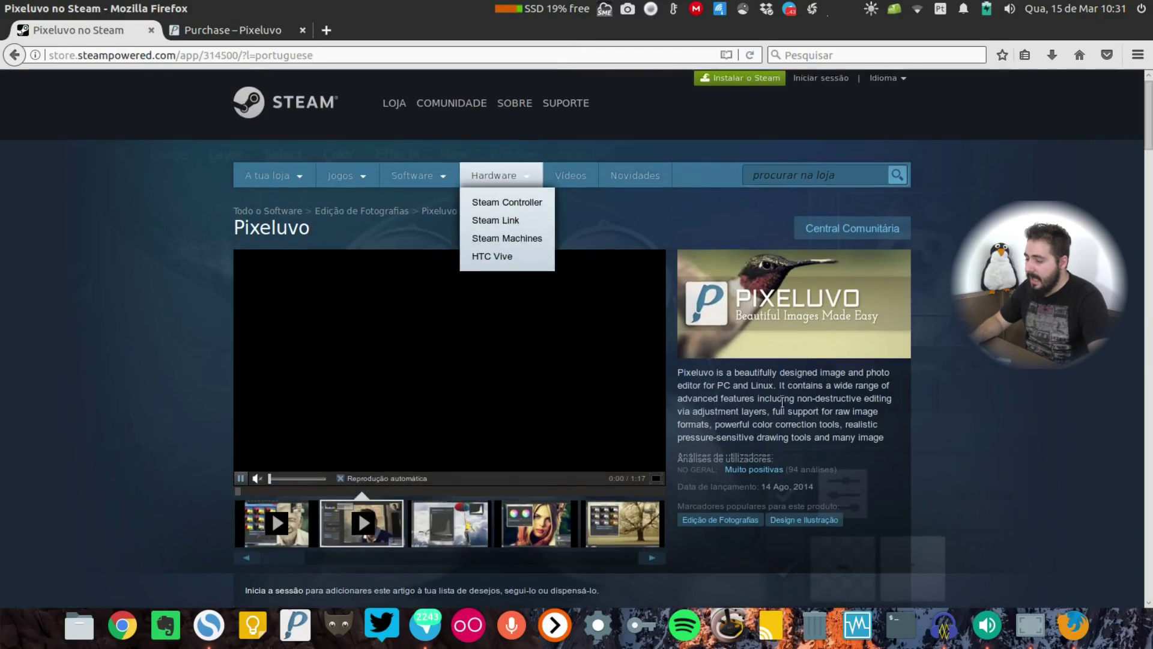
scroll(871, 380, "down", 5)
scroll(882, 355, "down", 2)
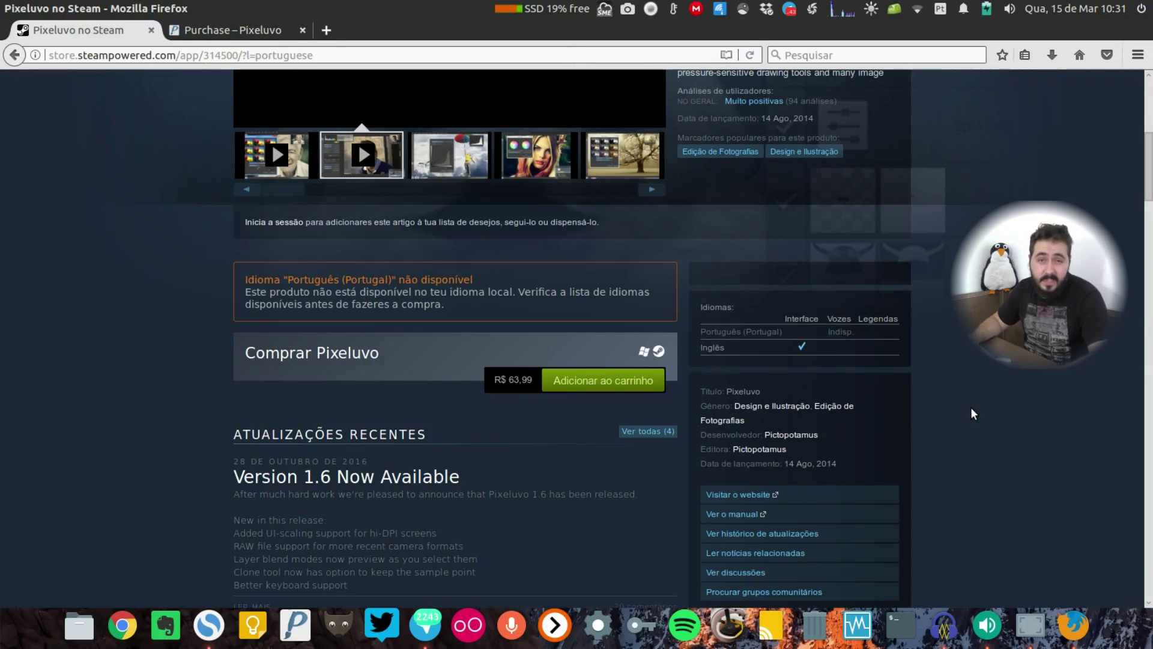
scroll(1007, 408, "up", 4)
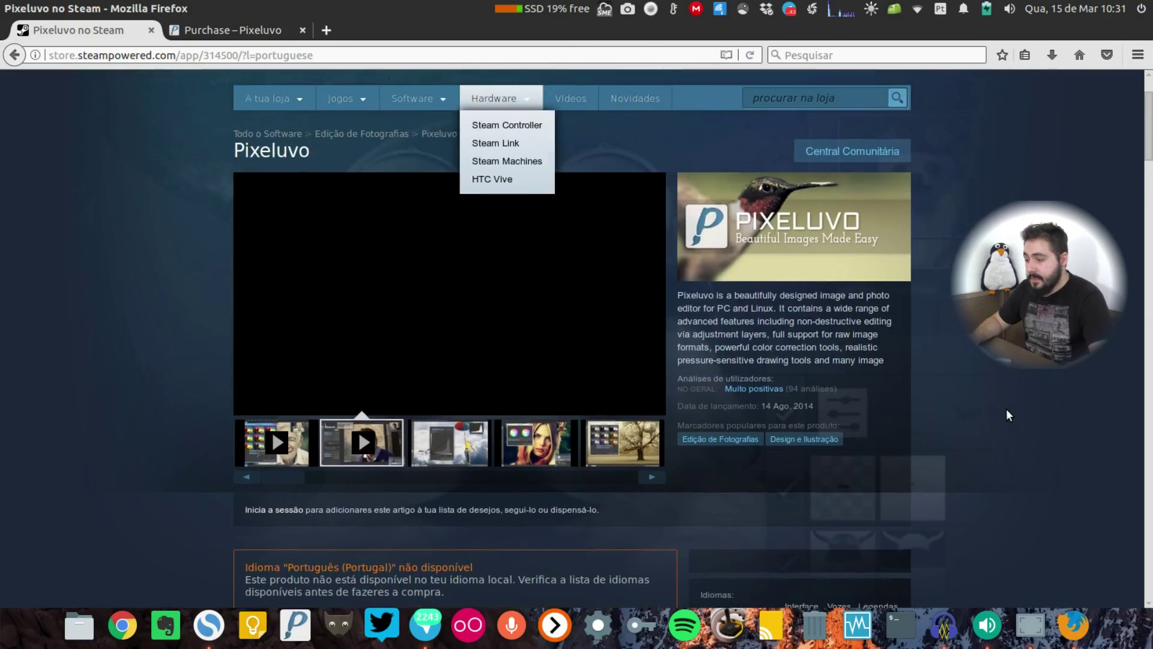
scroll(1006, 408, "down", 1)
scroll(995, 414, "up", 3)
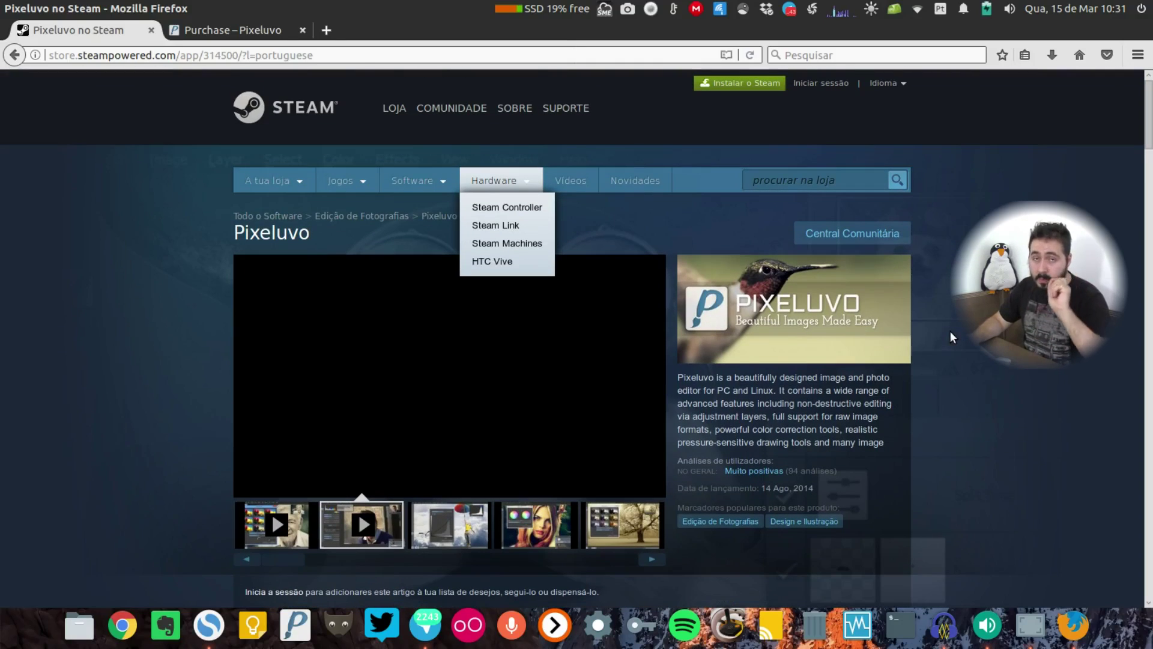
left_click(253, 30)
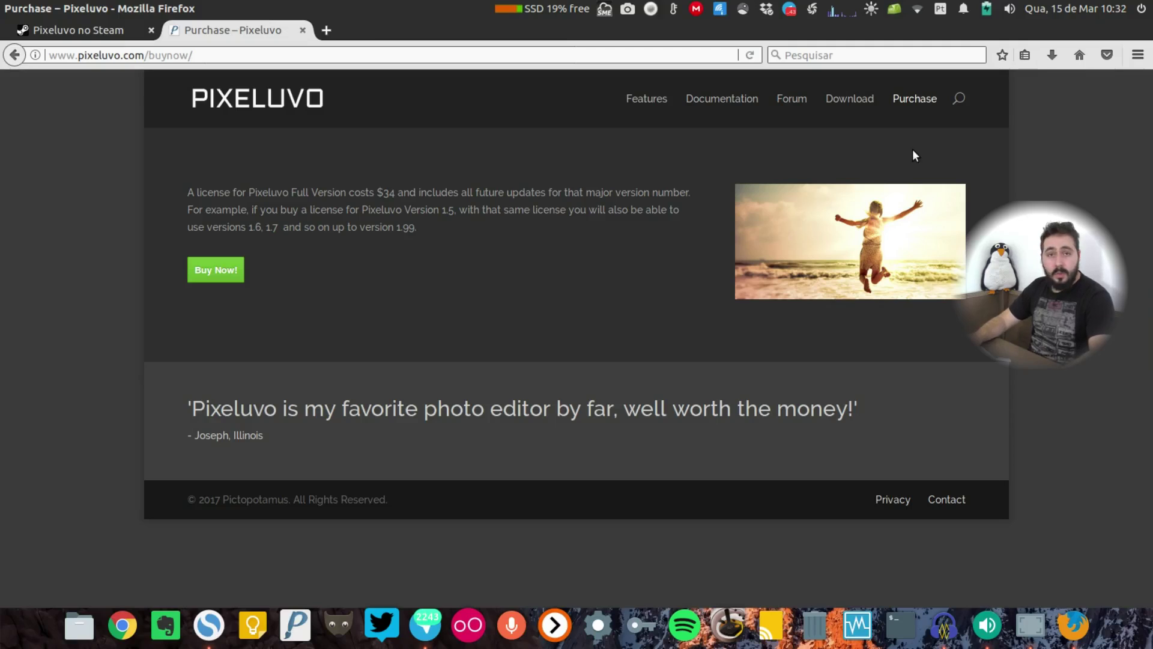
left_click(76, 27)
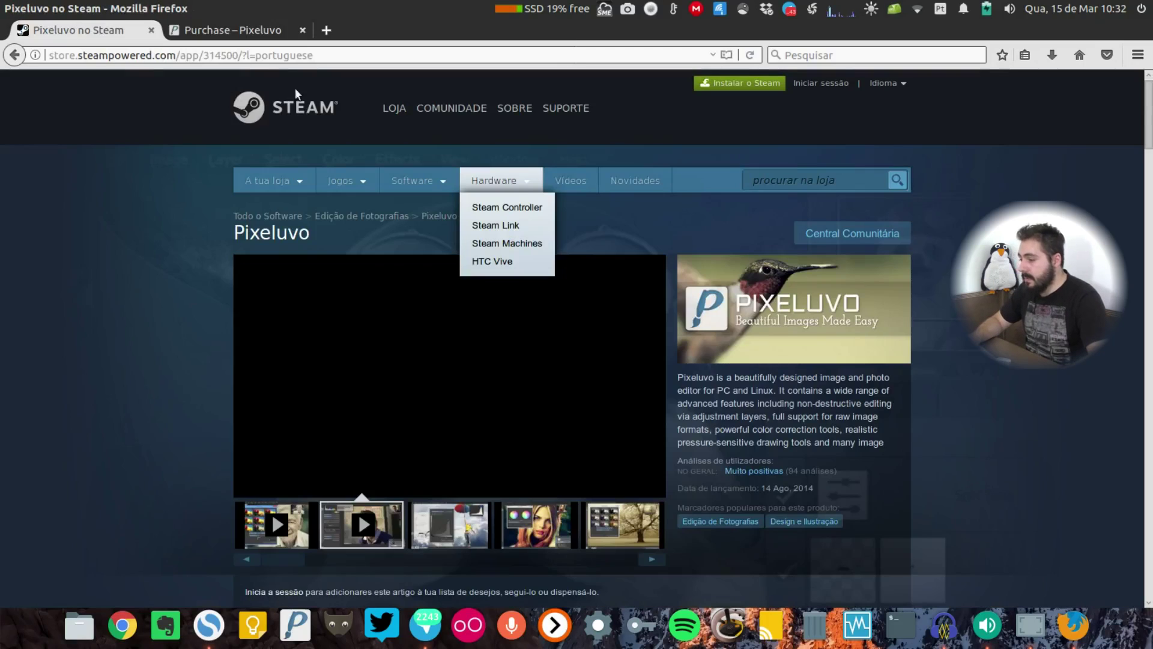
- Switch to Pixeluvo and start a new project 1920 pixels wide and 1080 pixels high
left_click(23, 8)
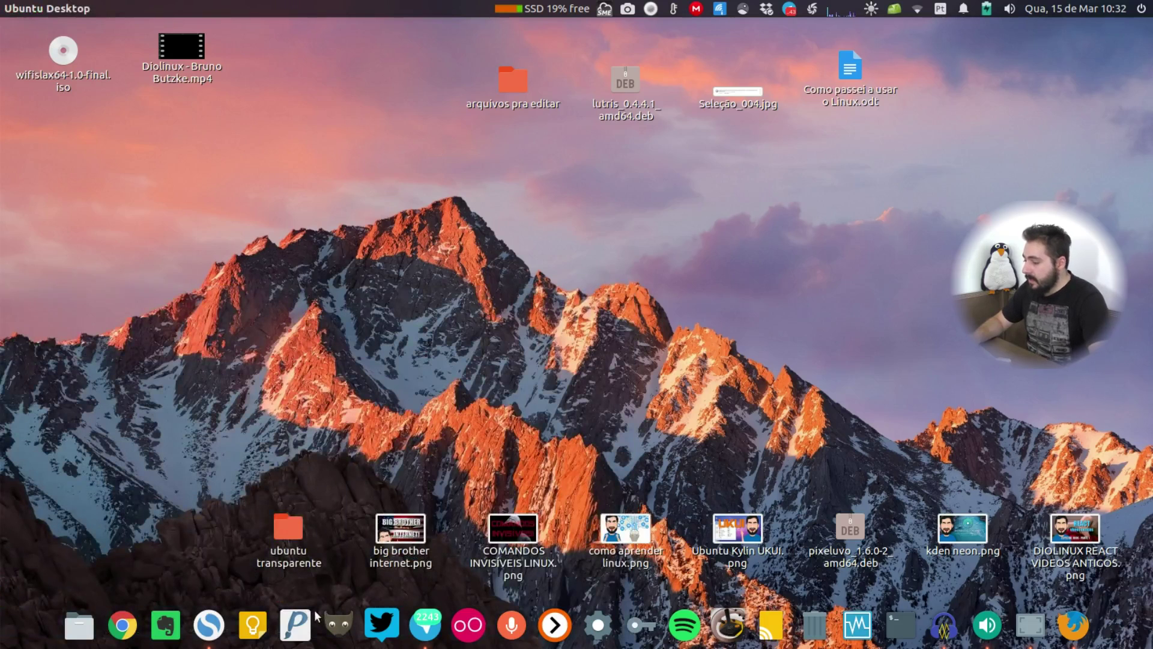
left_click(296, 624)
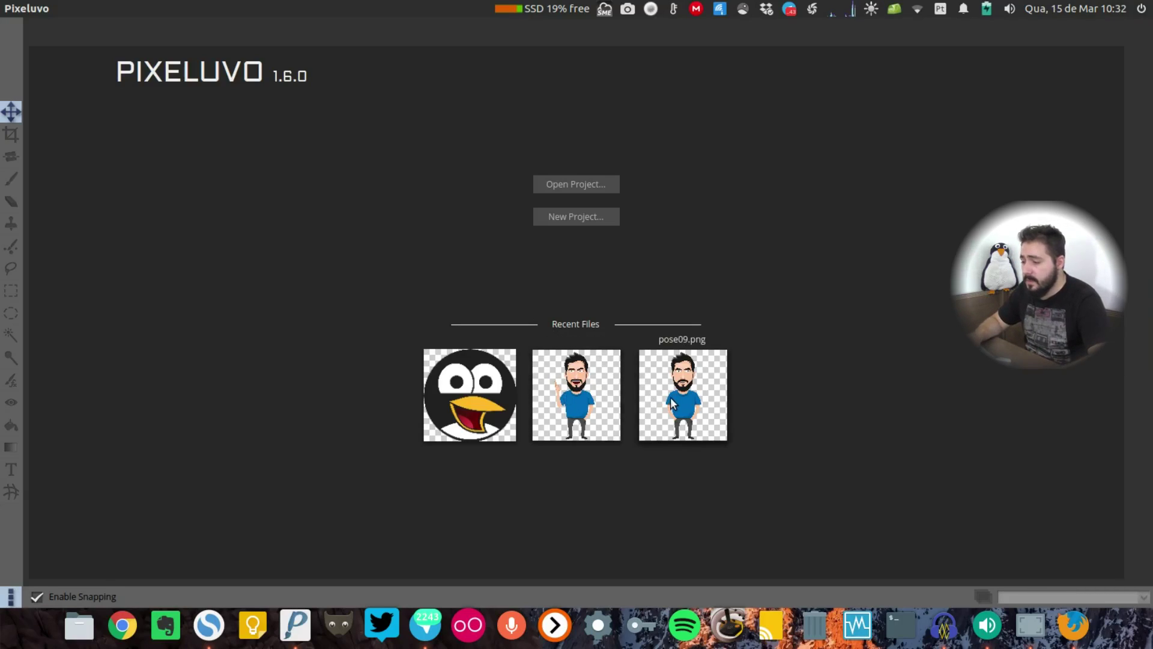
left_click(588, 217)
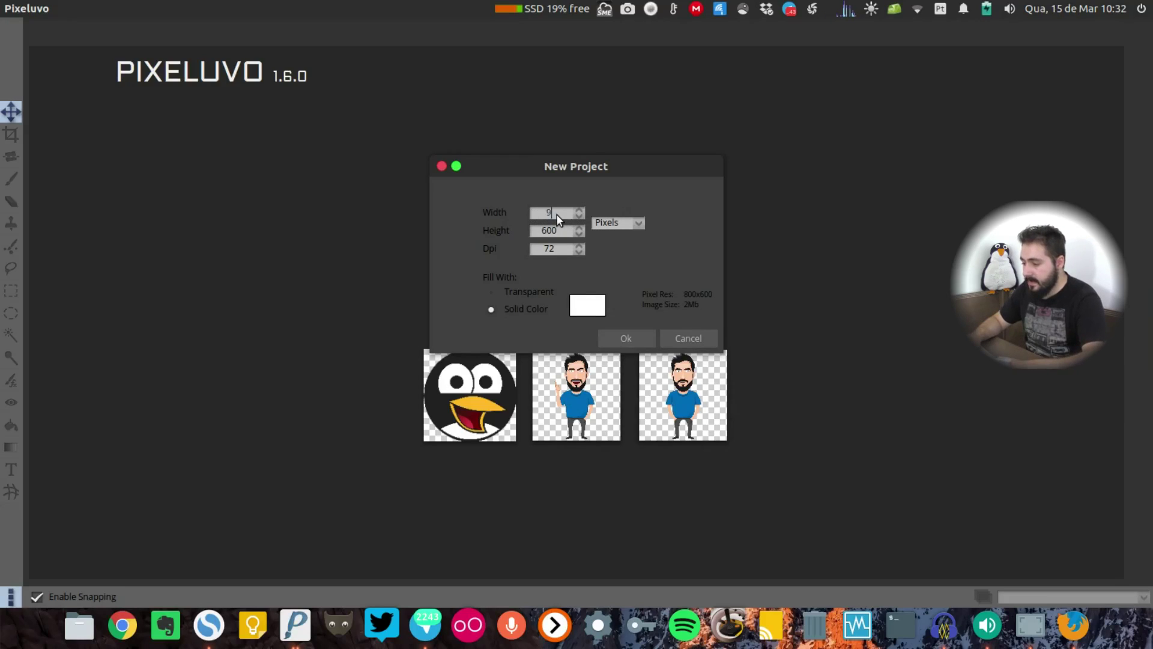
type("1920")
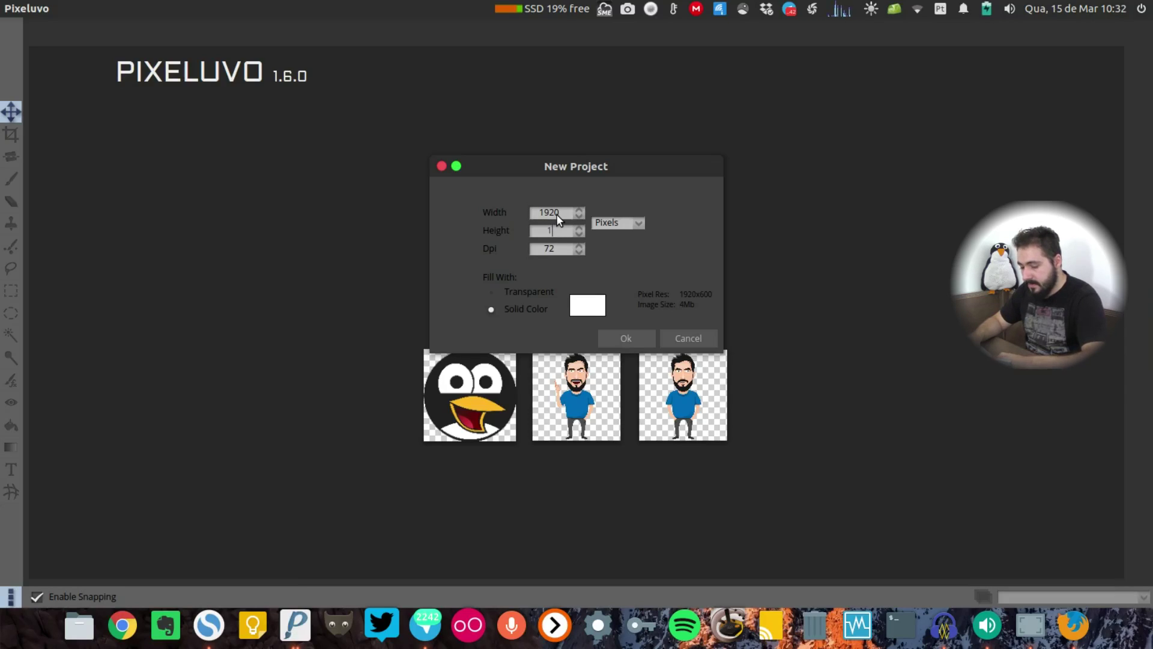
type("108")
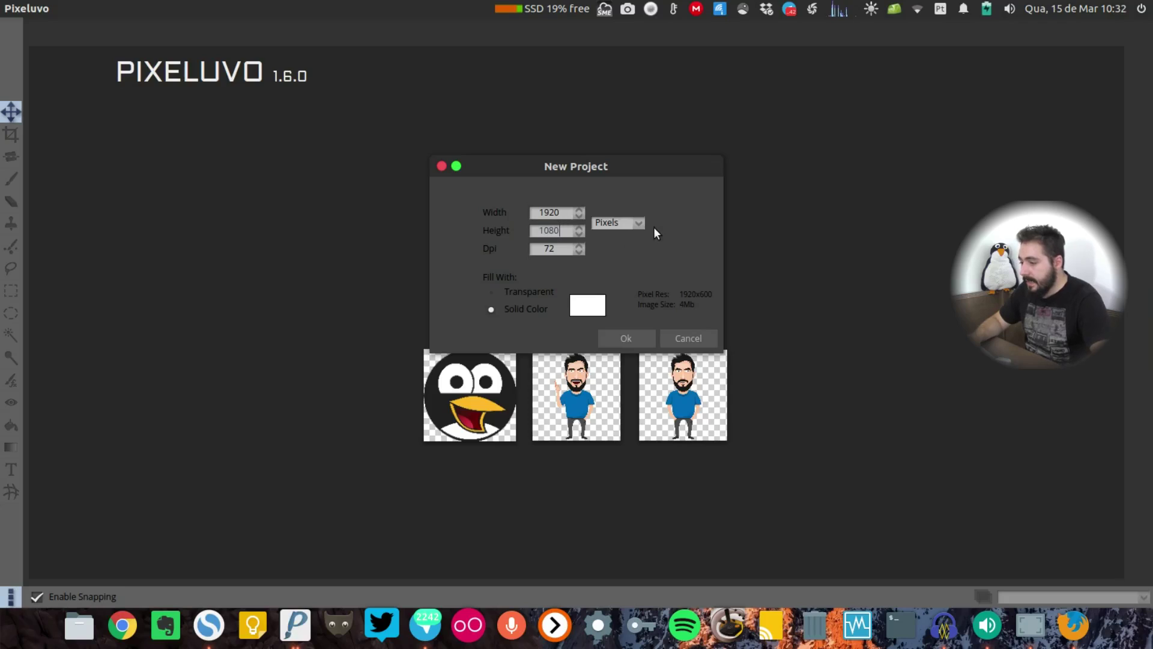
type("0")
left_click(637, 224)
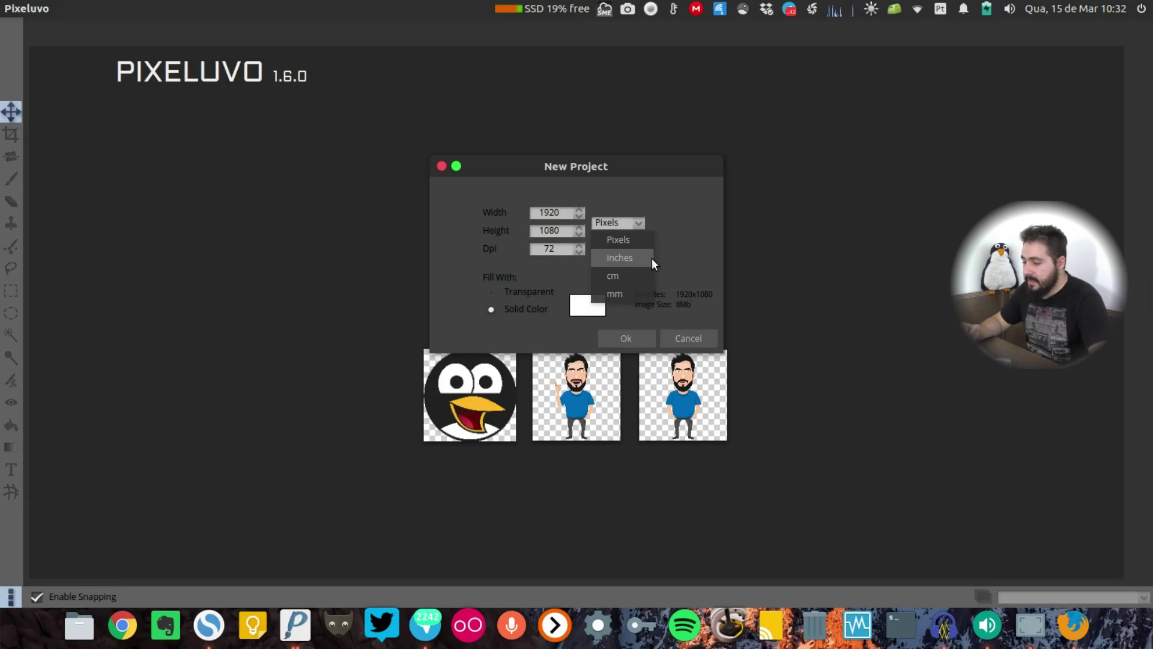
left_click(523, 247)
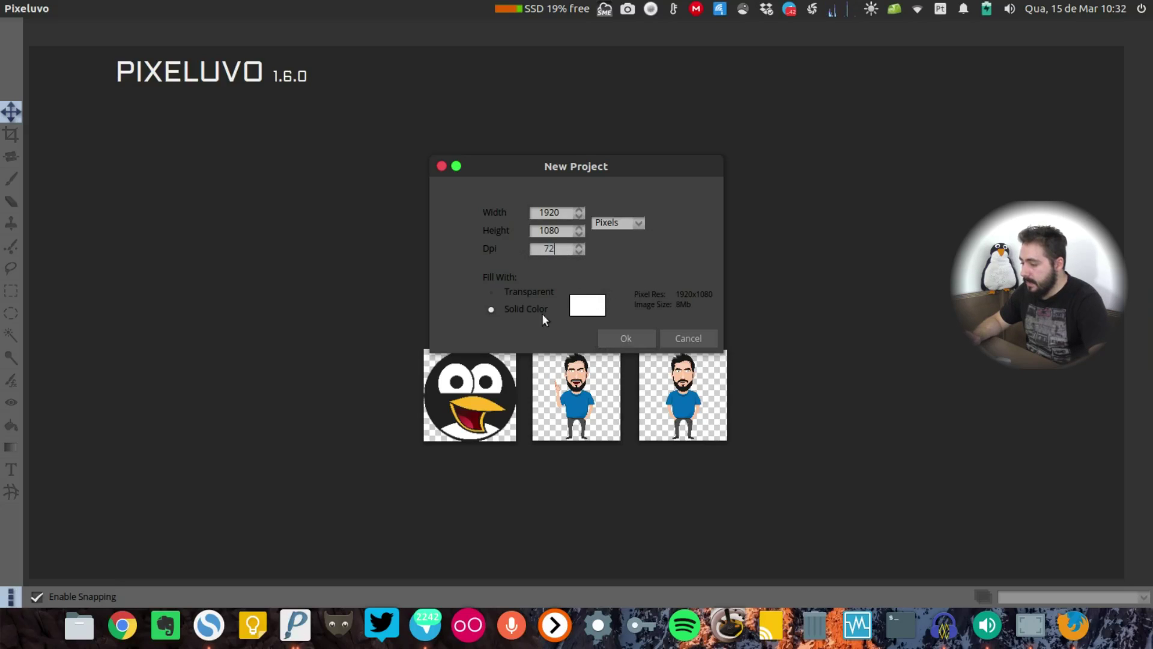
left_click(595, 307)
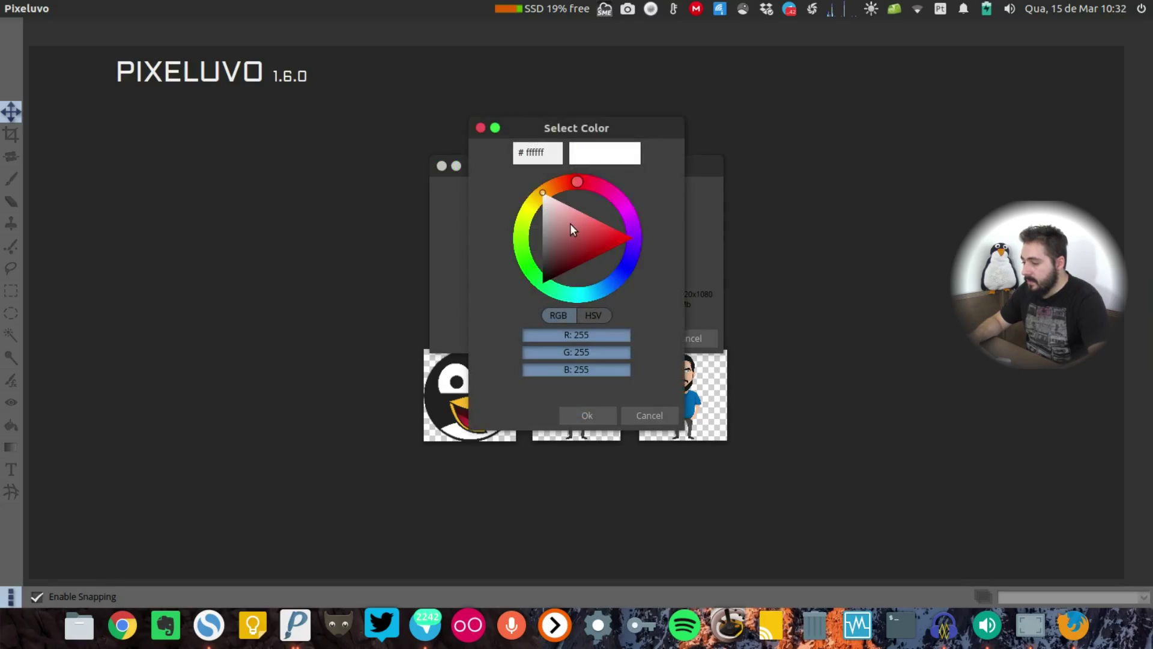
mouse_move(571, 225)
left_mouse_down()
mouse_move(581, 253)
mouse_move(583, 237)
left_mouse_up()
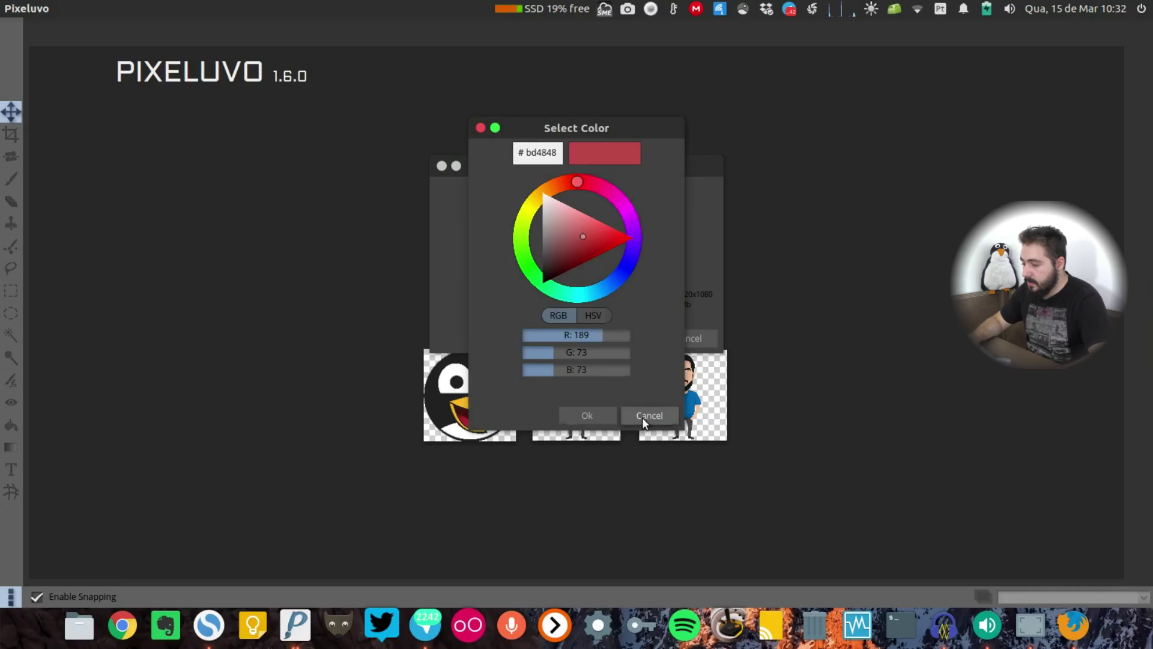
left_click(642, 415)
- Set the new project's fill to Transparent and create the project
left_click(492, 293)
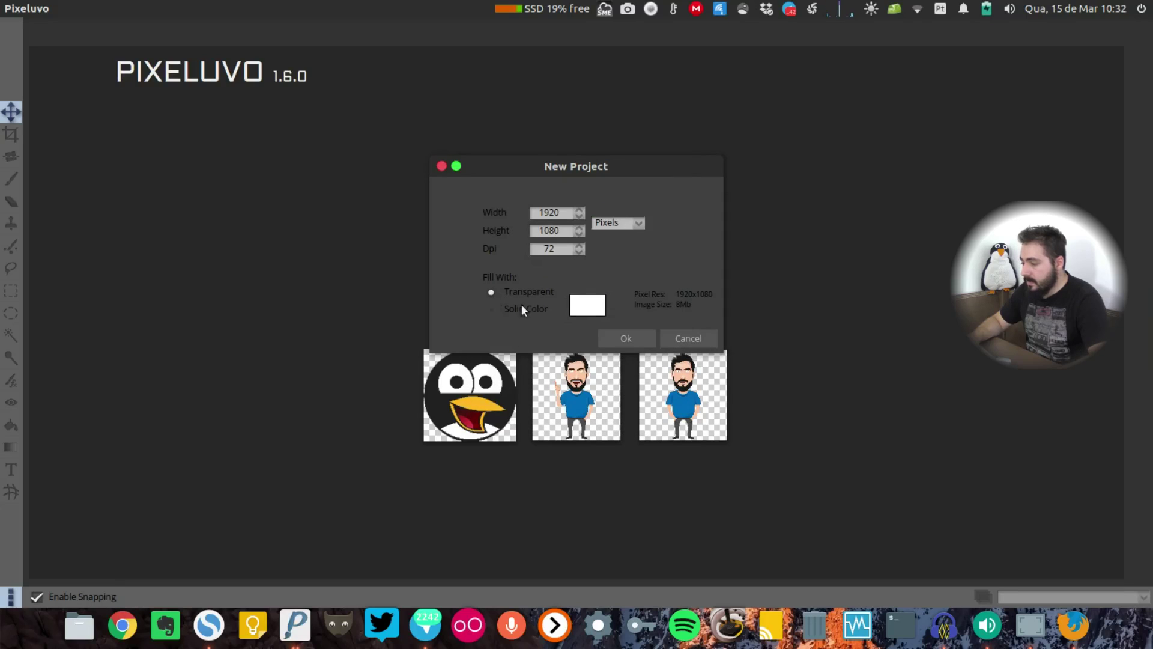
left_click(628, 338)
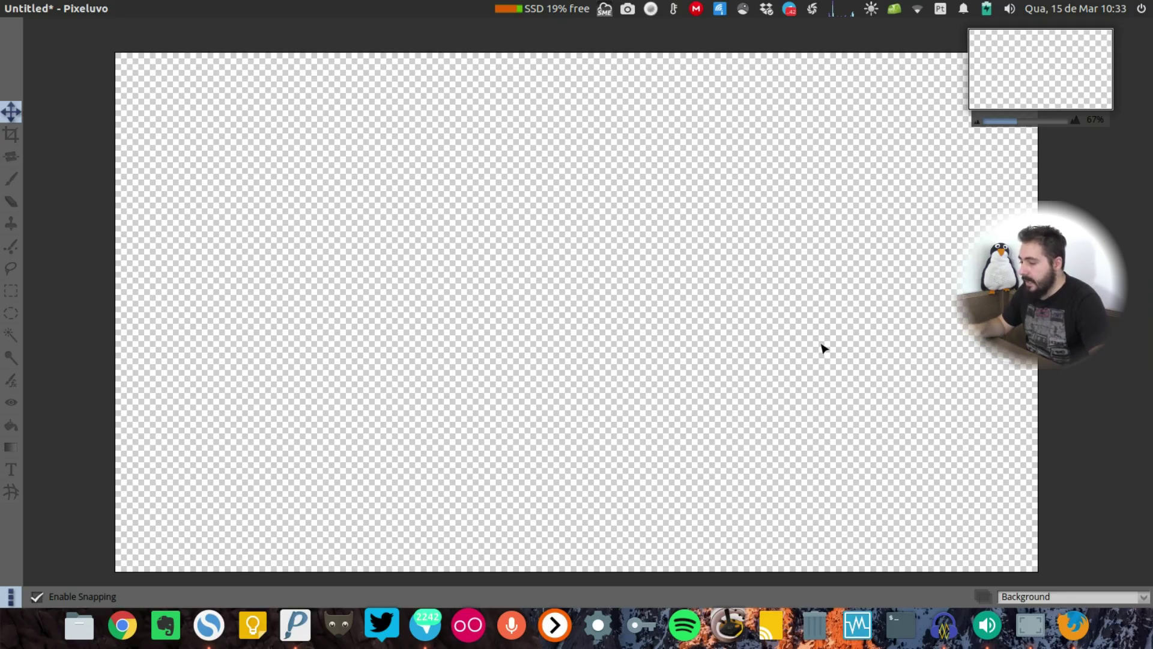
scroll(821, 347, "down", 2)
scroll(821, 348, "up", 1)
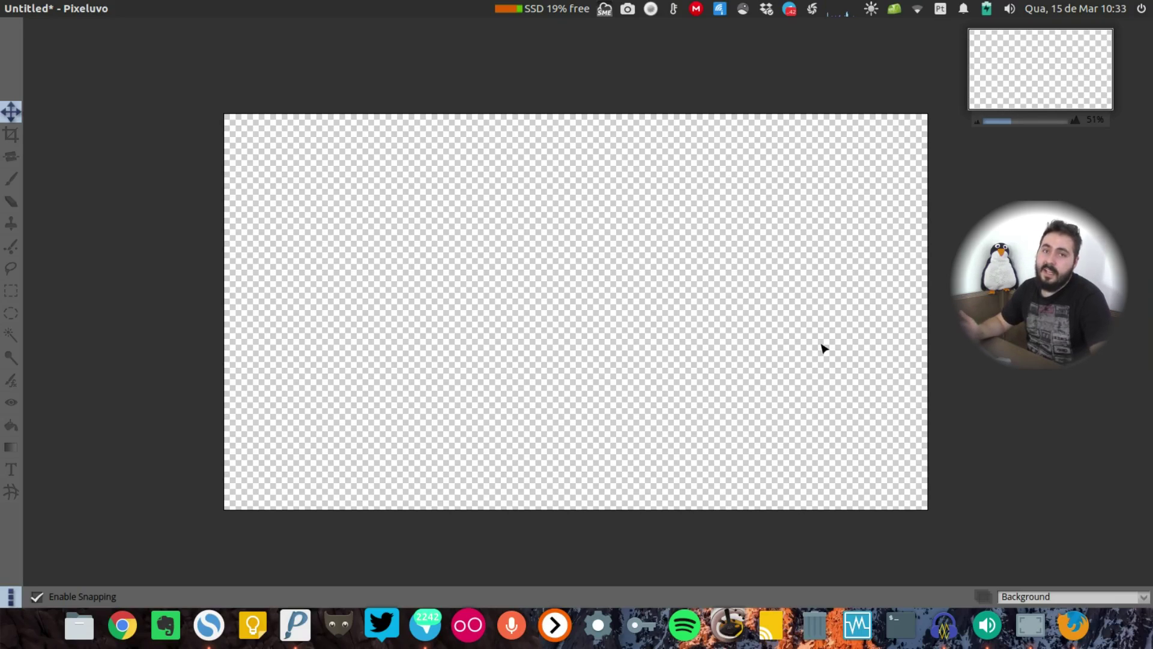
- Display the project's layers and examine the available adjustment layer types
left_click(986, 593)
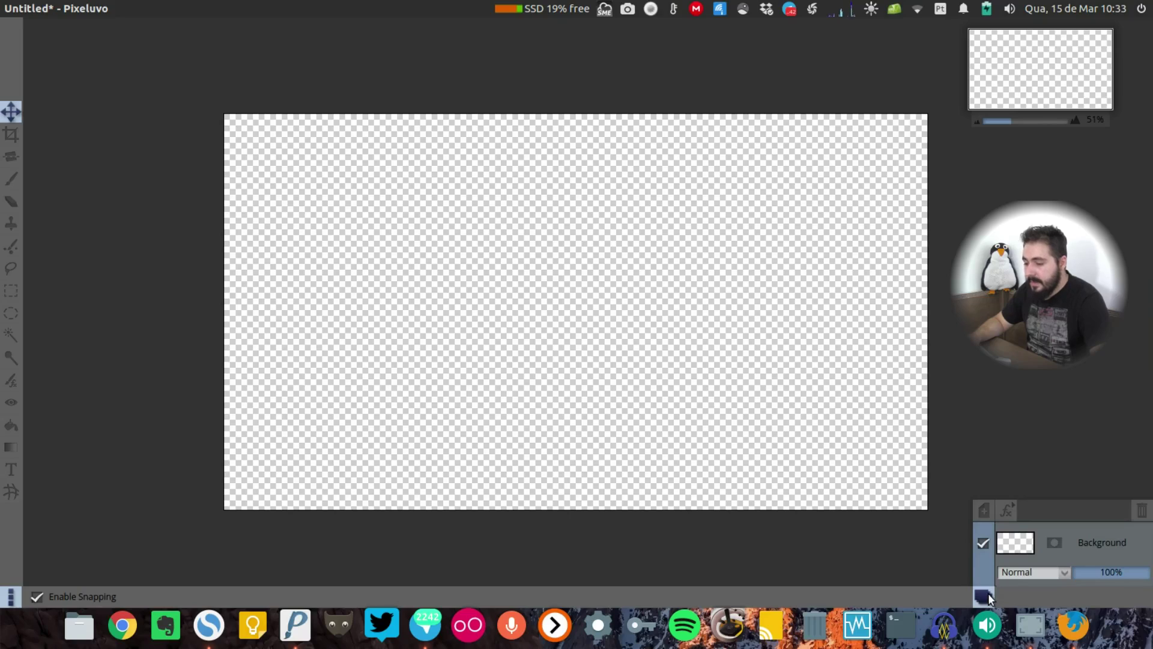
left_click(1008, 510)
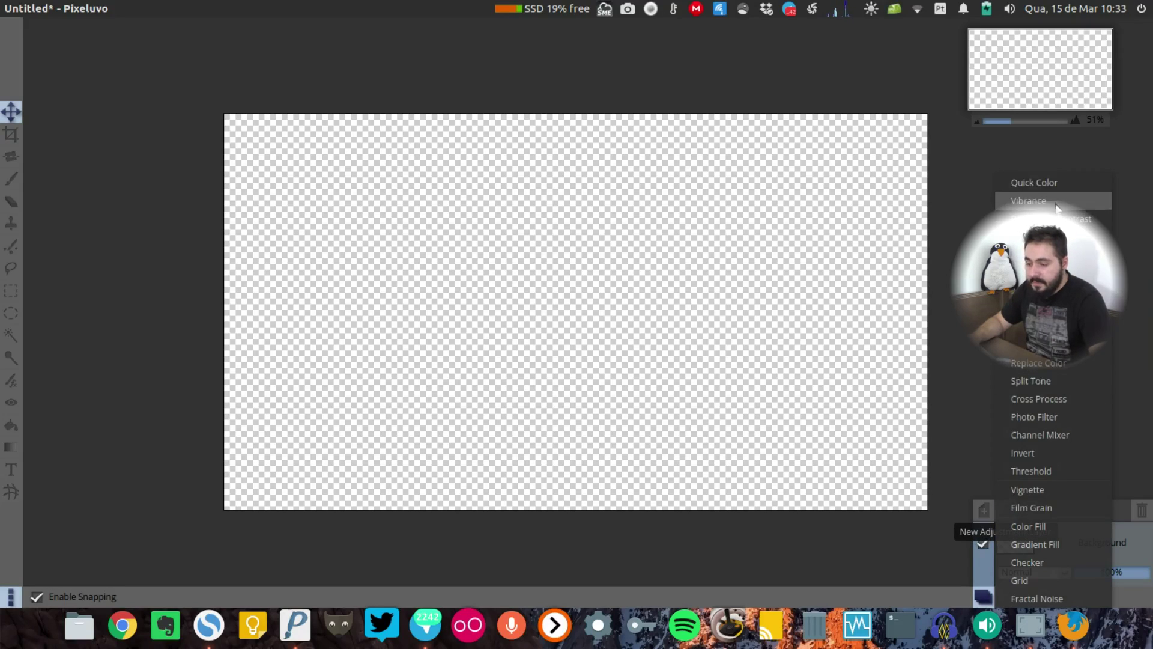
left_click(966, 456)
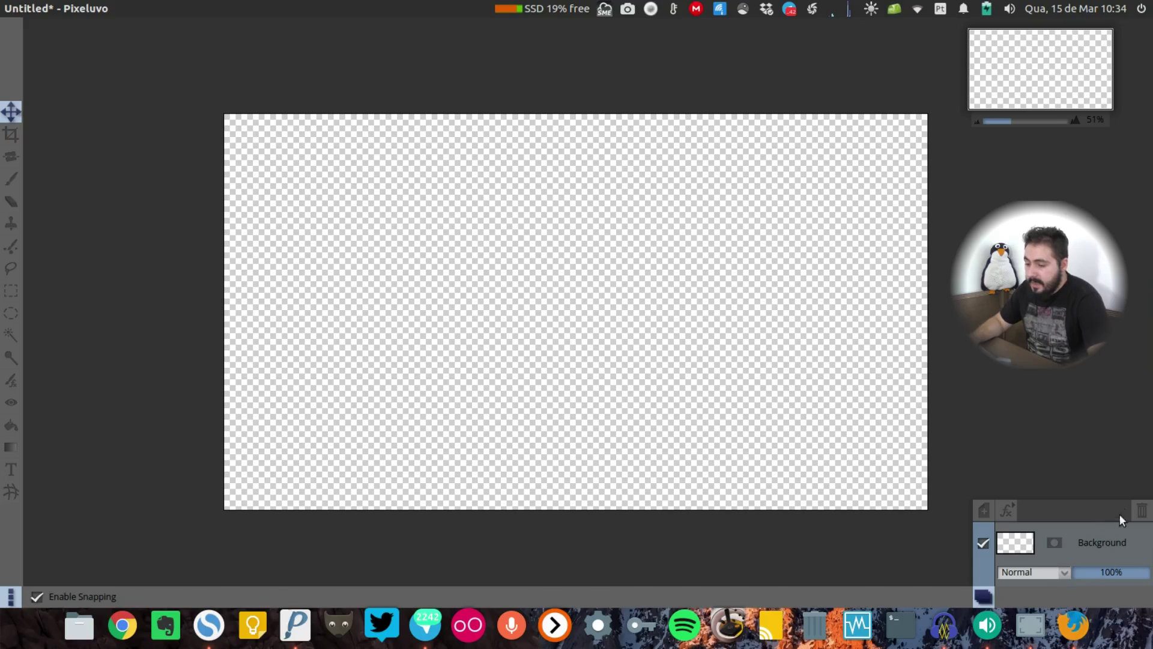
- Add an empty layer above the Background layer and delete it again
left_click(983, 508)
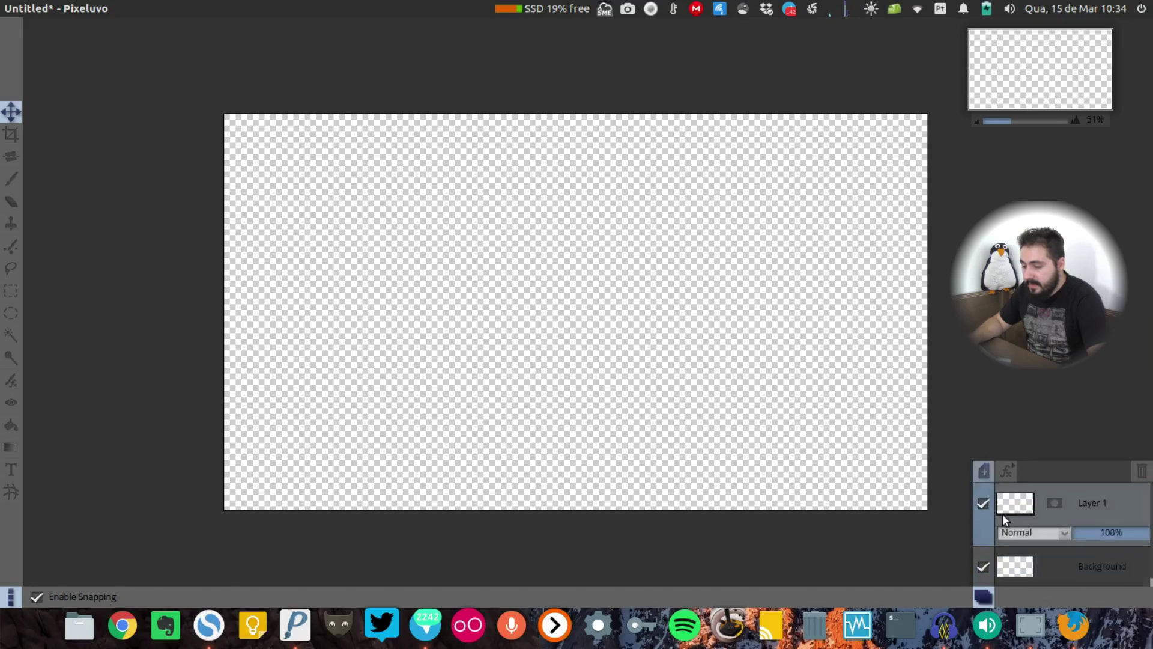
left_click(1141, 468)
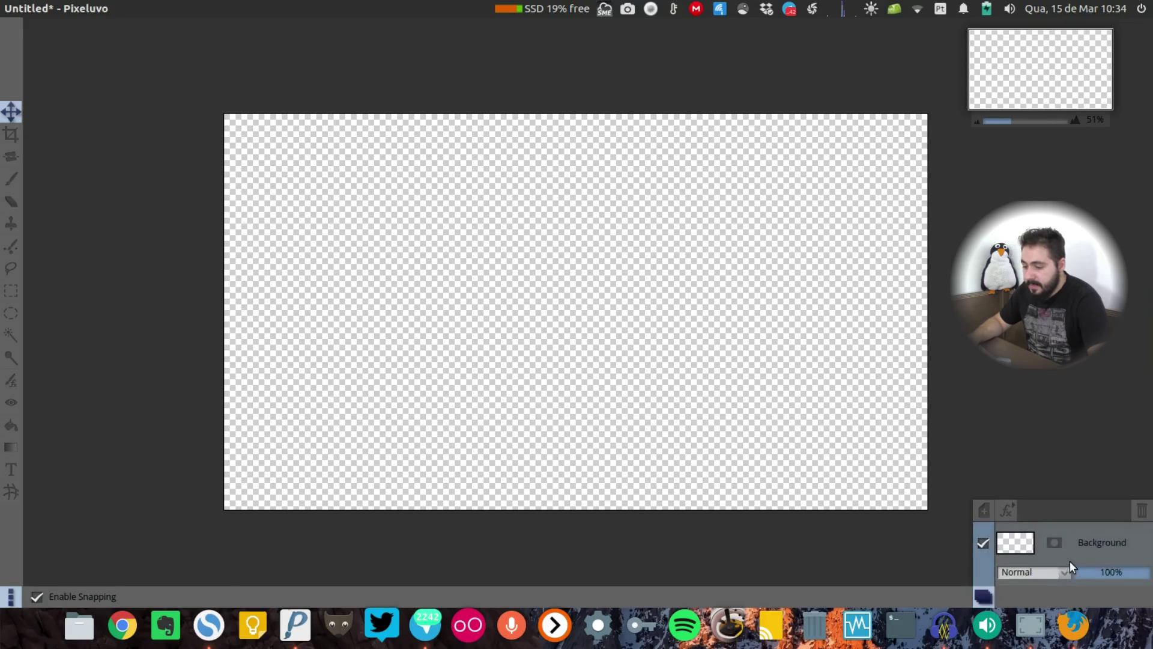
left_click(984, 544)
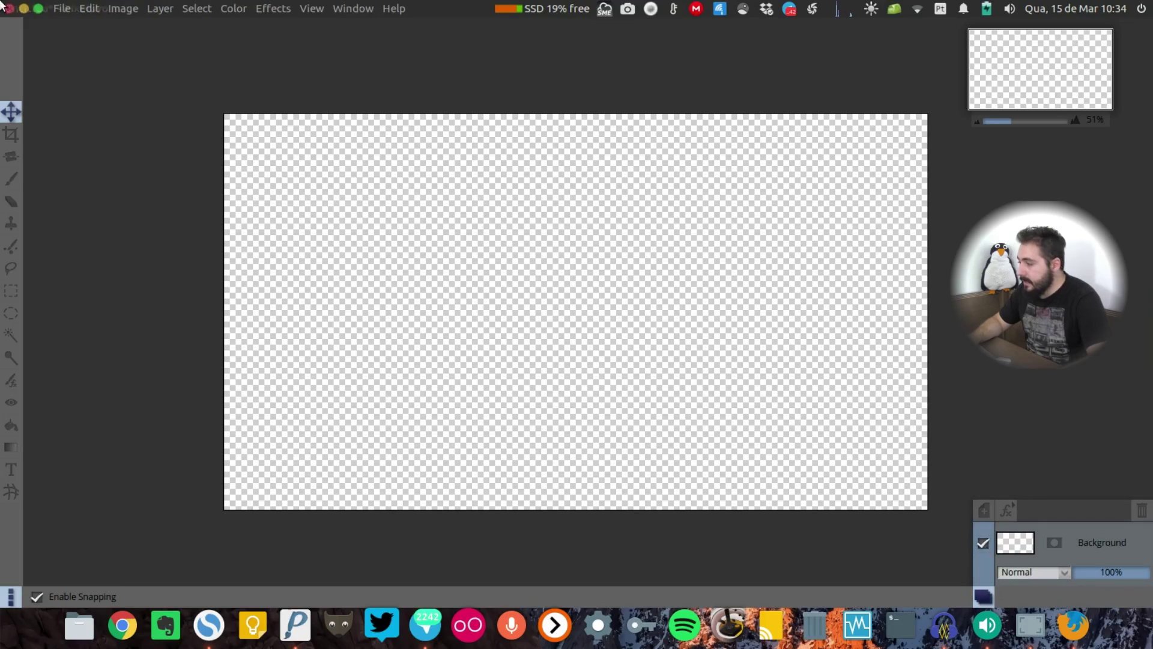
- Open "Ubuntu Kylin UKUI.png" from the desktop onto a new layer and move it to the centre of the canvas
left_click(60, 8)
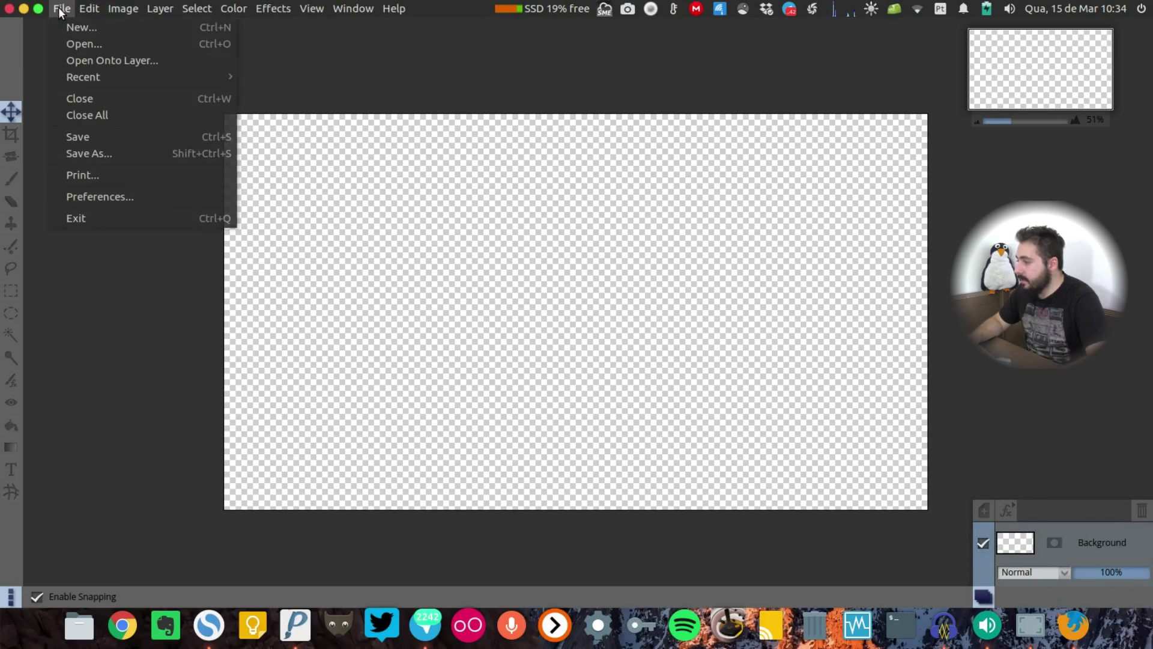
left_click(203, 58)
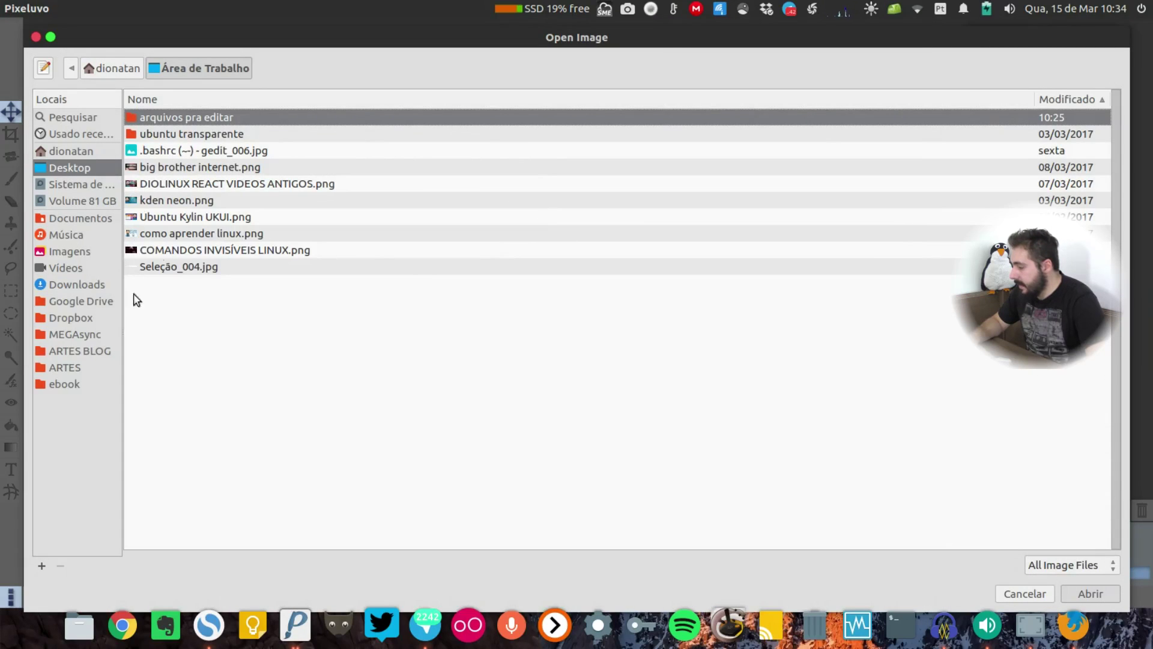
double_click(215, 219)
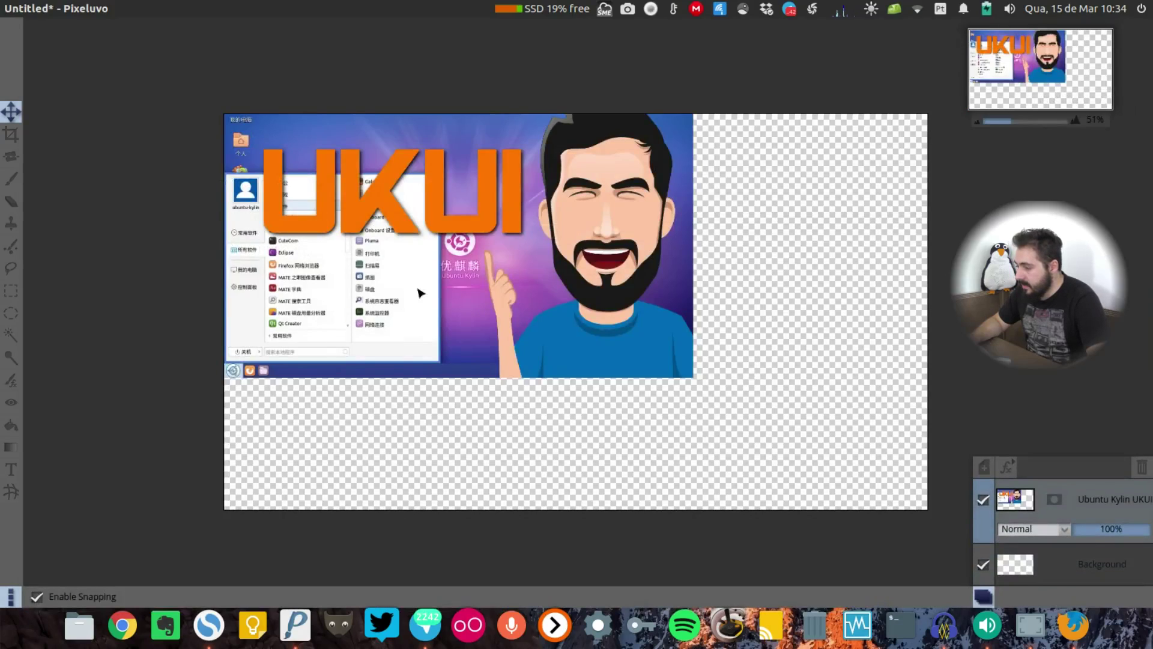
left_click_drag(558, 353, 596, 341)
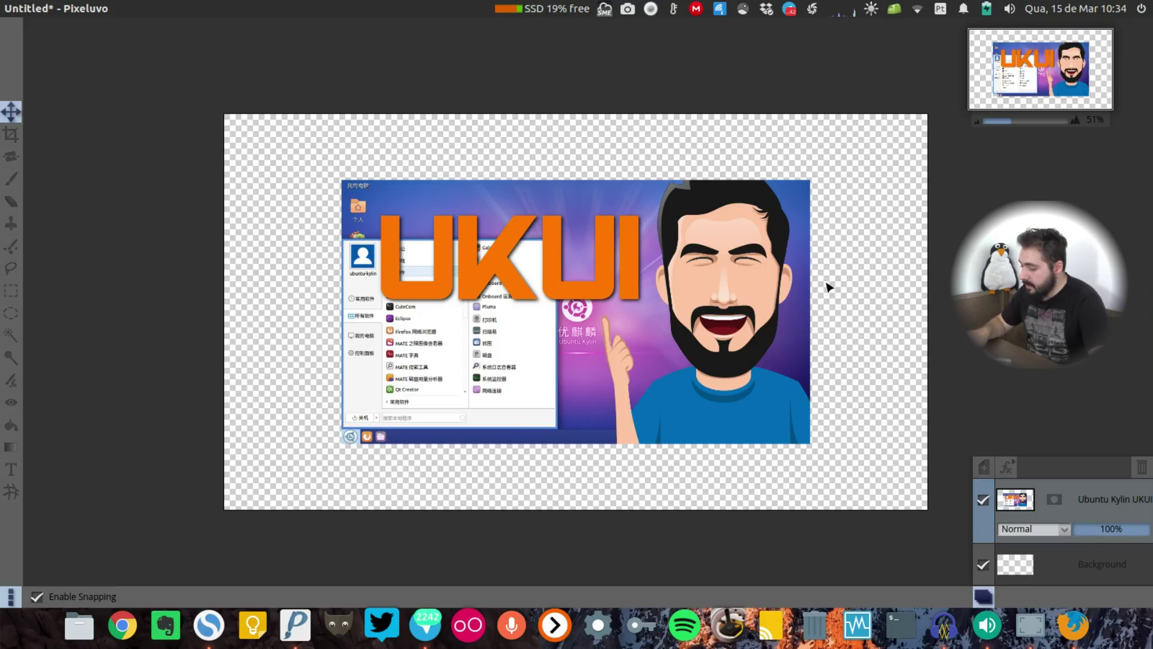
- Transform the UKUI image to 102% scale and a 15° rotation, and undo the transform
key("ctrl+t")
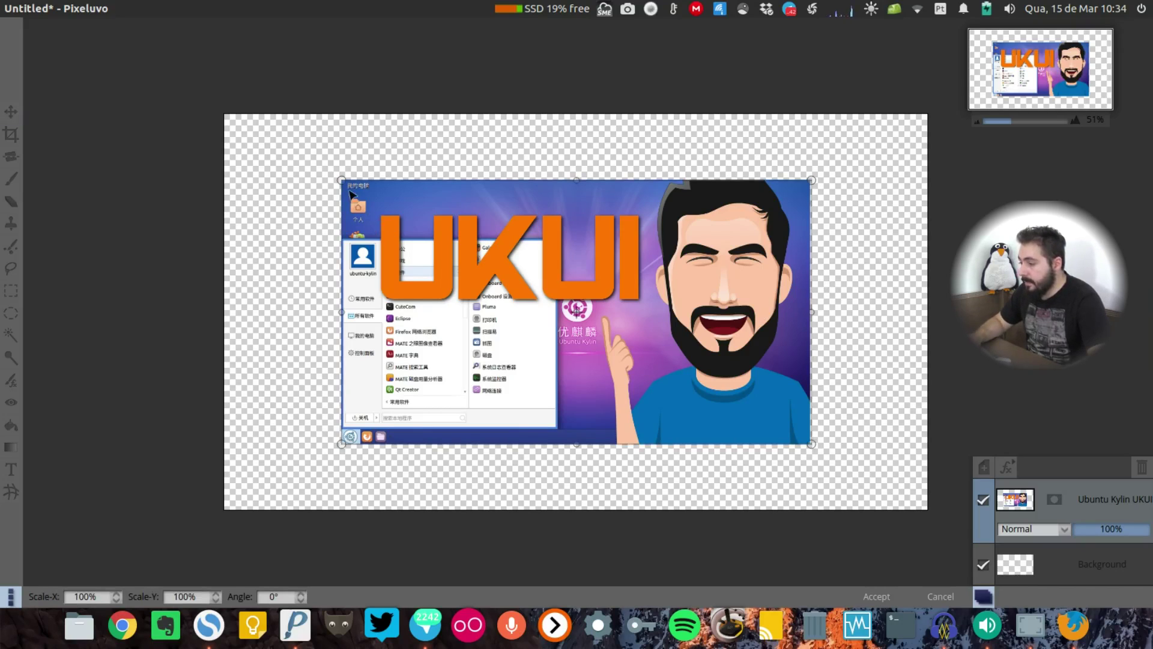
left_click_drag(811, 444, 557, 311)
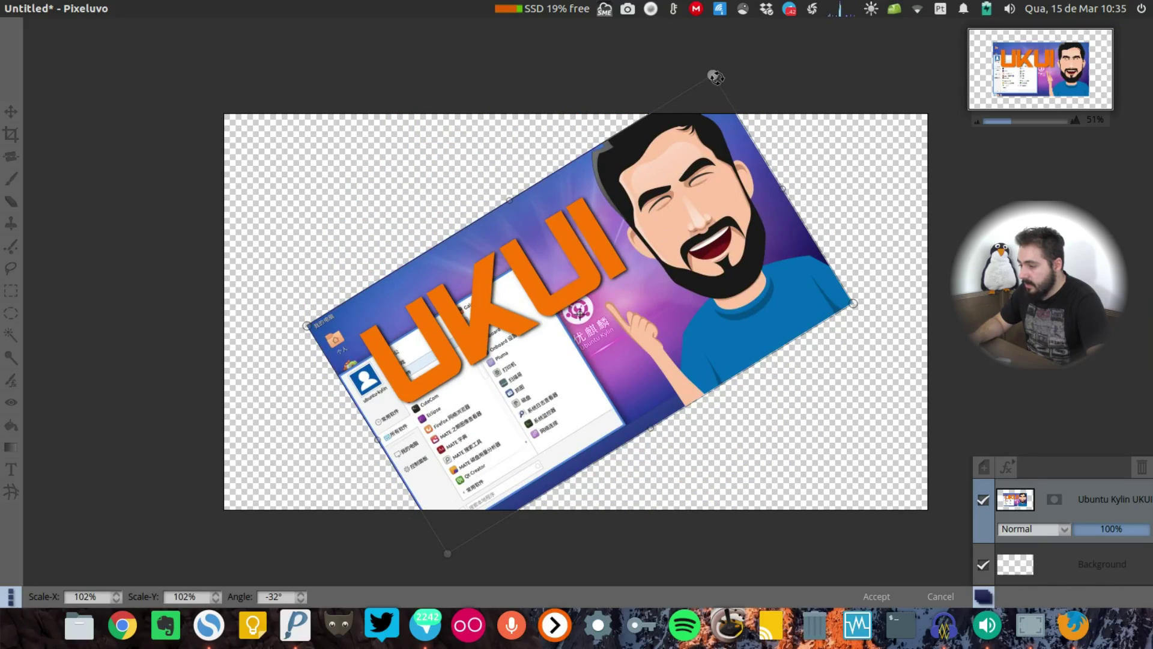
left_click_drag(715, 77, 783, 273)
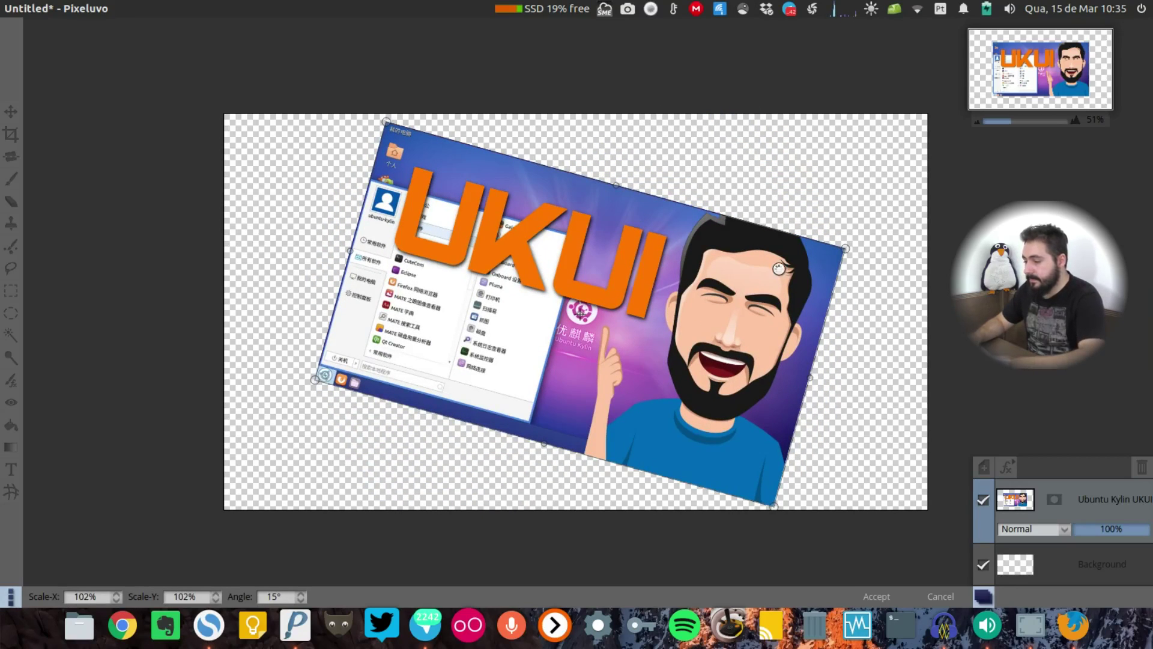
key("Return")
key("ctrl+t")
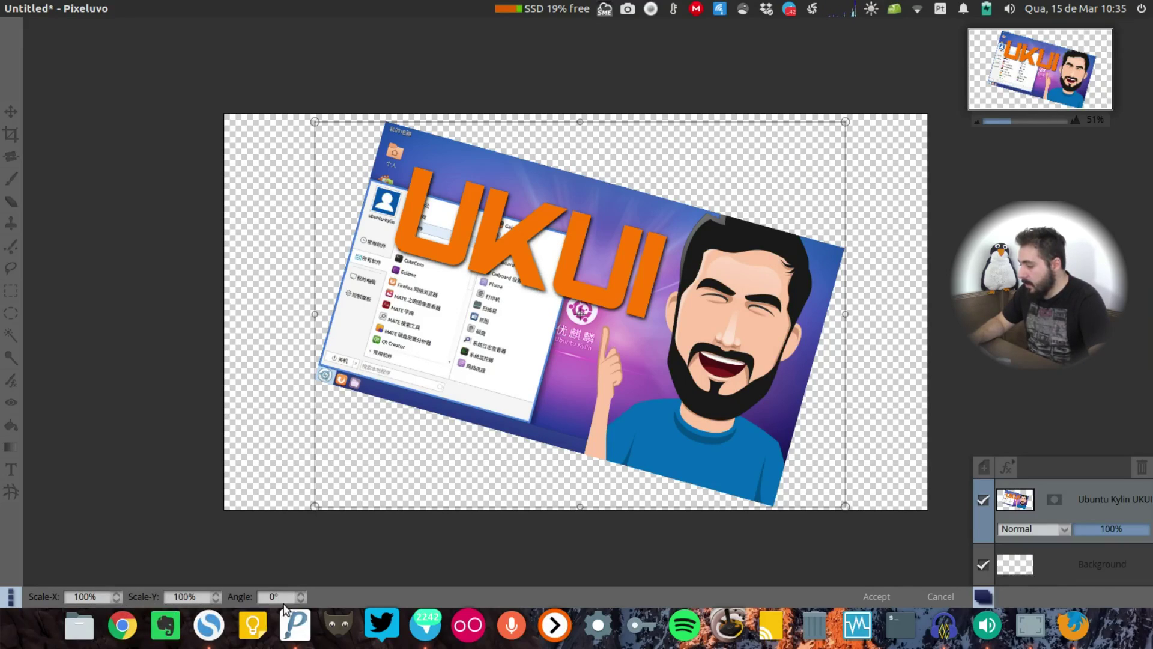
left_click(14, 601)
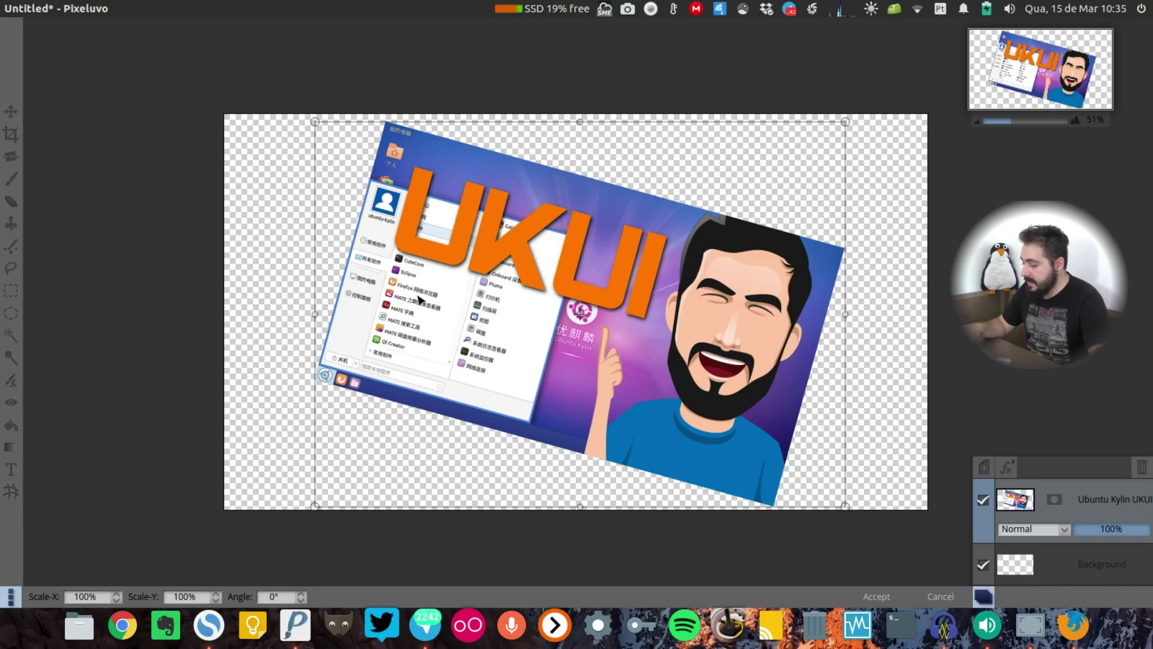
key("ctrl+z")
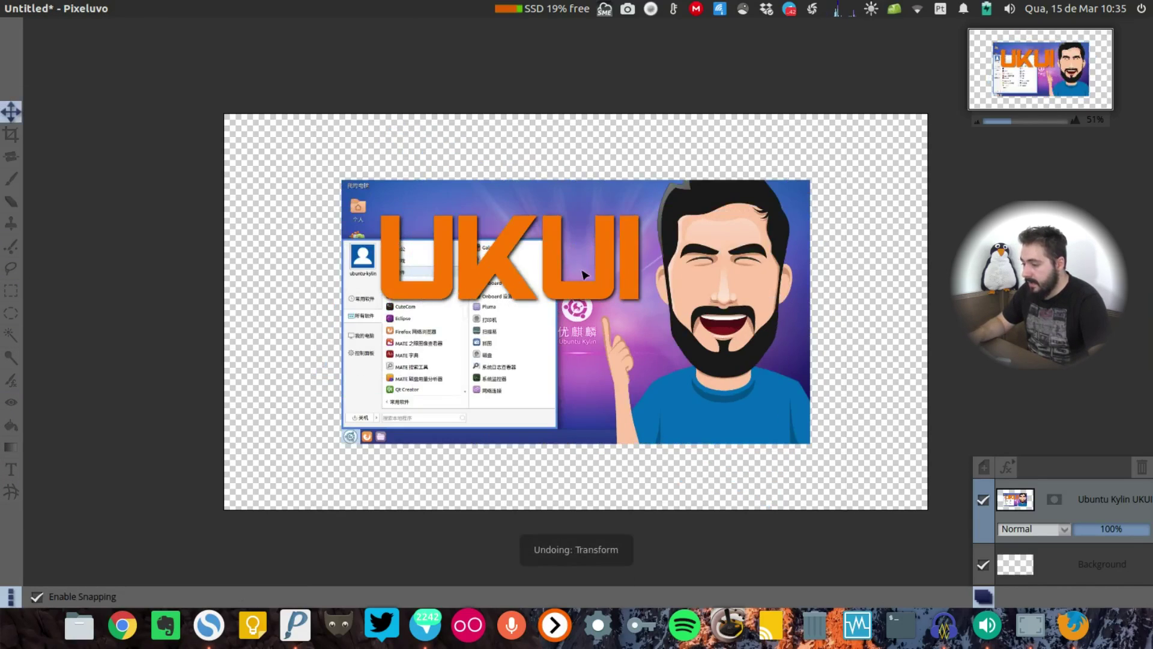
- Crop the canvas to about 1045×588 px around the UKUI text and part of the face, and undo the crop
left_click(10, 134)
left_click_drag(375, 206, 758, 422)
left_click_drag(627, 314, 601, 298)
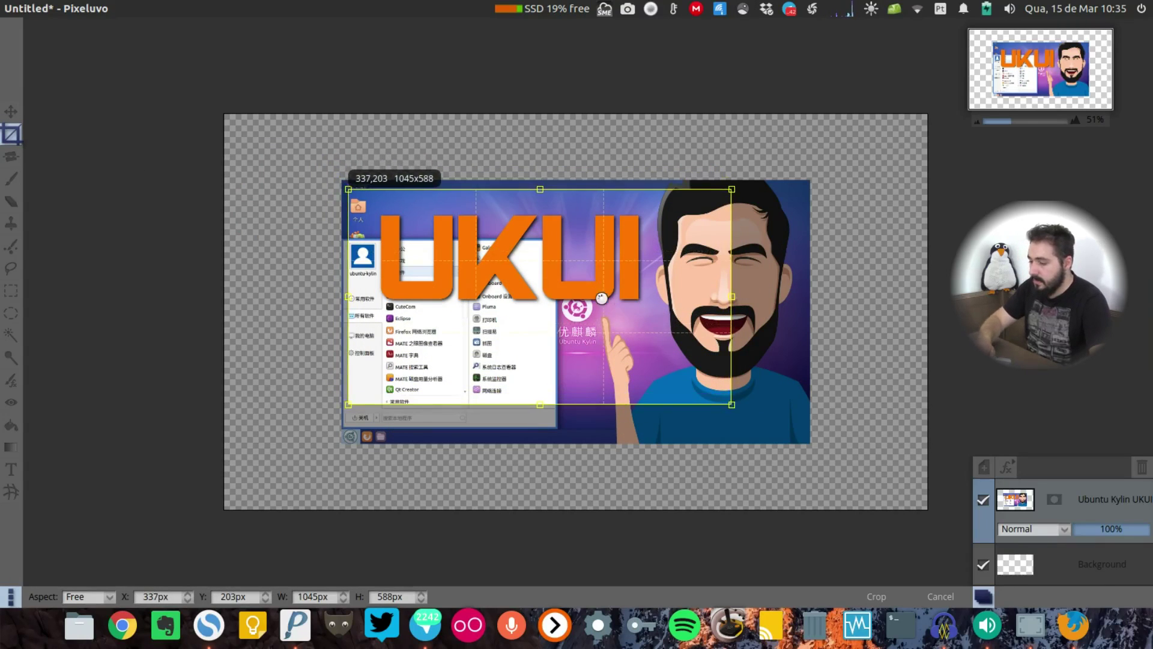
key("Return")
key("ctrl+z")
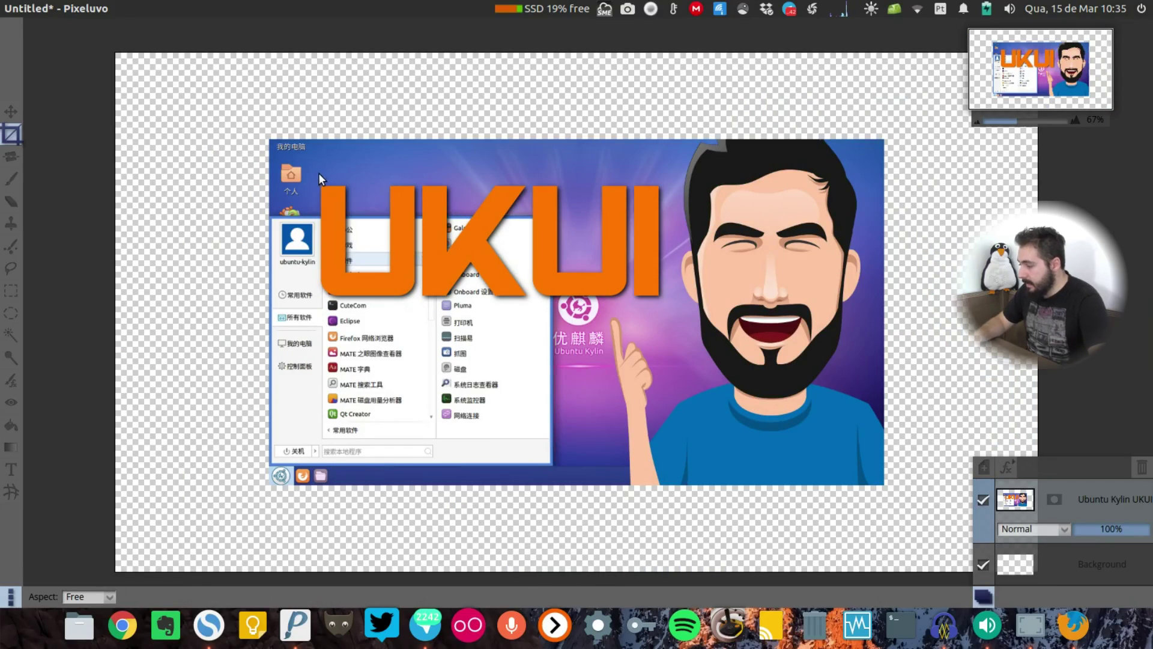
- Outline a crop area of about 1009×560 px over the image and examine the available aspect ratios
left_click_drag(313, 175, 752, 464)
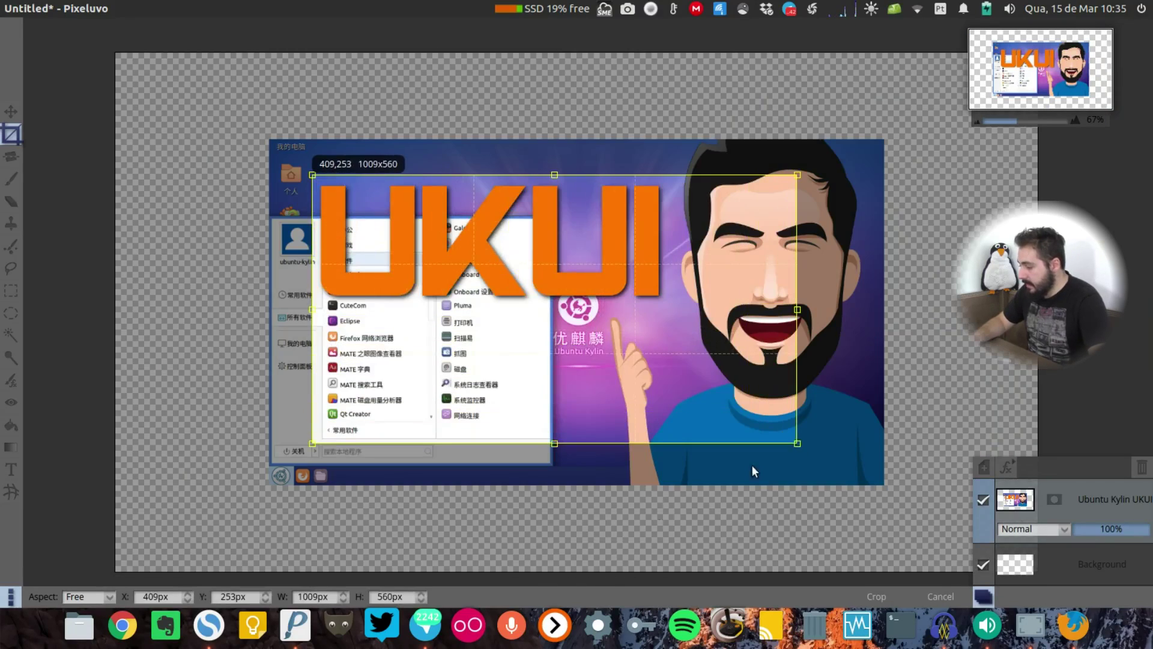
left_click(106, 596)
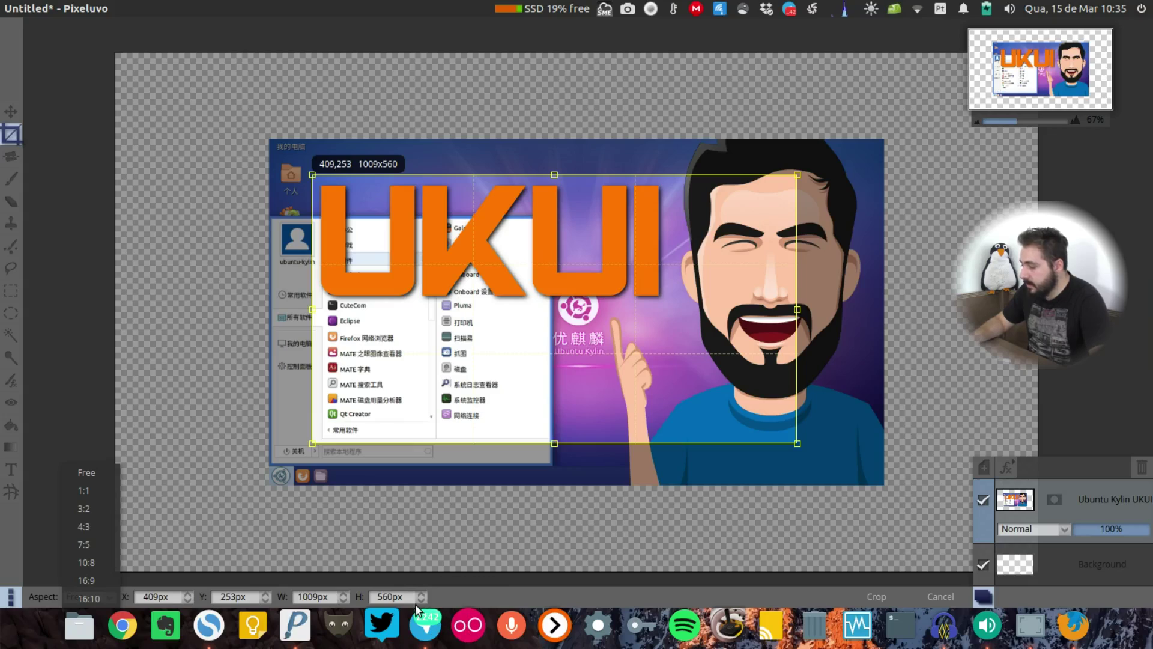
left_click(397, 534)
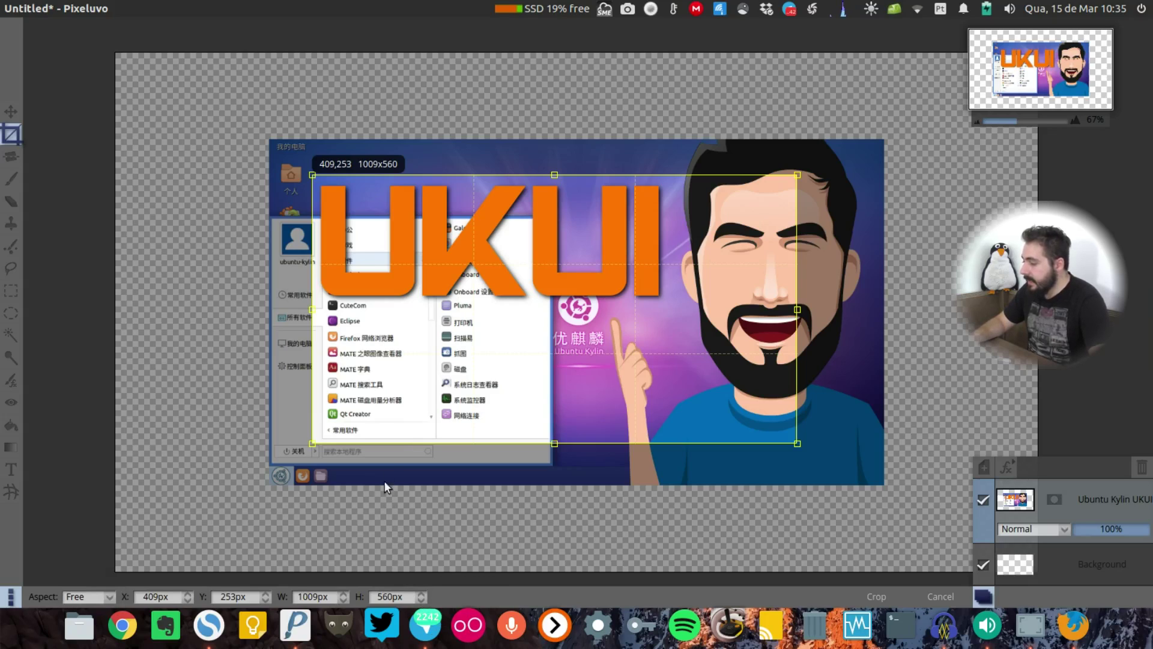
left_click(42, 207)
- Crop the canvas to about 1068×665 px around the face and hide the Background layer, and undo both changes
left_click_drag(304, 145, 808, 472)
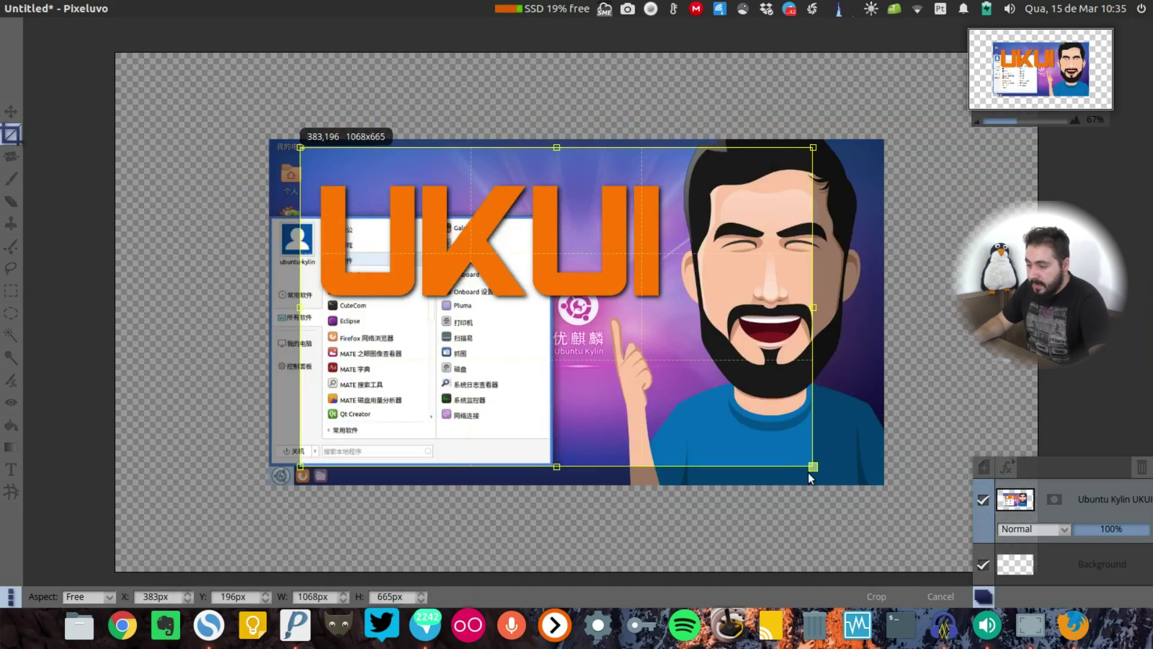
left_click_drag(722, 367, 767, 372)
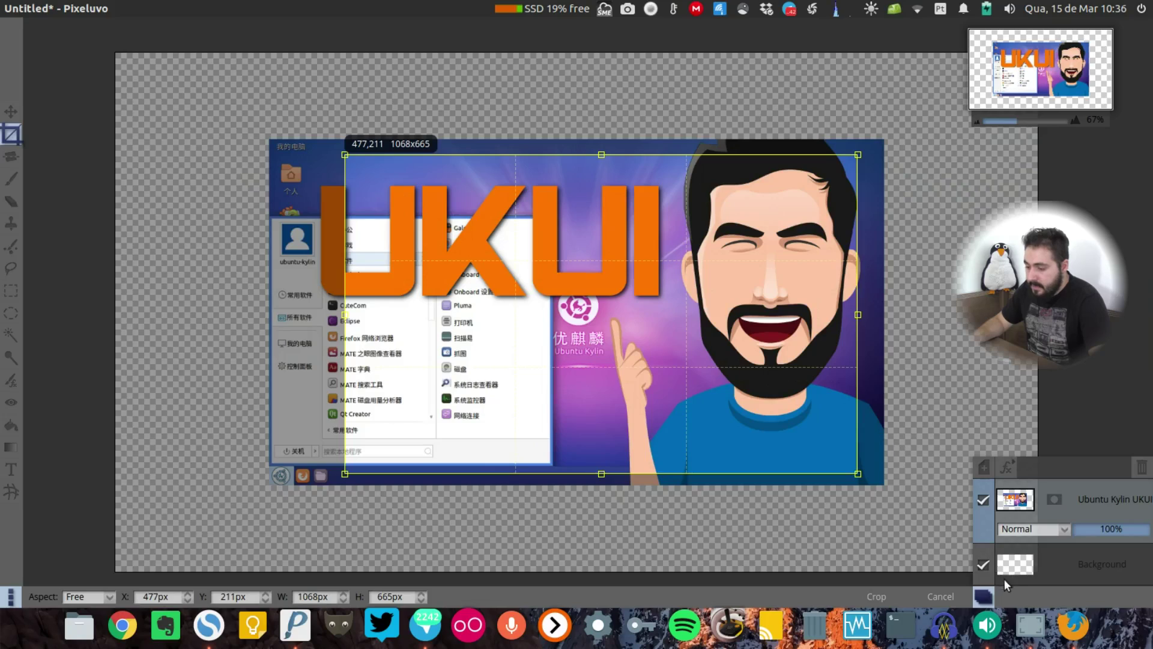
key("Return")
left_click(985, 565)
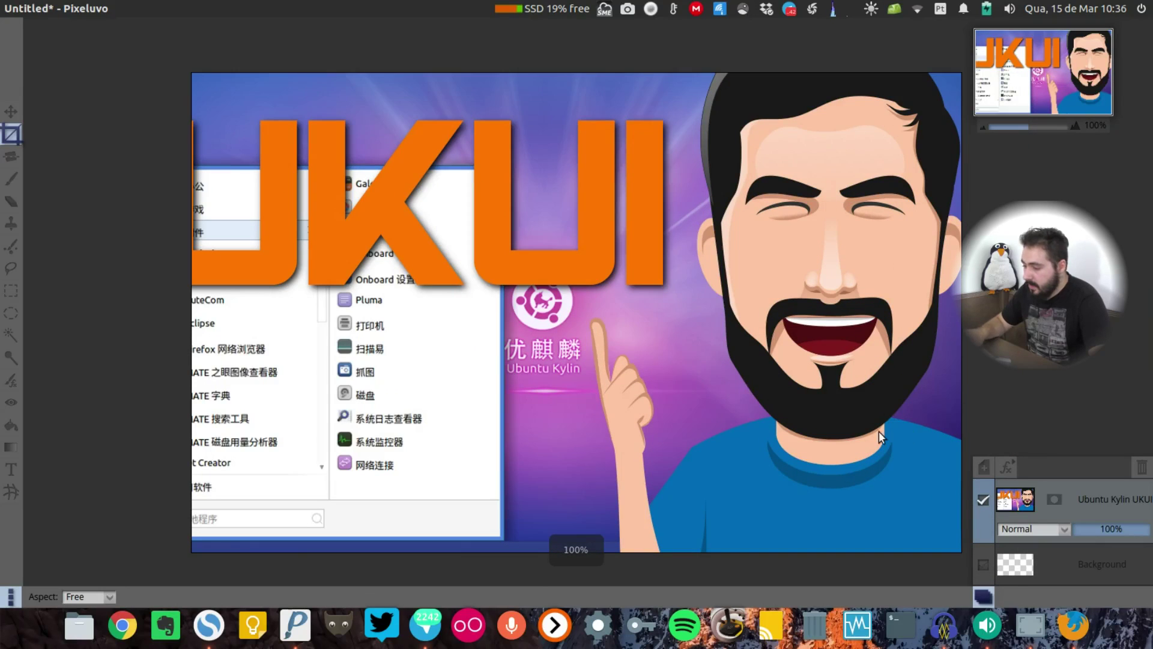
key("ctrl+z")
key("ctrl+z")
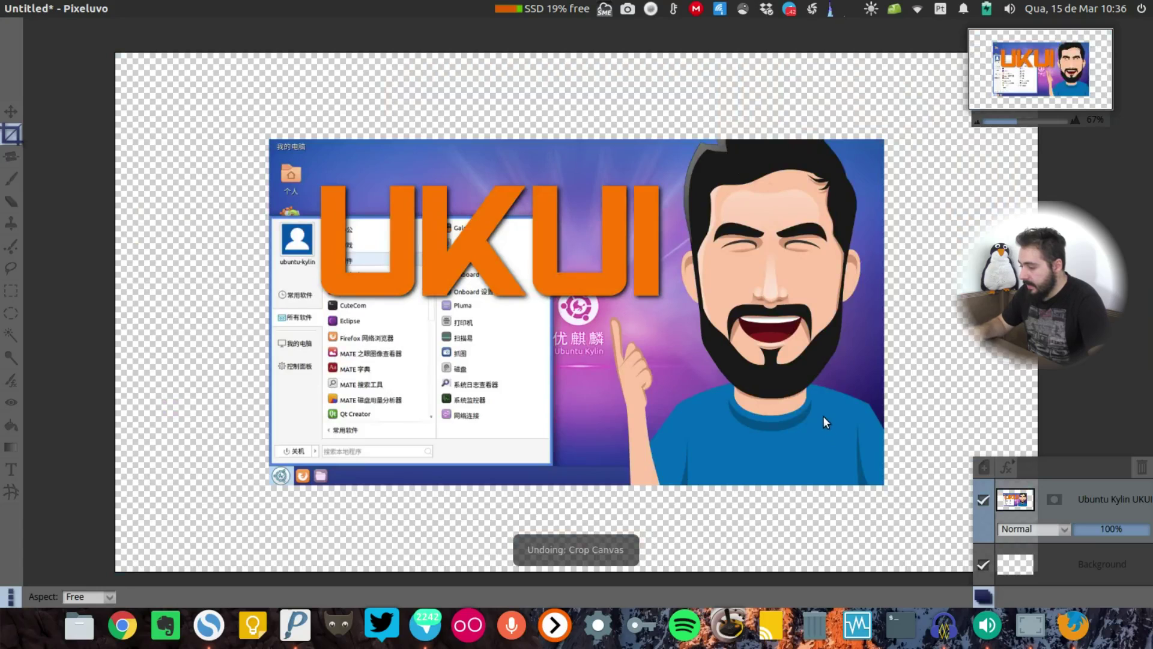
- Try to straighten the image at an angle of 327° with Auto Crop enabled, and cancel the rotation
left_click(10, 157)
mouse_move(435, 295)
left_mouse_down()
mouse_move(368, 322)
mouse_move(420, 258)
mouse_move(559, 199)
mouse_move(601, 361)
mouse_move(512, 381)
mouse_move(538, 324)
mouse_move(528, 303)
mouse_move(469, 367)
left_mouse_up()
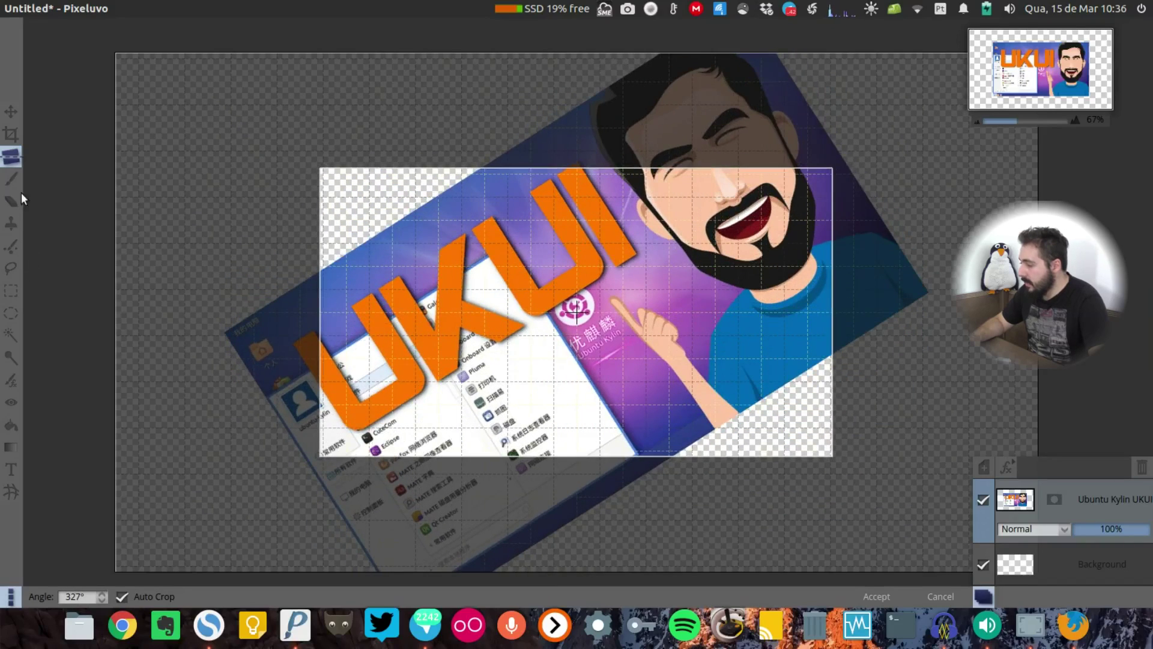
key("Escape")
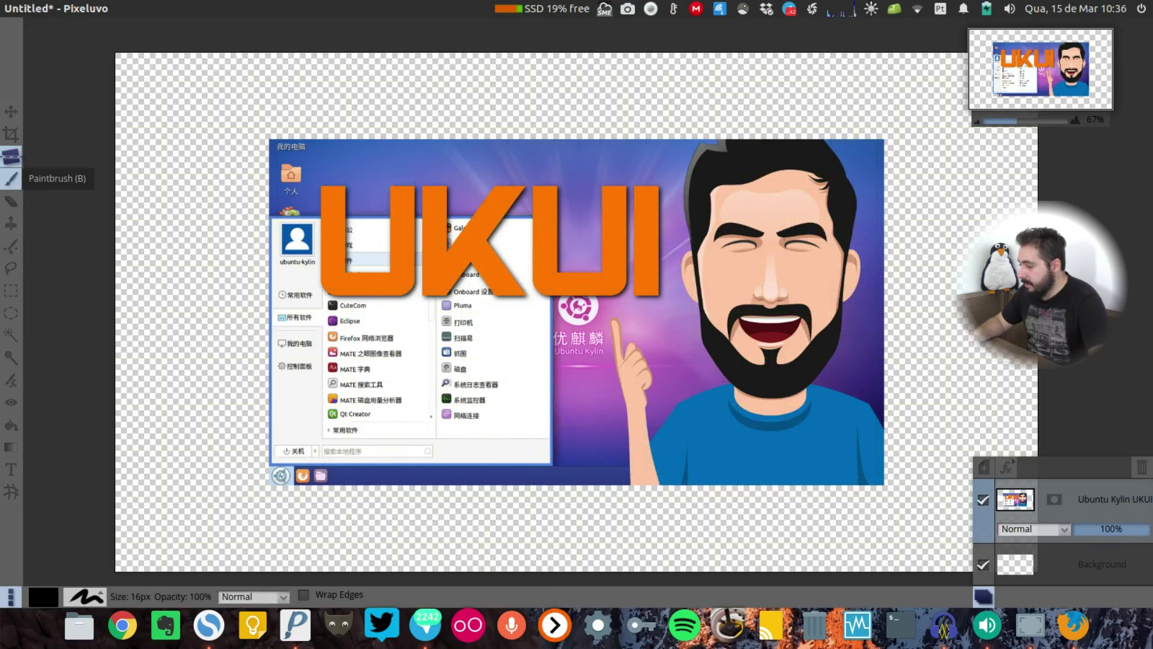
- Paint two freehand black strokes over the image with the 16 px Paintbrush and set the brush colour to dark red #672c2c
left_click_drag(333, 250, 416, 306)
mouse_move(503, 271)
left_mouse_down()
mouse_move(331, 253)
mouse_move(421, 242)
left_mouse_up()
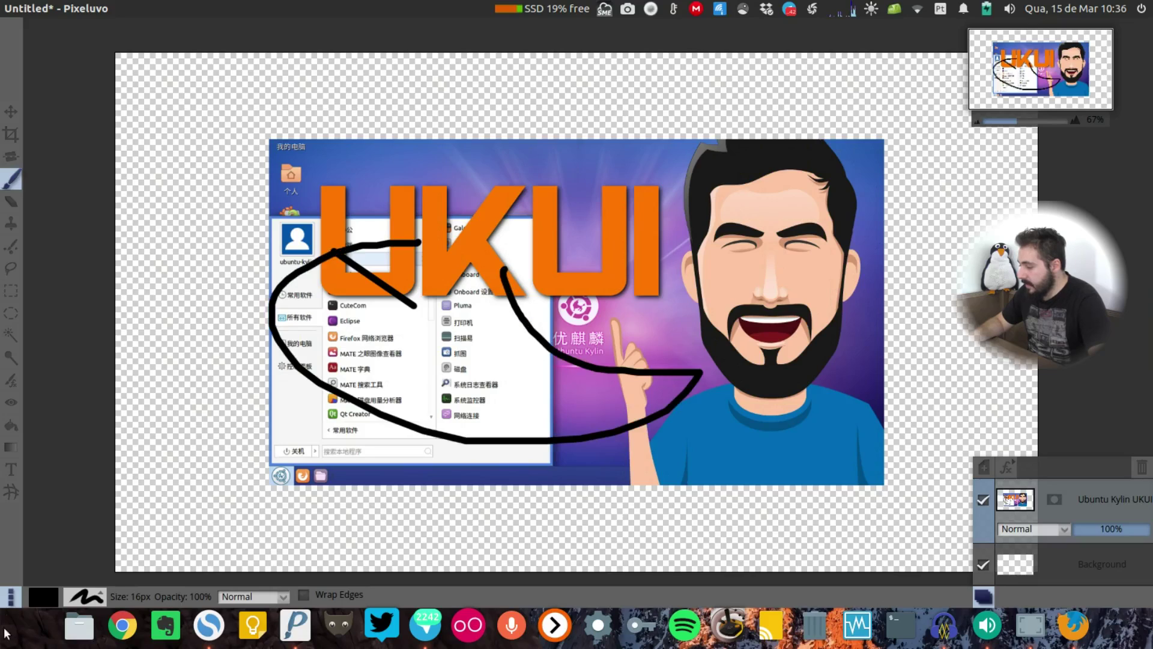
left_click(44, 597)
left_click_drag(111, 399, 124, 407)
left_click(129, 504)
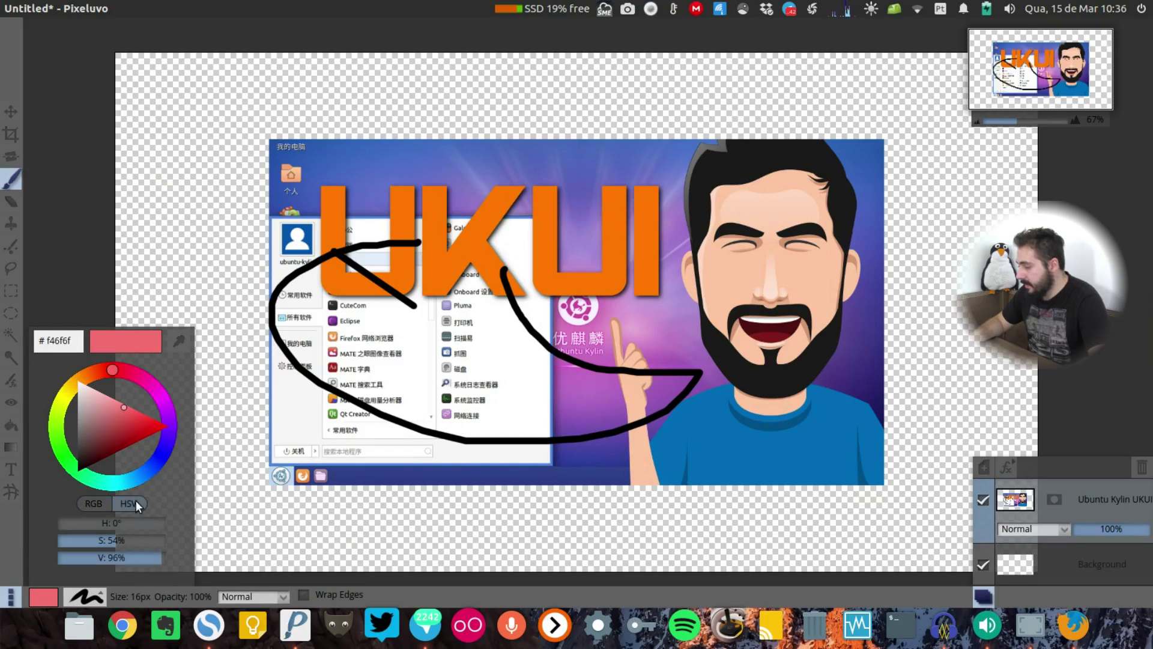
left_click(98, 444)
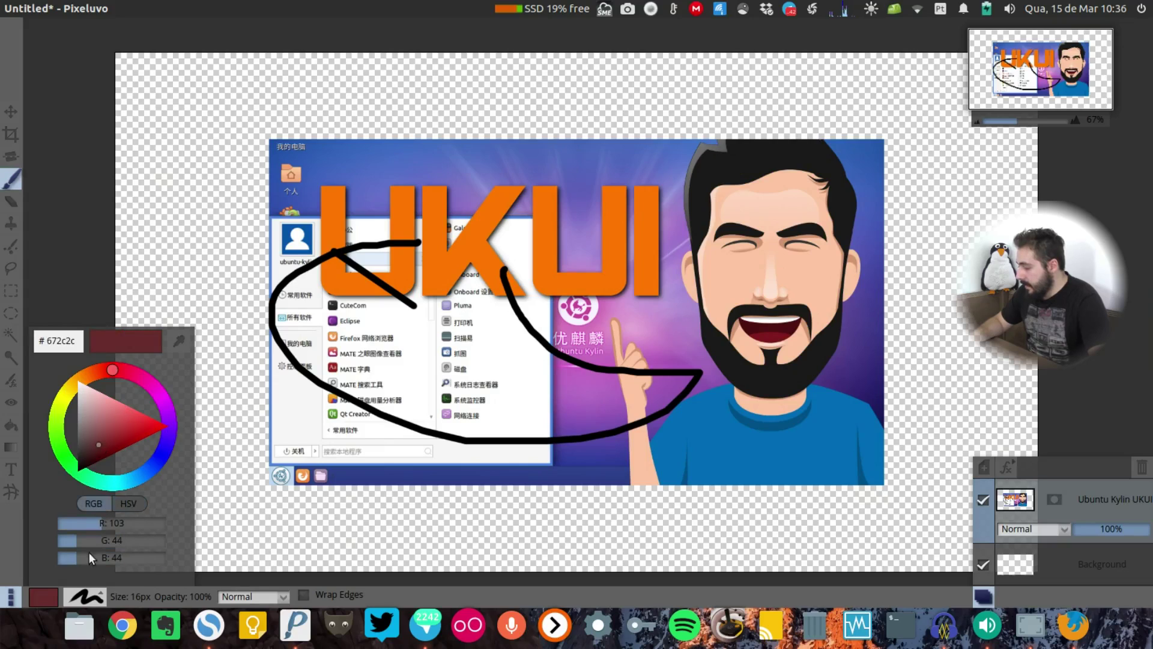
- Paint a broad freehand stroke over the image with the soft 250 px brush, and undo the last two strokes
left_click(87, 596)
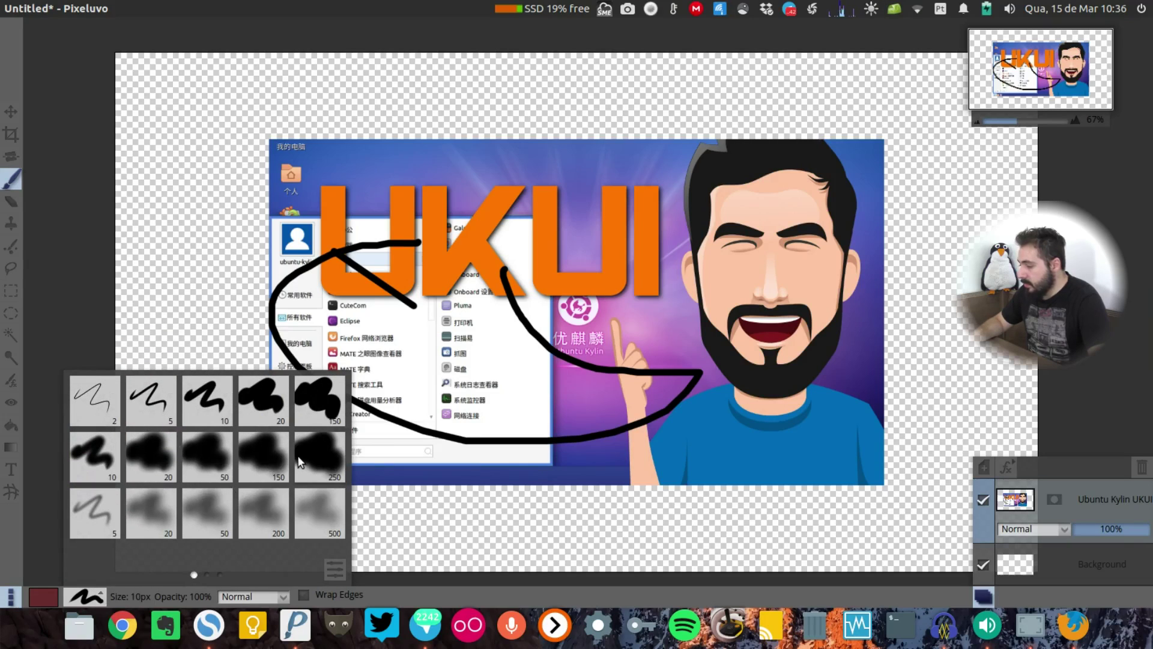
left_click(299, 463)
mouse_move(451, 116)
left_mouse_down()
mouse_move(610, 412)
mouse_move(458, 476)
mouse_move(581, 231)
left_mouse_up()
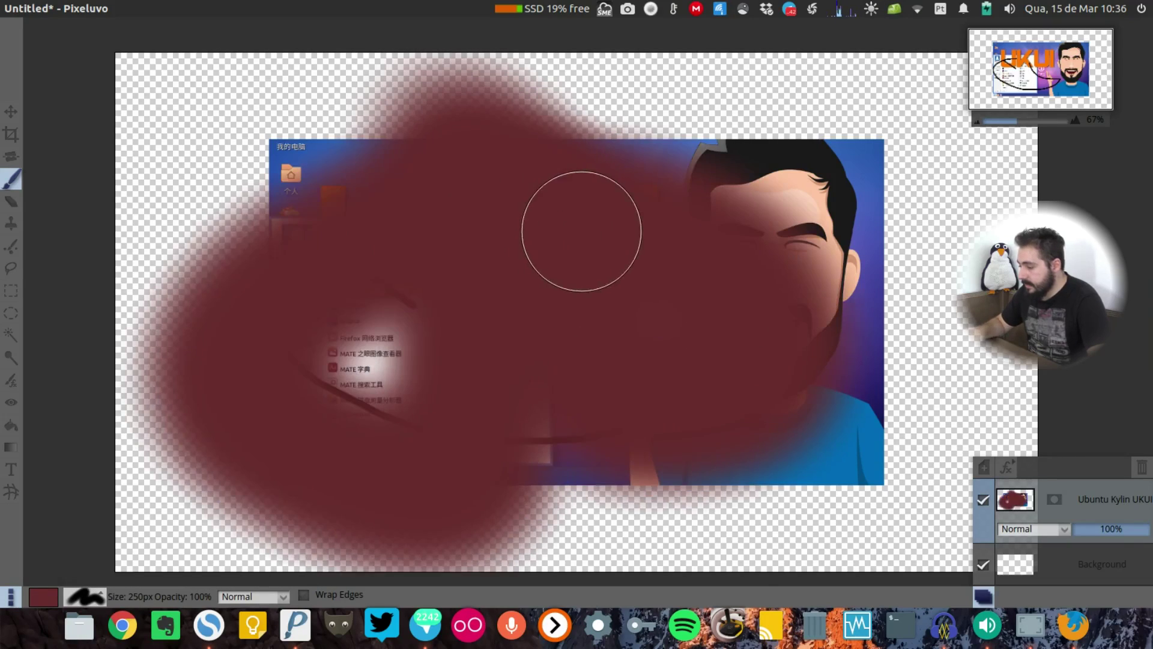
key("ctrl+z")
key("ctrl+z")
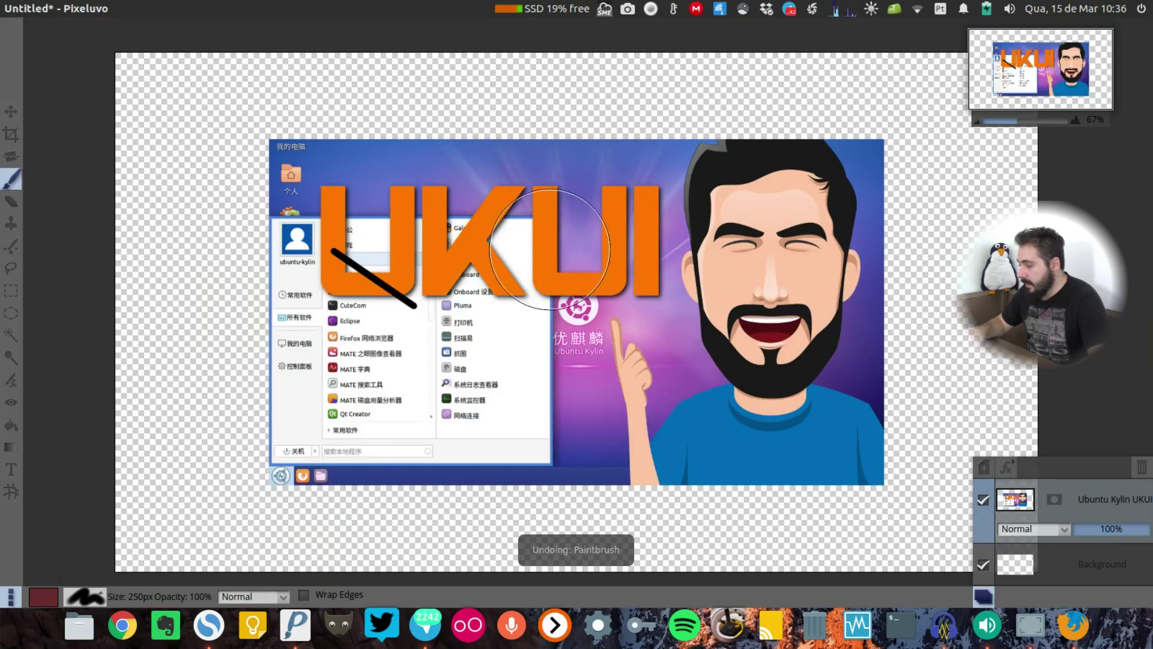
- Set the Paintbrush blend mode to Color and the UKUI image layer's opacity to 100%
left_click(283, 598)
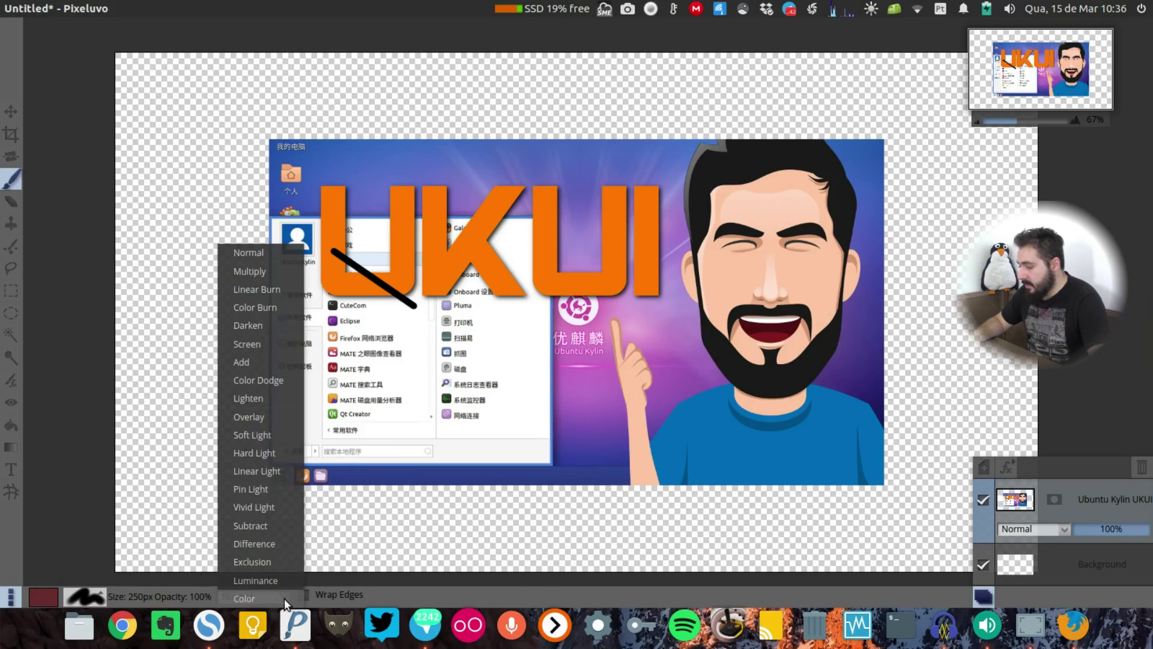
left_click(252, 550)
left_click(1096, 529)
left_click_drag(1096, 529, 1149, 529)
- Zoom the canvas in and out repeatedly to examine the image at different magnifications
mouse_move(1060, 55)
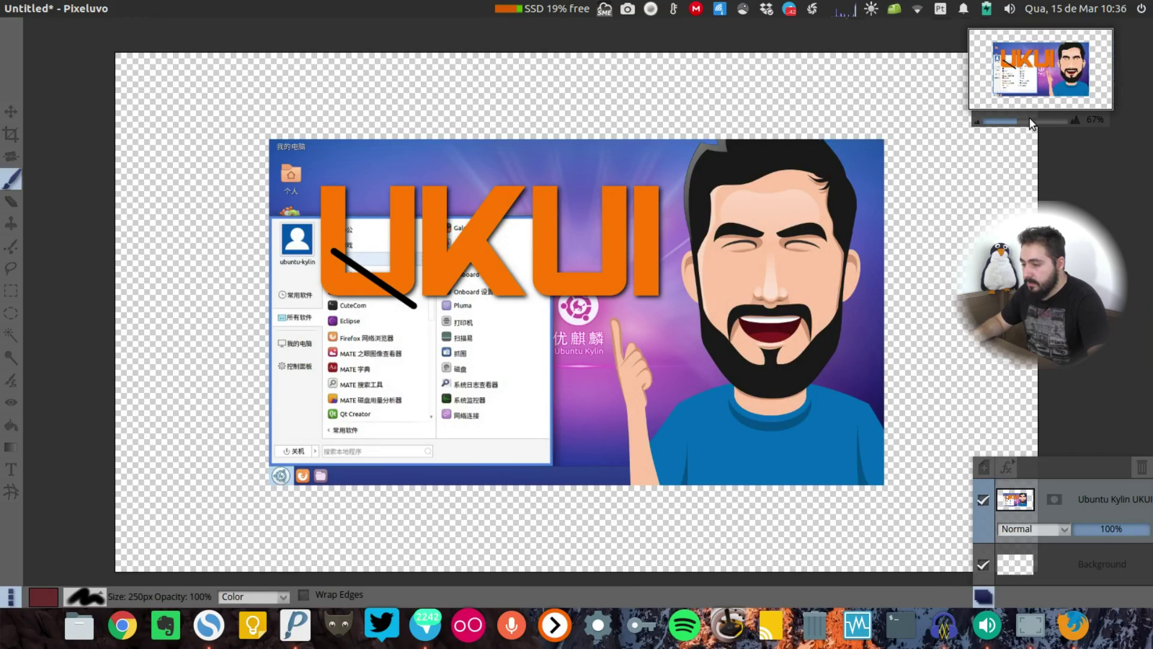
mouse_move(1017, 121)
left_mouse_down()
mouse_move(1053, 123)
mouse_move(1004, 120)
mouse_move(1018, 120)
left_mouse_up()
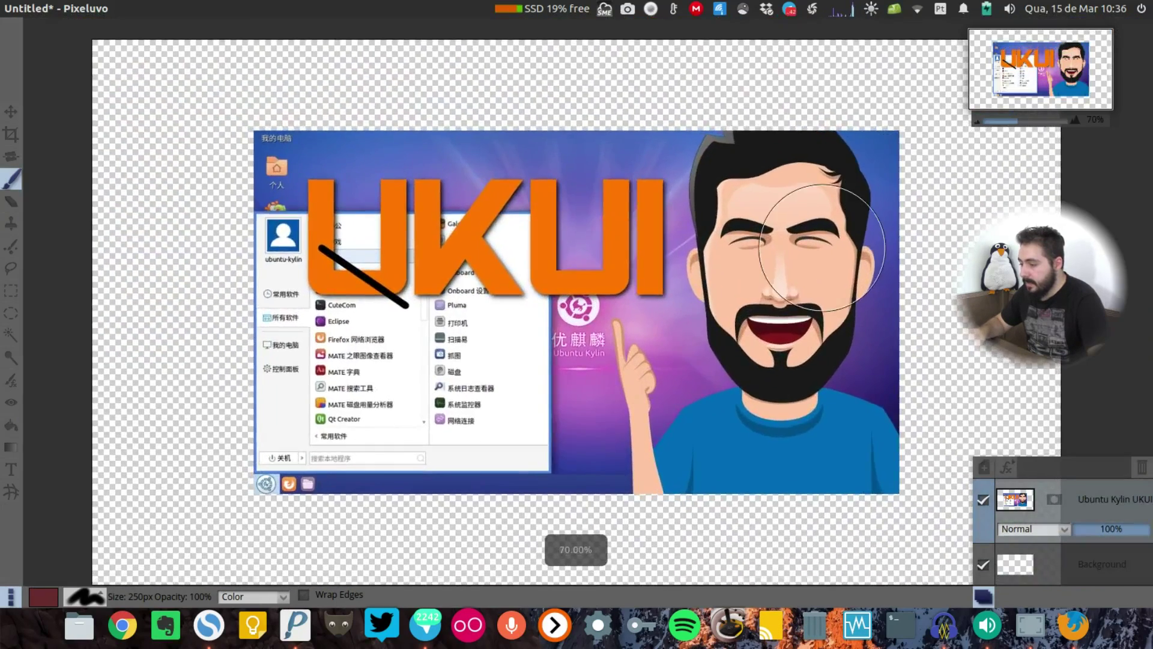
scroll(792, 258, "down", 5)
scroll(790, 262, "up", 5)
scroll(793, 266, "down", 4)
scroll(796, 267, "up", 5)
scroll(794, 267, "down", 3)
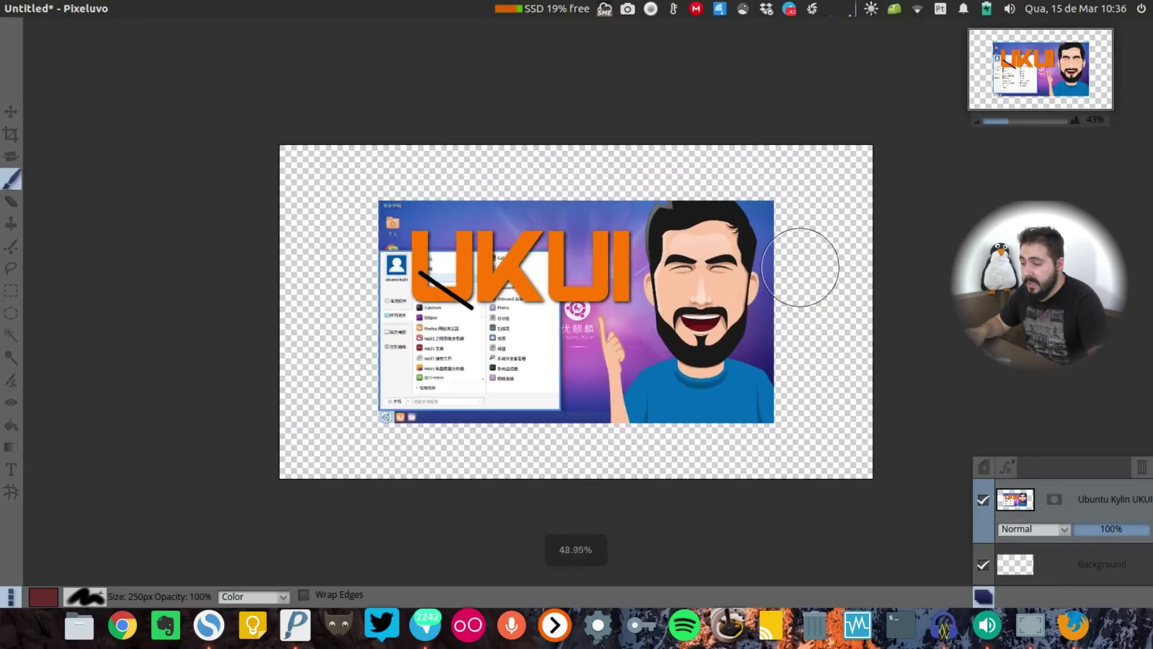
- View the image's histogram, zoom the canvas to 83%, and display the image information
mouse_move(1123, 66)
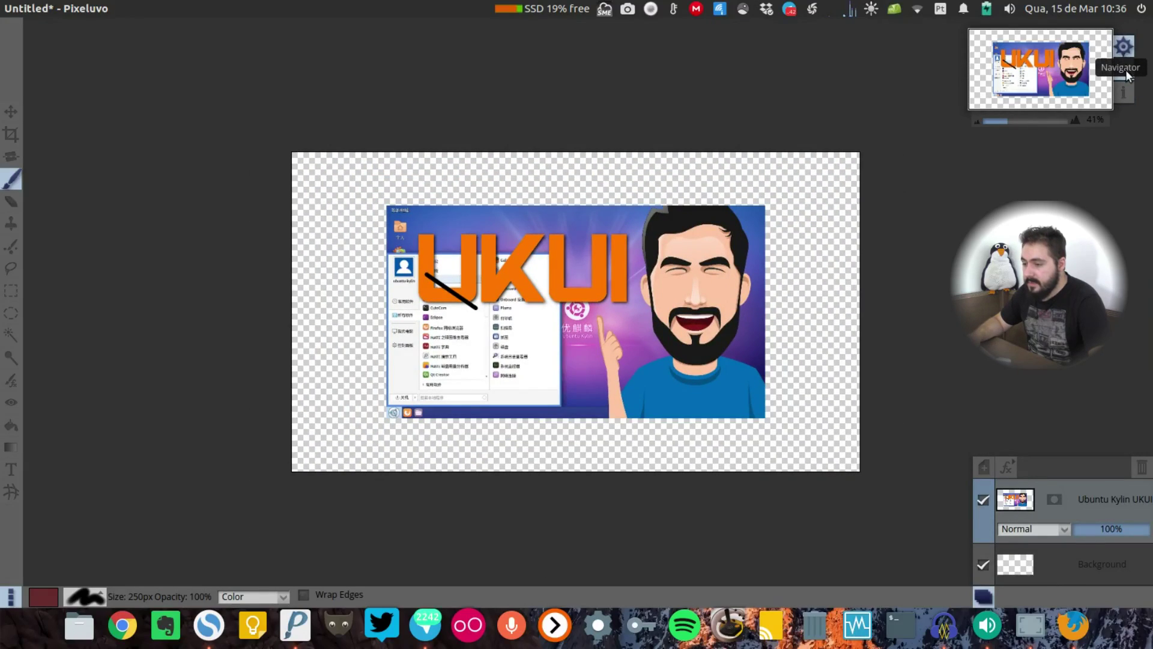
left_click(1125, 72)
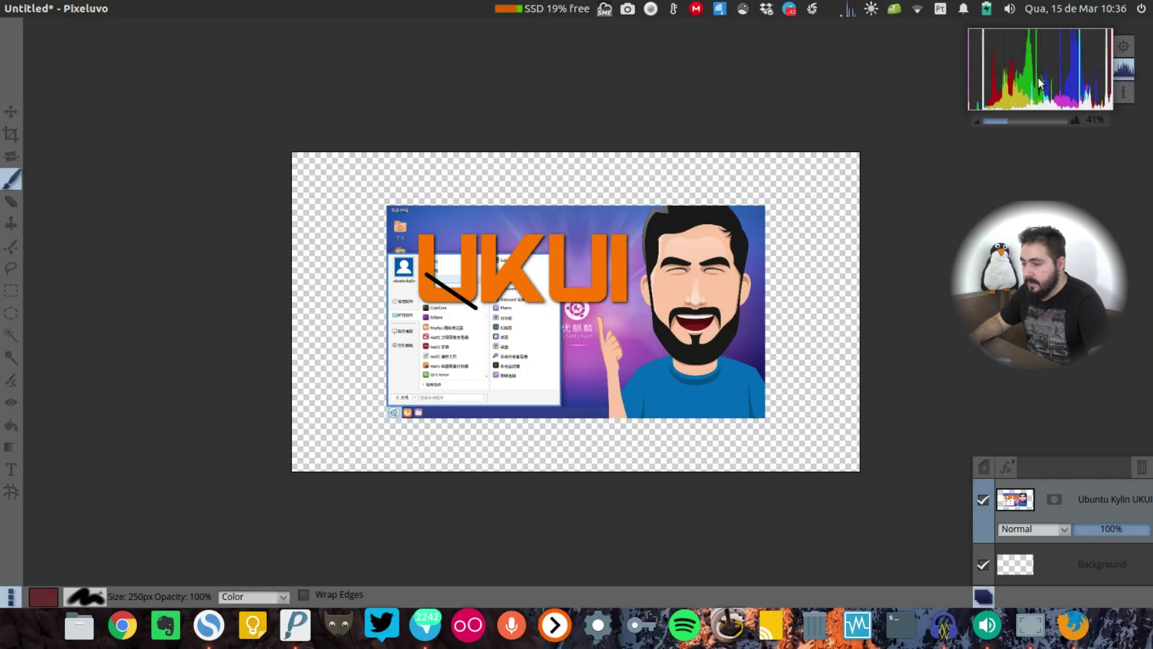
left_click_drag(1034, 122, 1021, 121)
left_click(1122, 96)
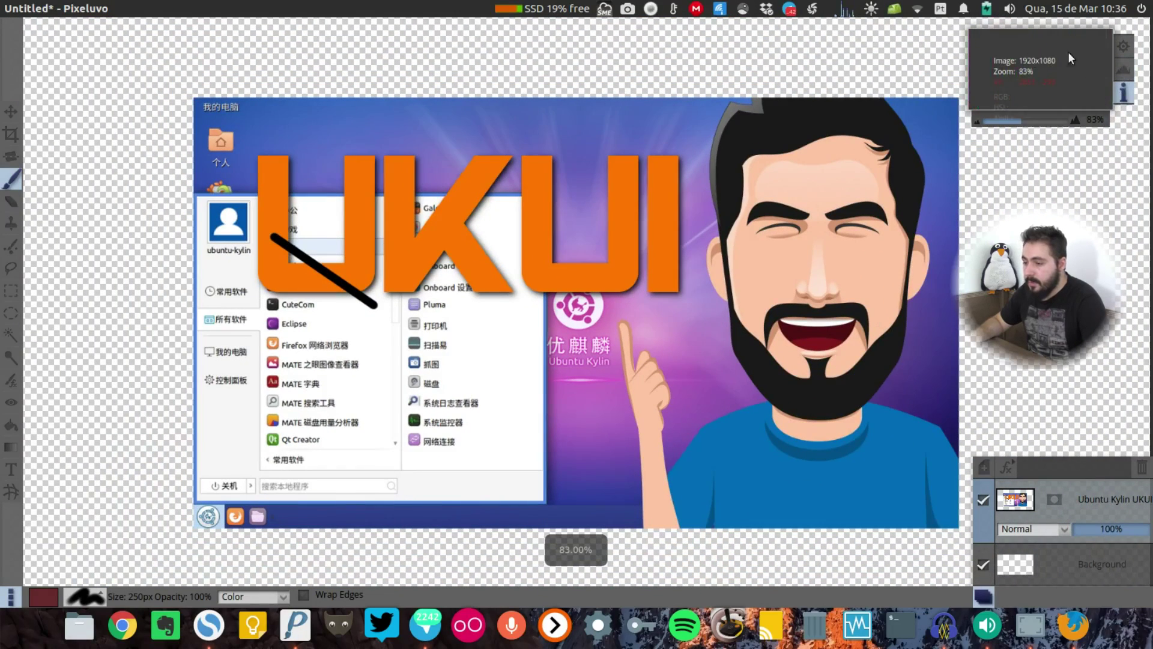
- Erase a diagonal freehand stroke across the UKUI lettering with the 16 px Eraser, and undo it
left_click(10, 201)
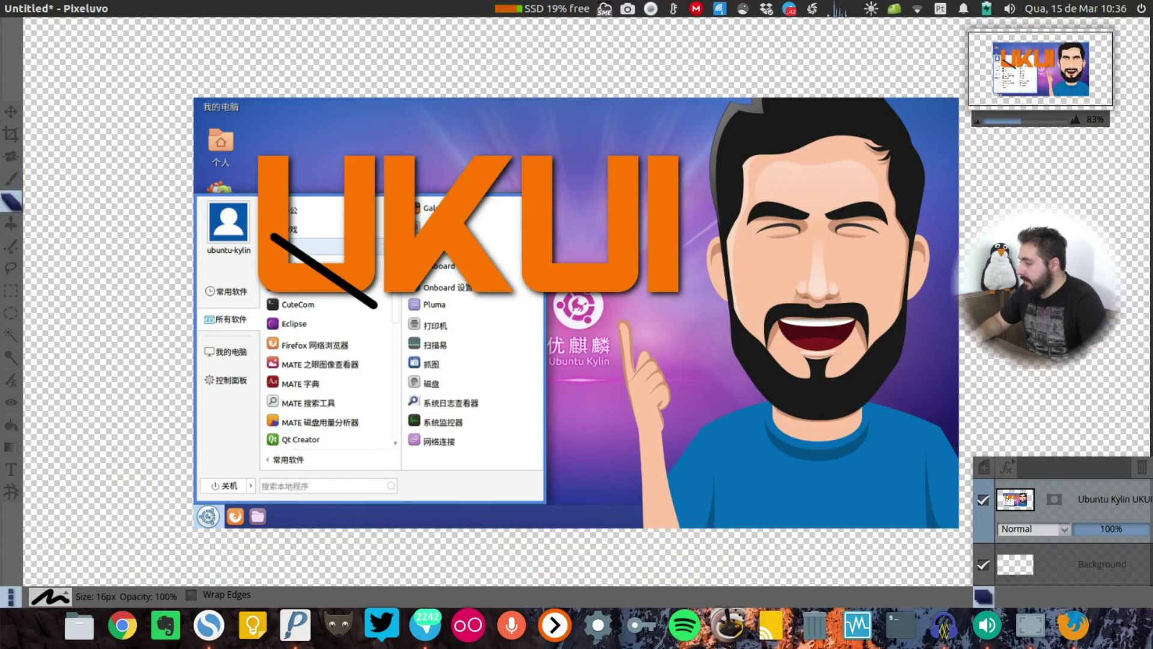
mouse_move(316, 176)
left_mouse_down()
mouse_move(449, 237)
mouse_move(645, 200)
mouse_move(437, 334)
left_mouse_up()
key("ctrl+z")
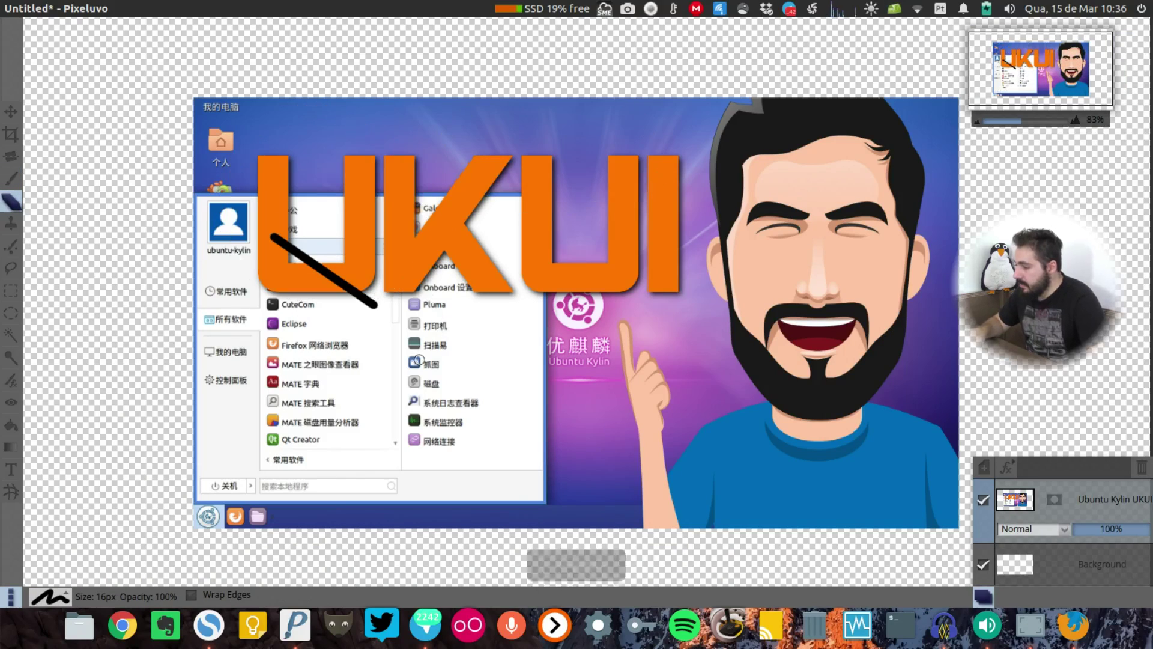
- Paint Clone strokes with the 40 px brush over the cartoon character's eye and cheek, and undo them
left_click(12, 223)
left_click(591, 415)
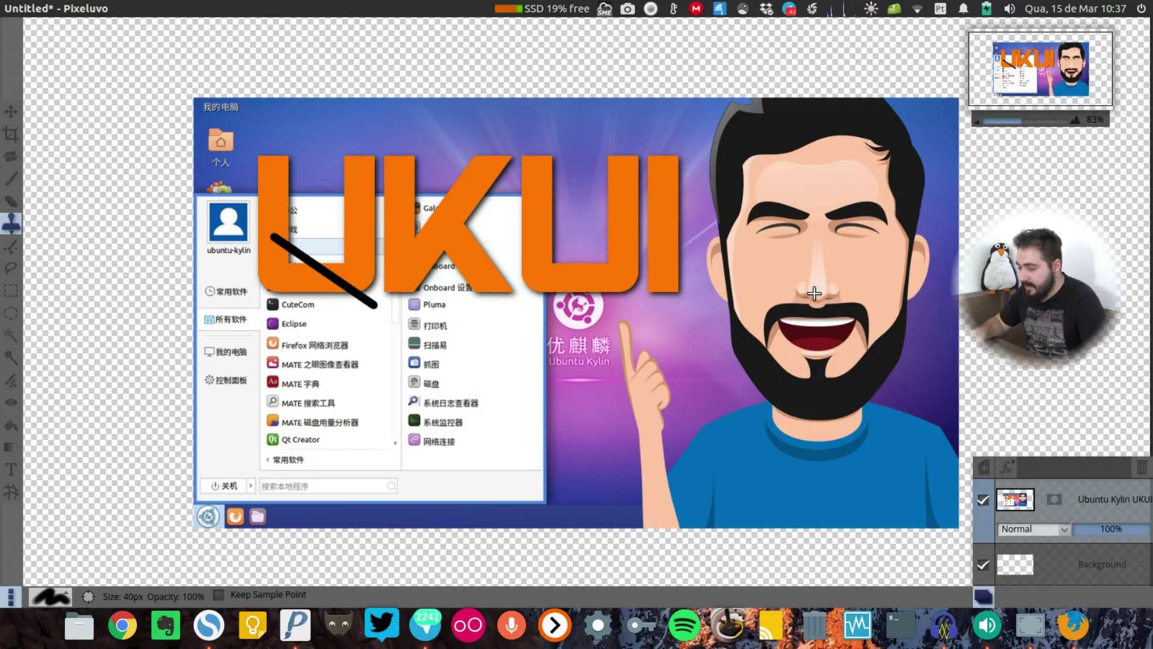
mouse_move(862, 262)
left_mouse_down()
mouse_move(870, 279)
mouse_move(856, 242)
left_mouse_up()
key("ctrl+z")
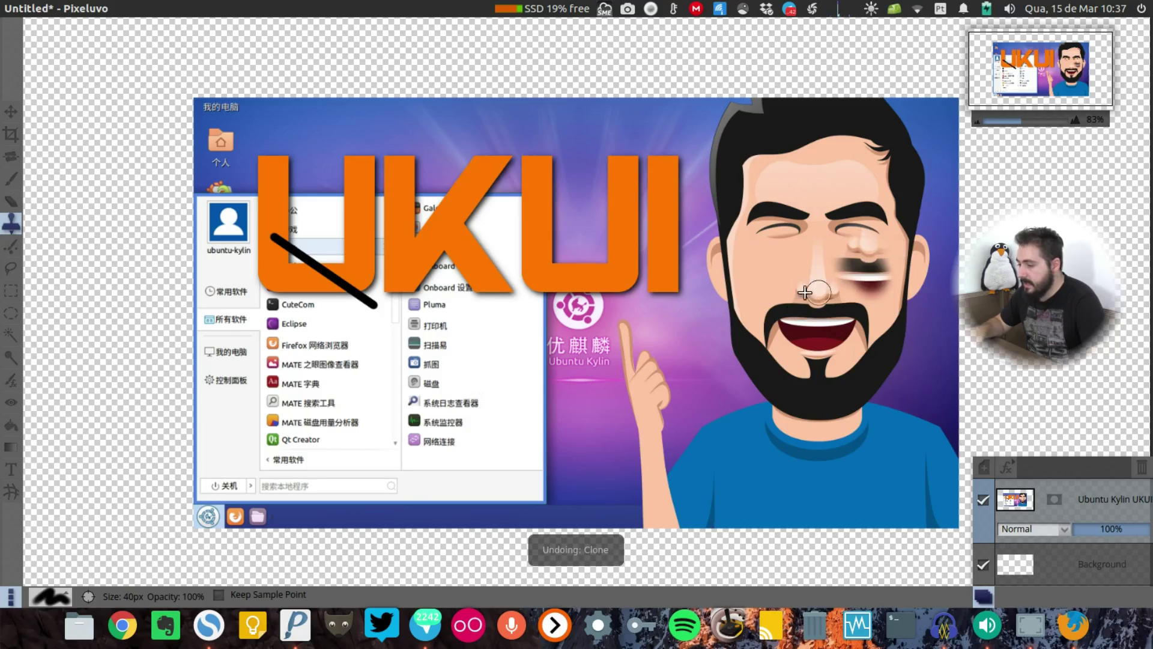
key("ctrl+z")
key("ctrl+z")
key("ctrl+z")
key("ctrl+z")
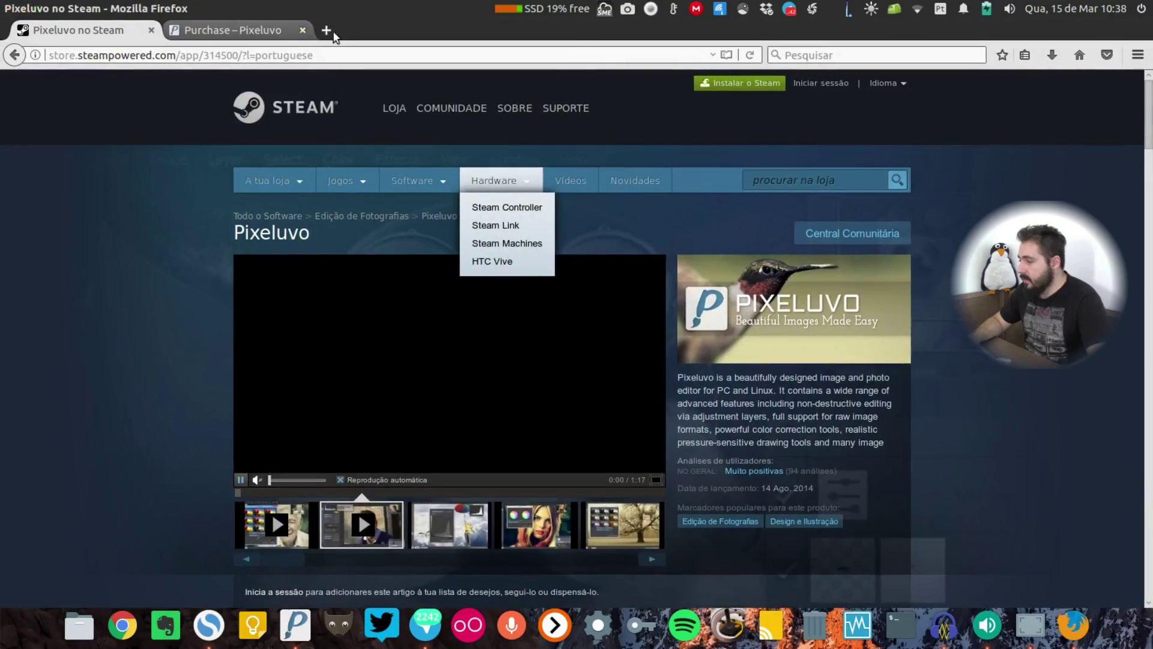
- Switch to Firefox and search Google Images for "home office" in a new tab
key("ctrl+t")
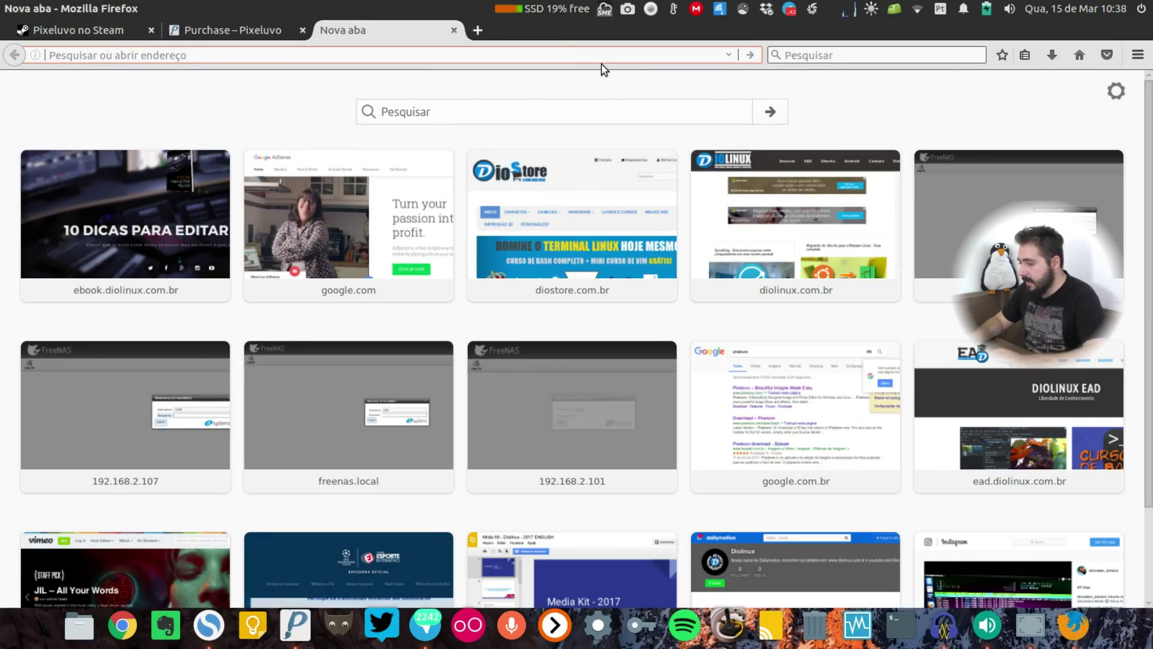
type("google.com/")
key("Return")
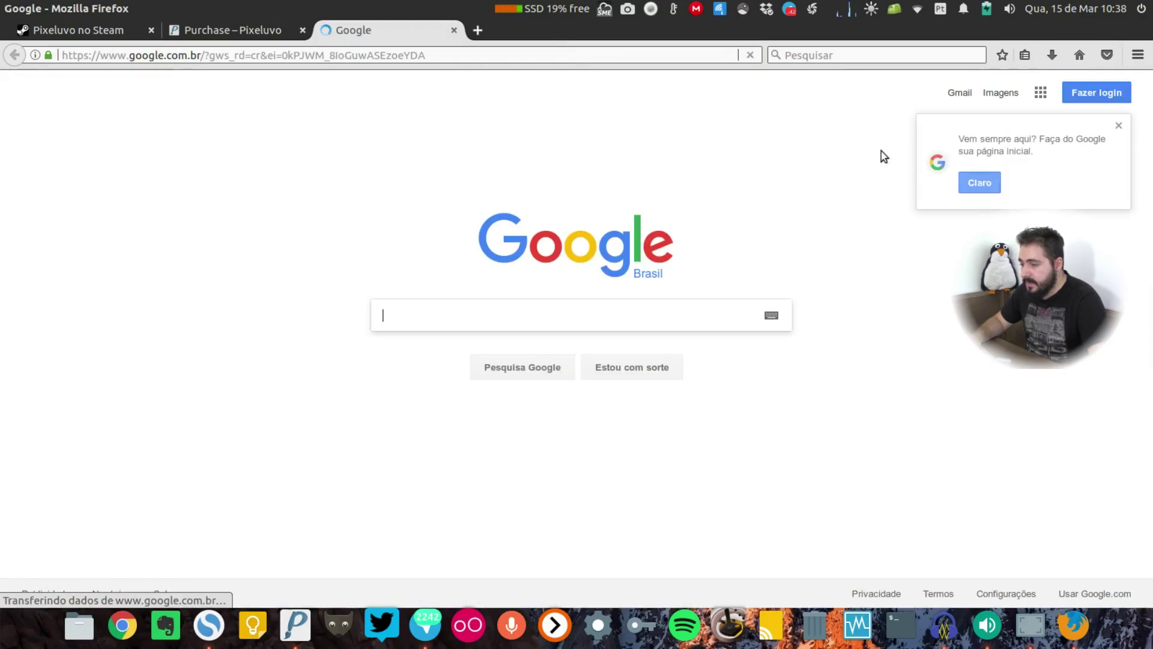
left_click(1118, 126)
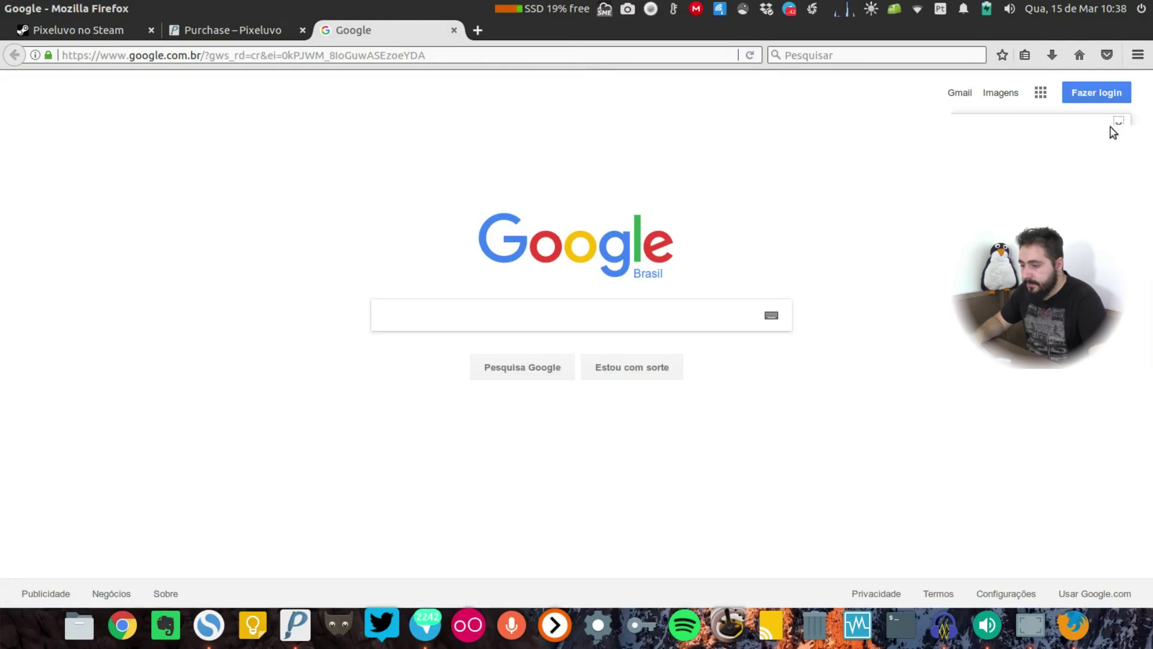
left_click(1000, 92)
type("home office")
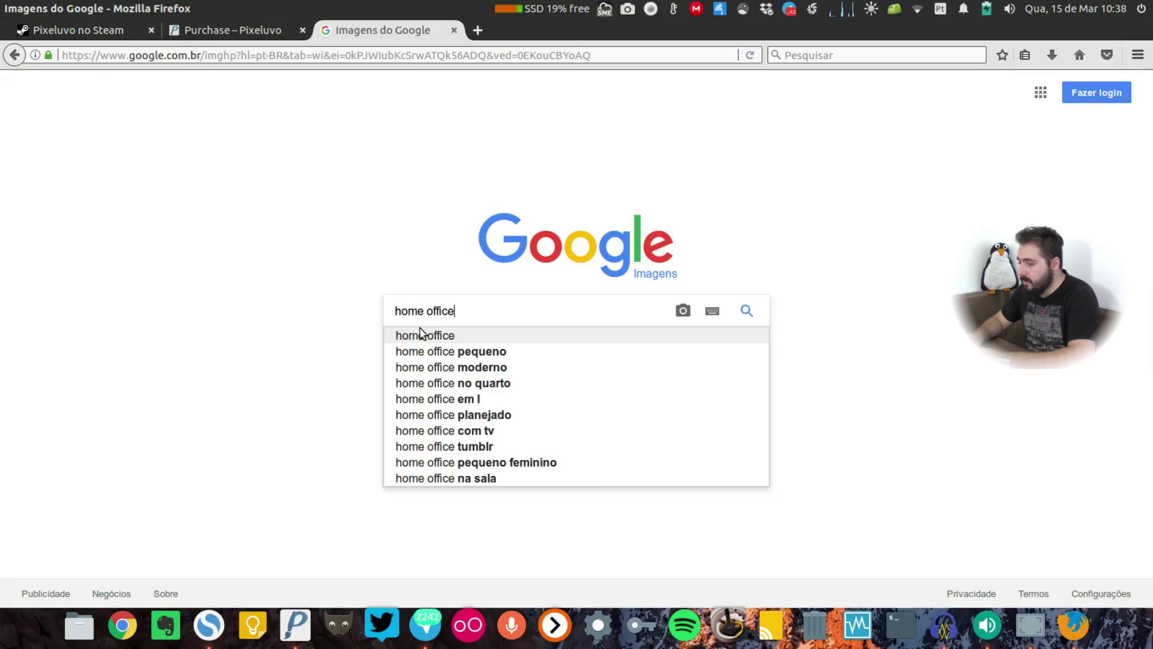
key("Return")
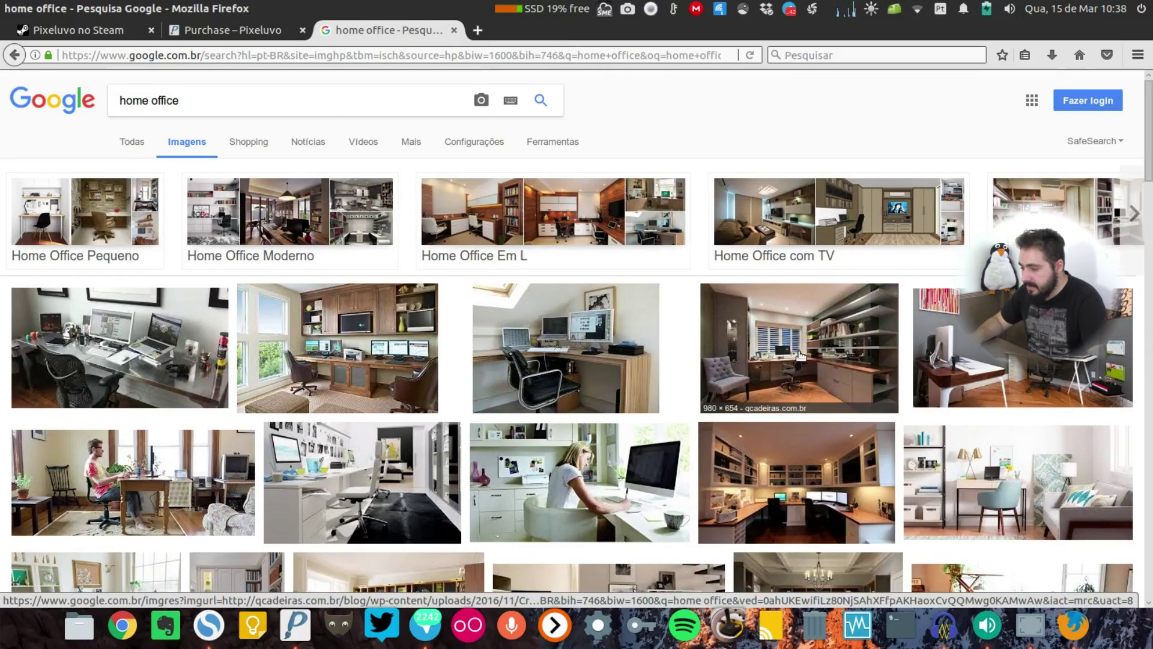
- Open the 980 × 654 home office photo from qcadeiras.com at full size in its own tab
scroll(585, 361, "down", 1)
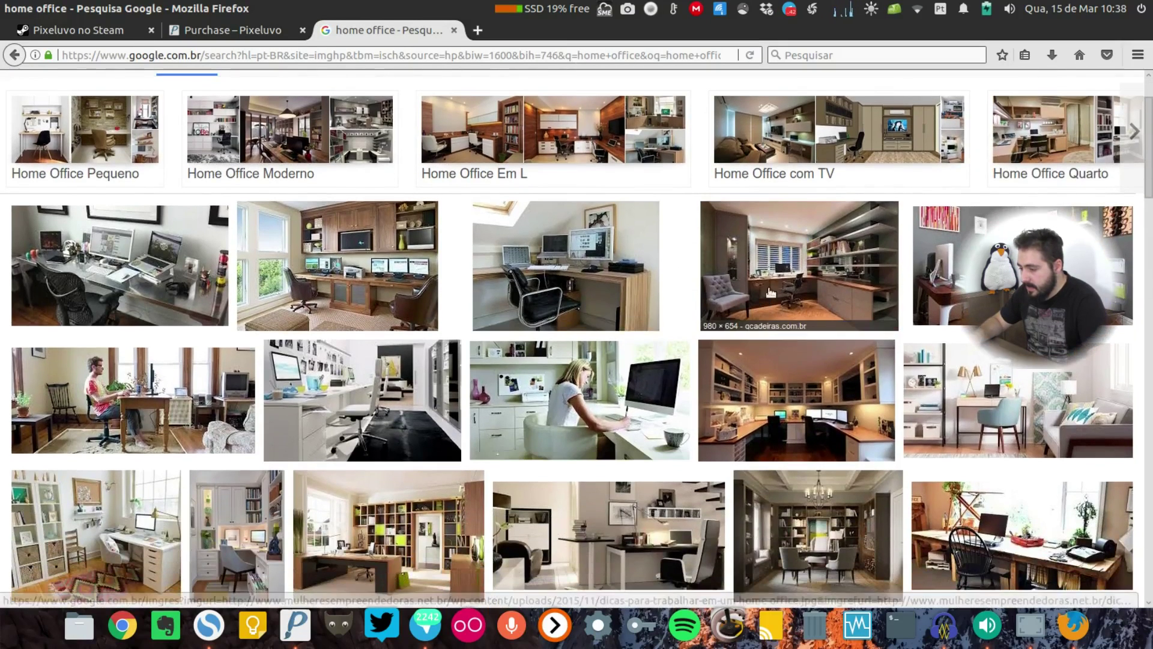
left_click(853, 300)
left_click(869, 317)
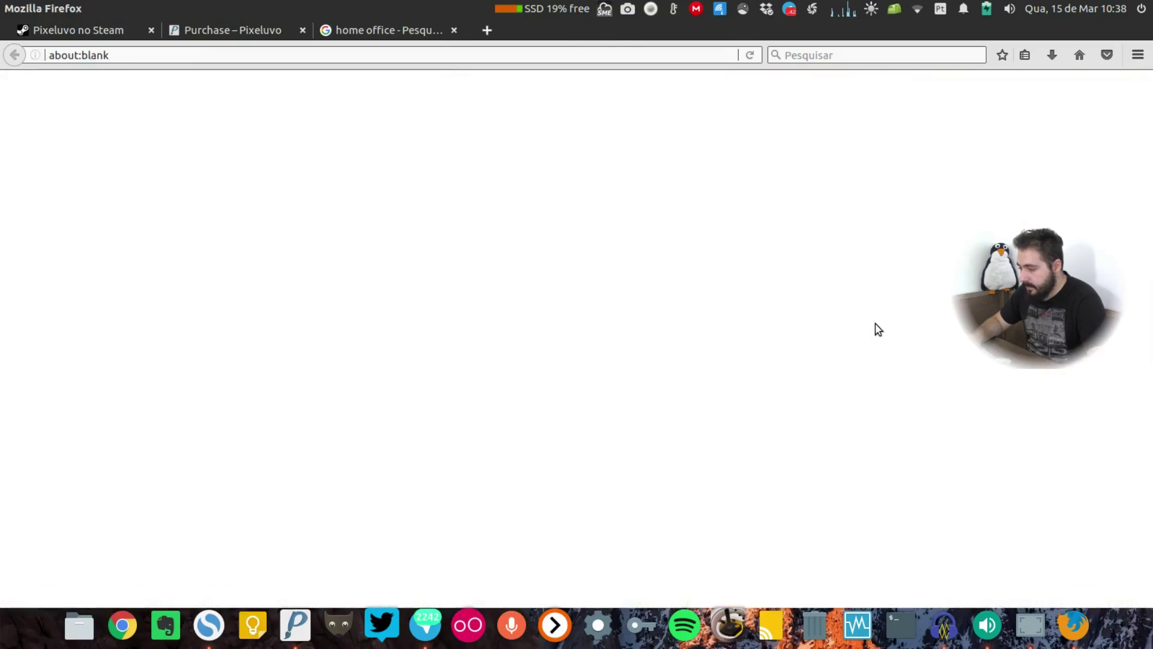
right_click(392, 292)
left_click(555, 313)
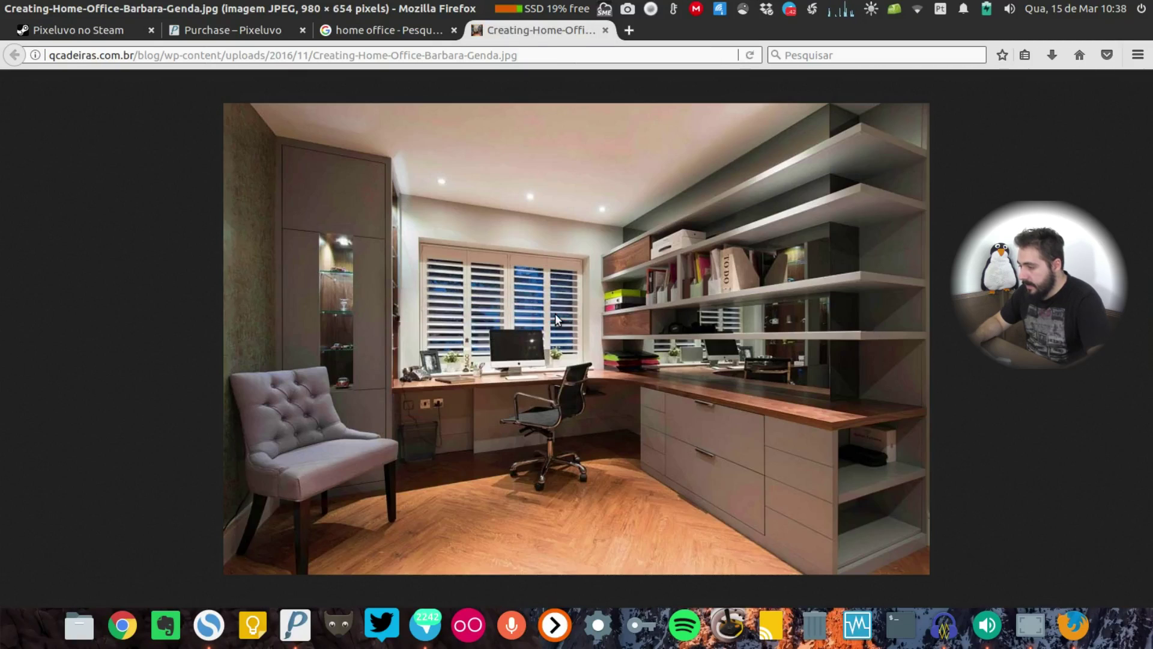
- Save the home office photo as a JPEG in the Área de trabalho folder under its suggested file name
right_click(380, 216)
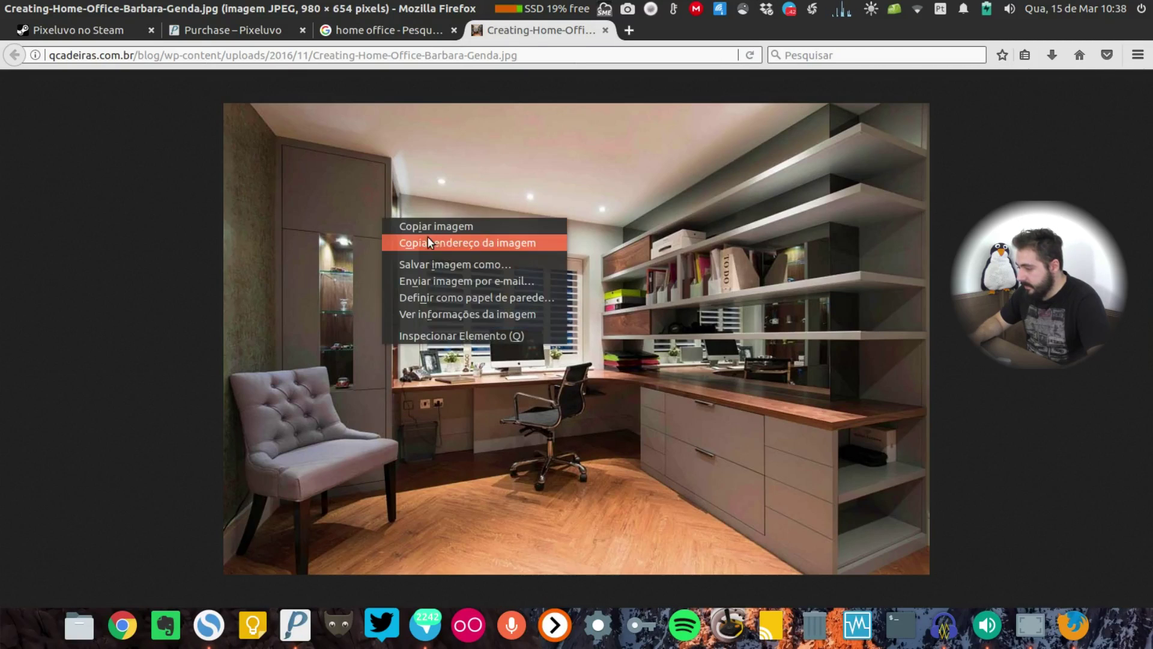
left_click(541, 263)
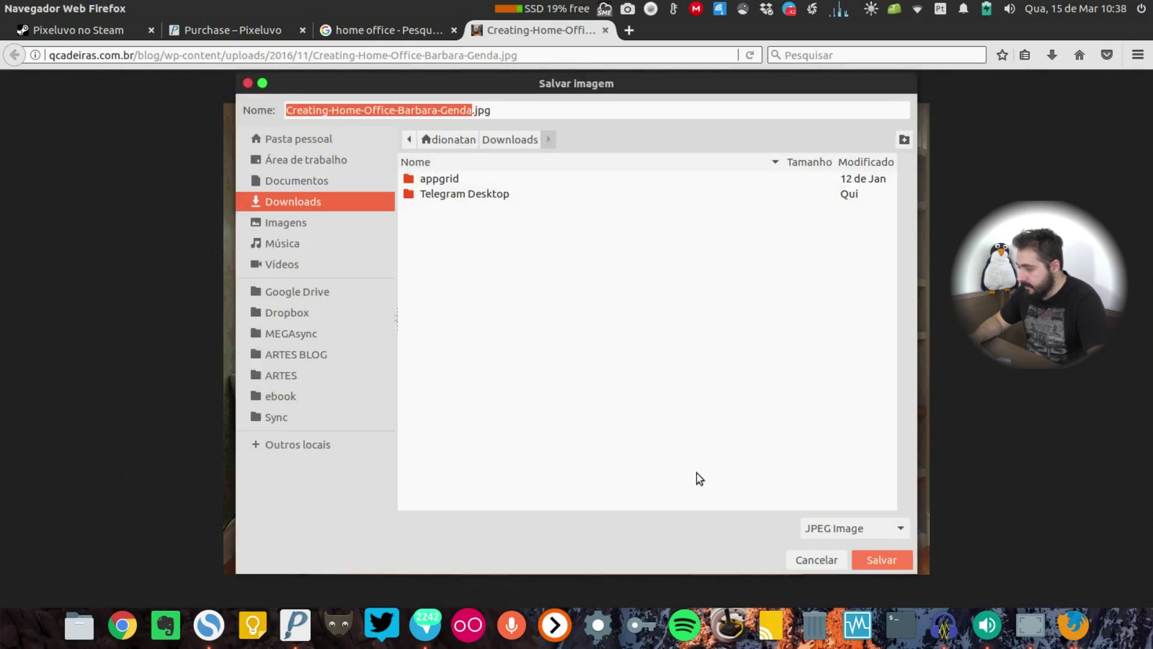
left_click(380, 183)
left_click(321, 159)
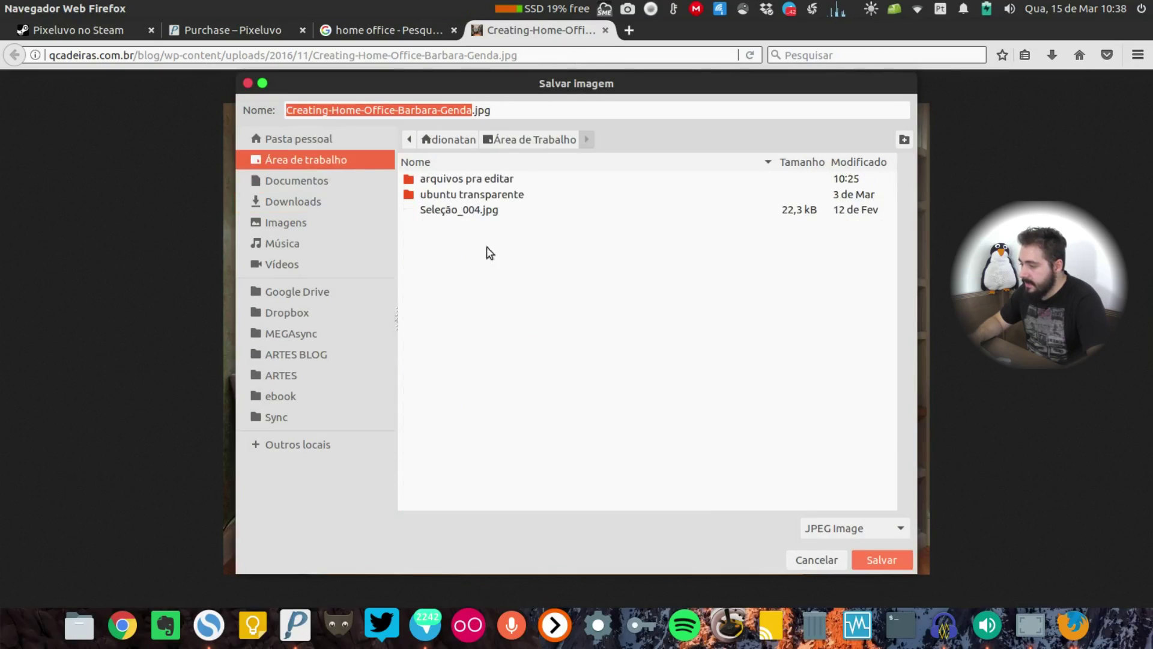
left_click(886, 565)
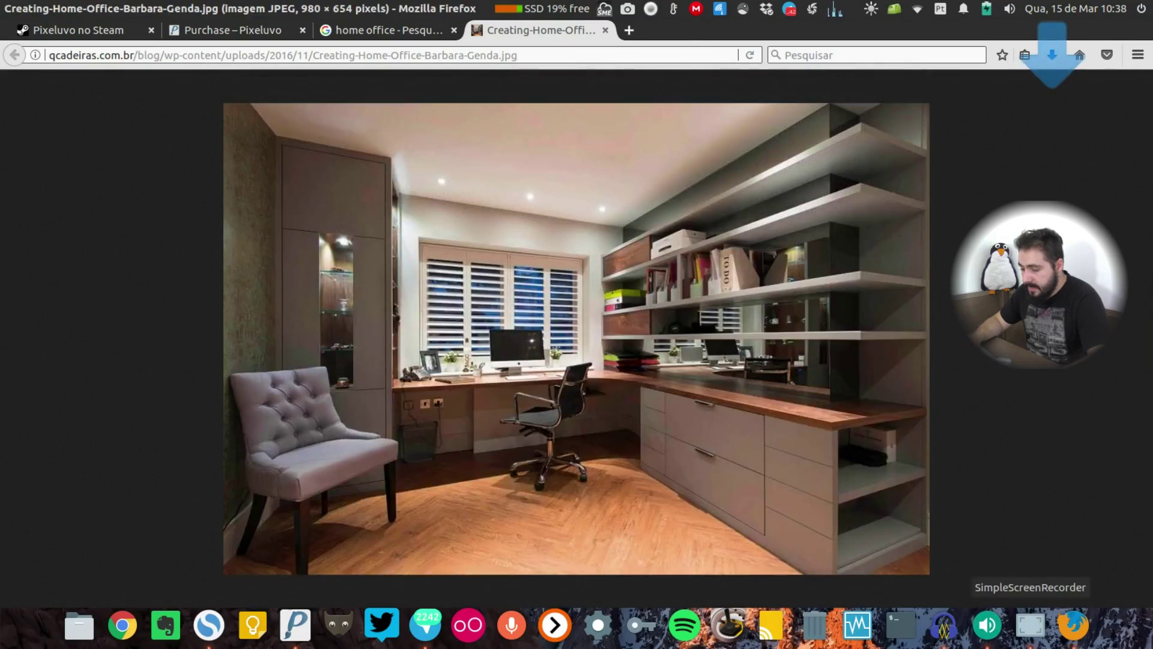
- Switch to Pixeluvo and place the saved home office JPG from the desktop folder in the empty transparent project
left_click(292, 619)
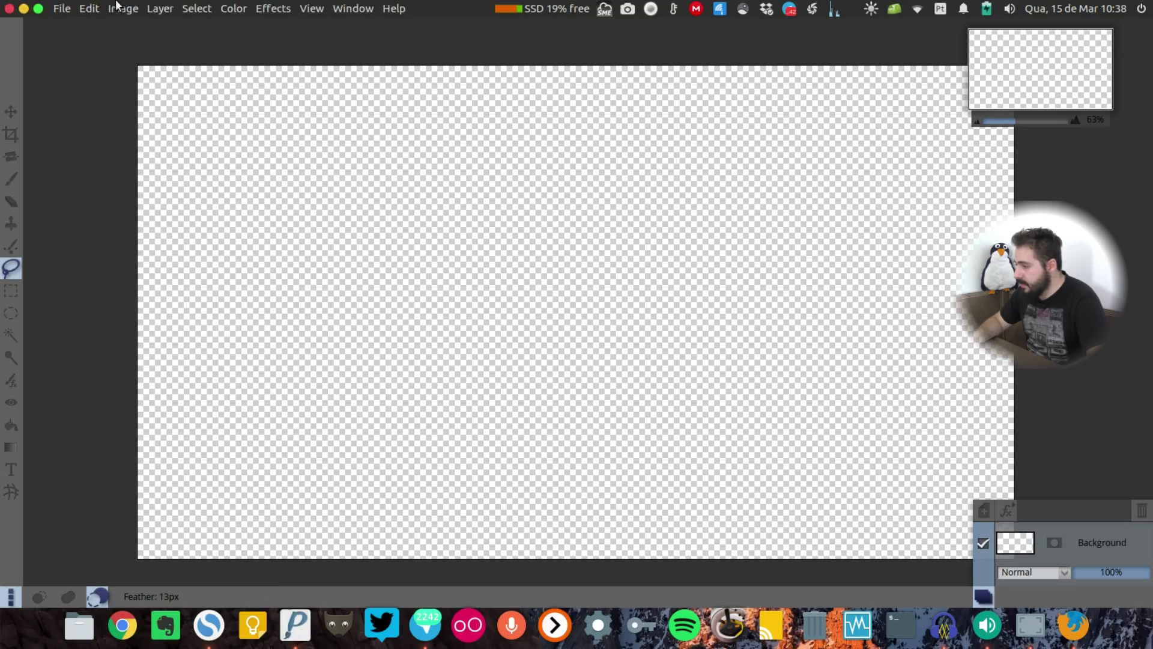
left_click(62, 8)
left_click(105, 55)
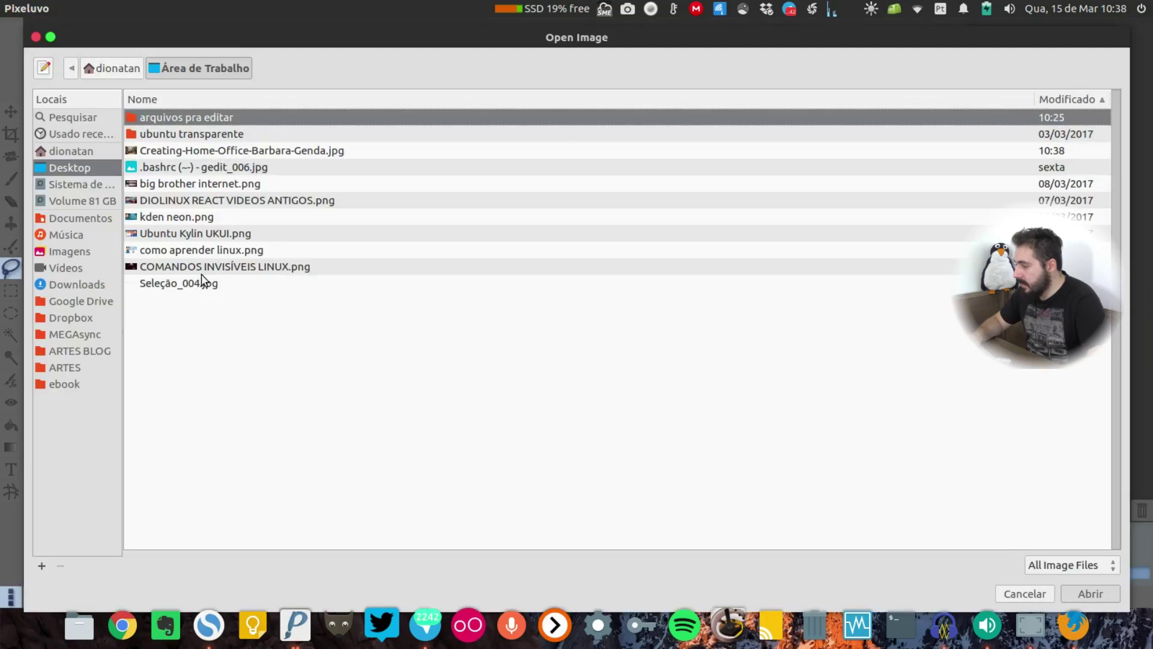
left_click(131, 152)
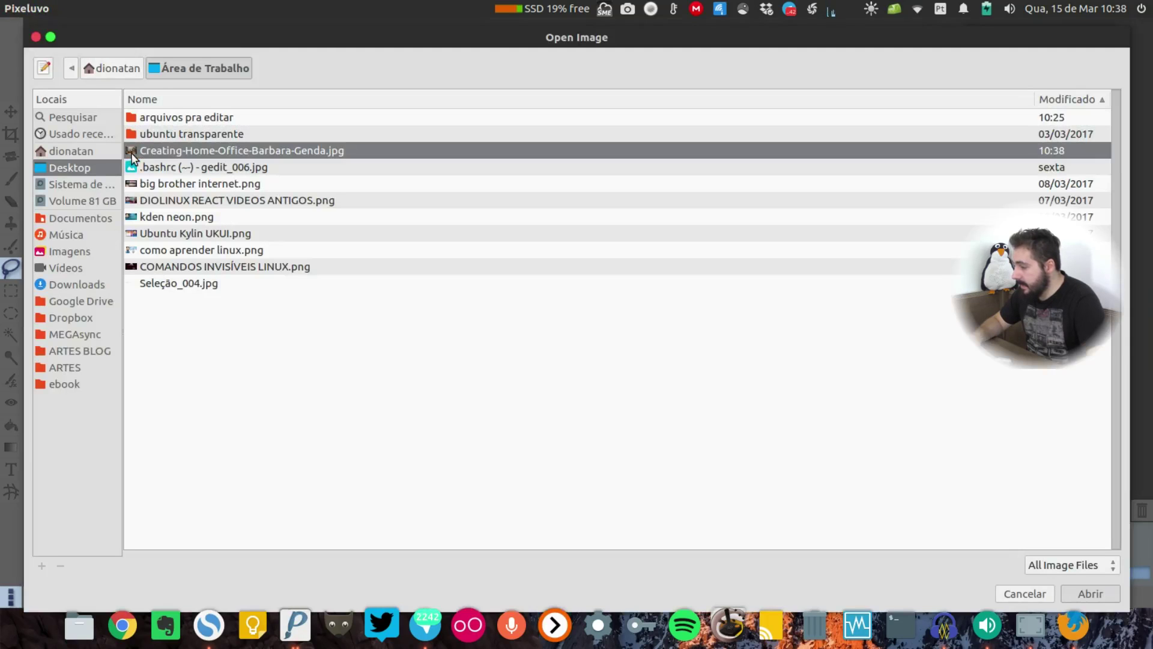
left_click(1102, 600)
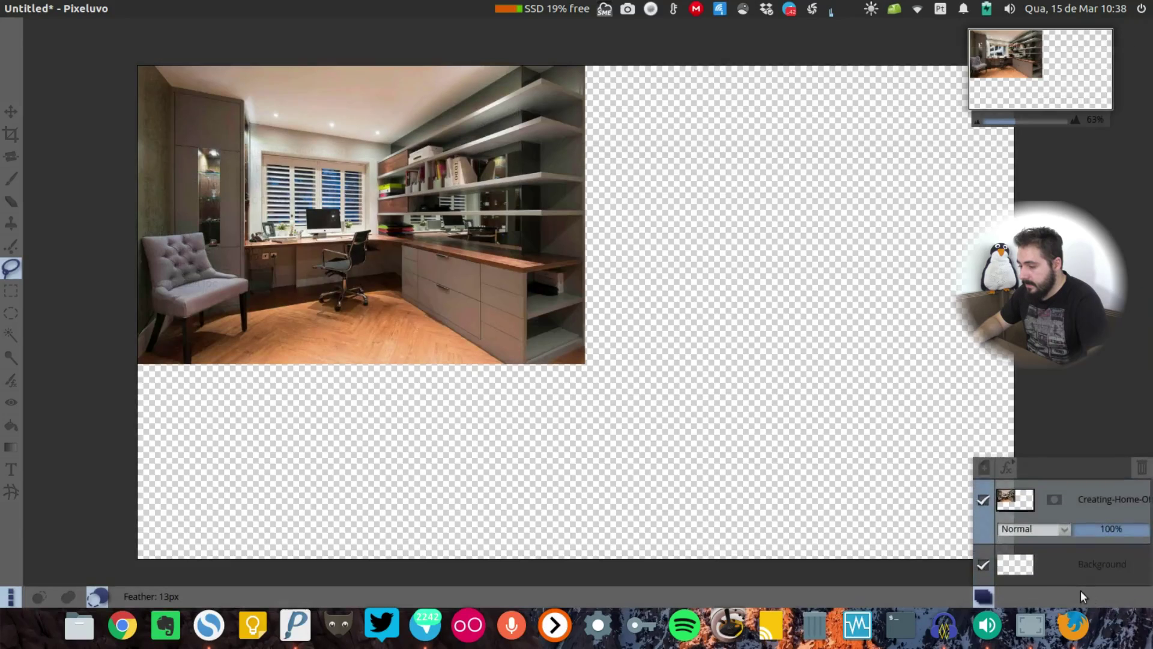
- Move the home office image to the canvas centre and crop the canvas to about 962×645 px around it
left_click(11, 111)
left_click_drag(289, 235, 507, 339)
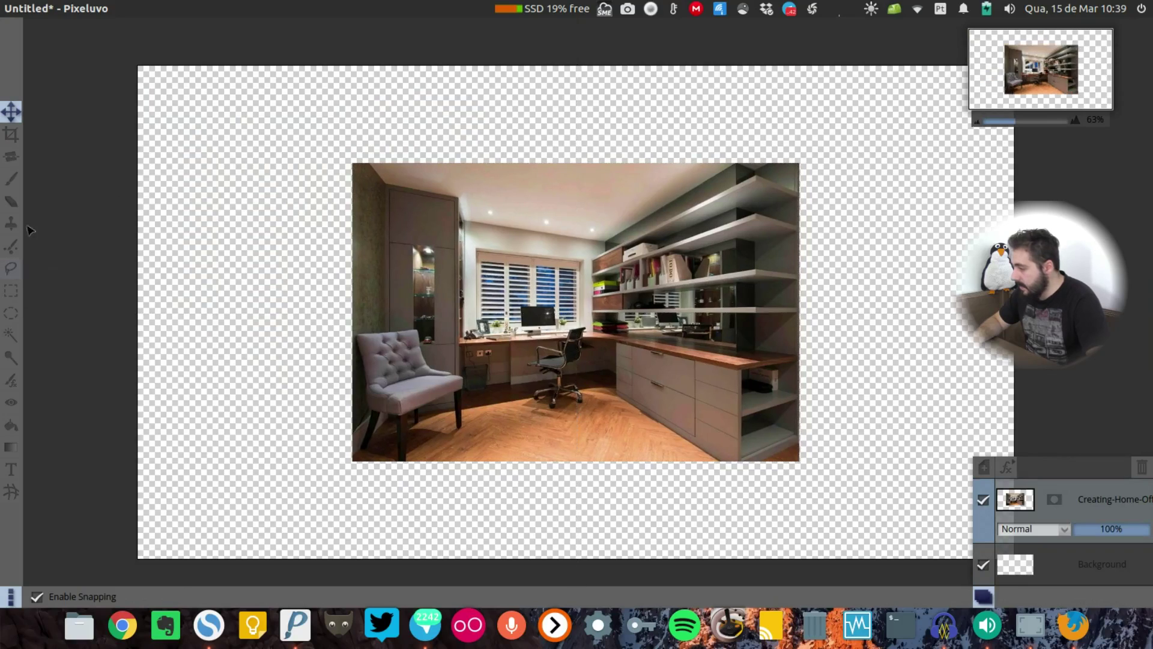
left_click(16, 134)
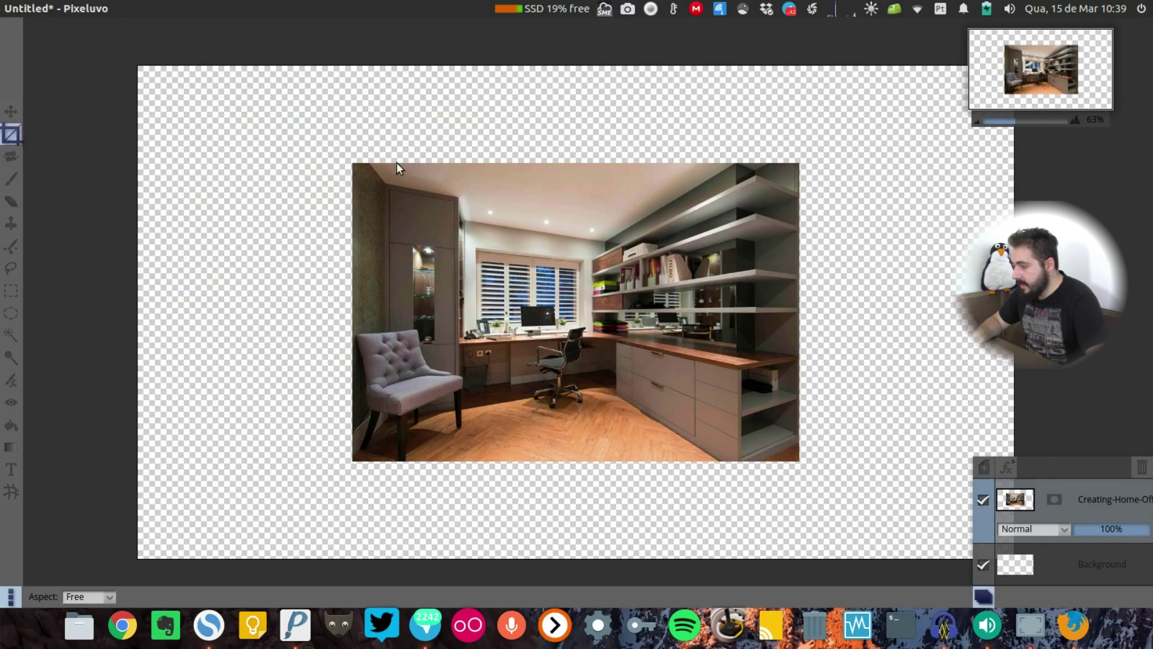
left_click_drag(358, 160, 798, 455)
left_click_drag(503, 178, 500, 182)
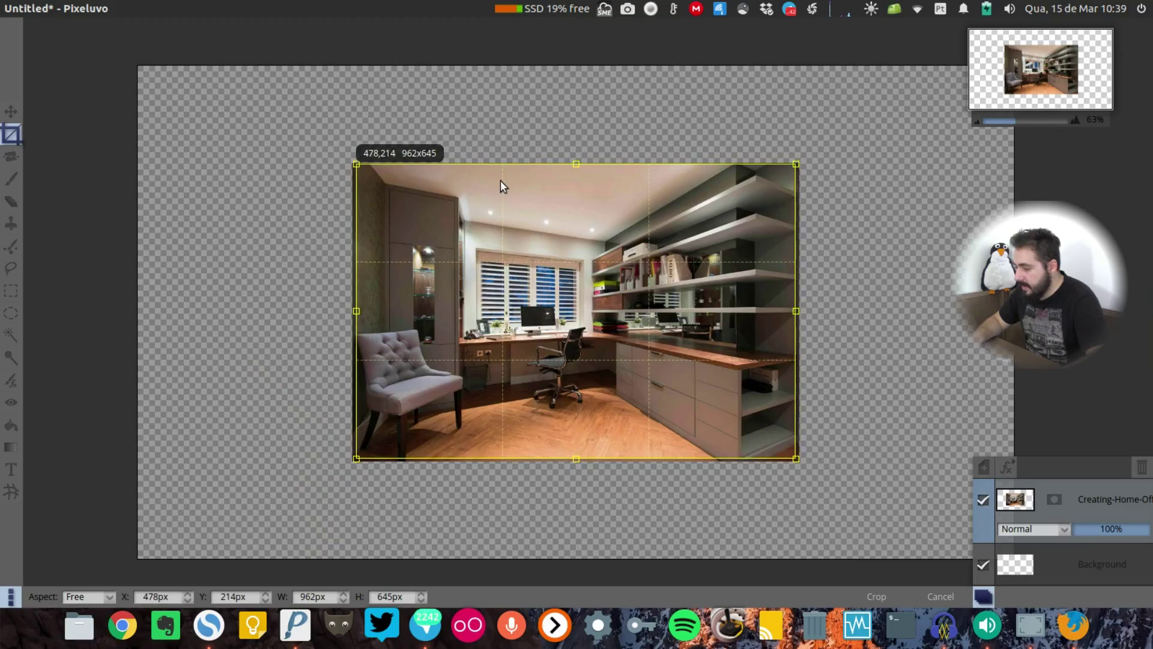
key("Return")
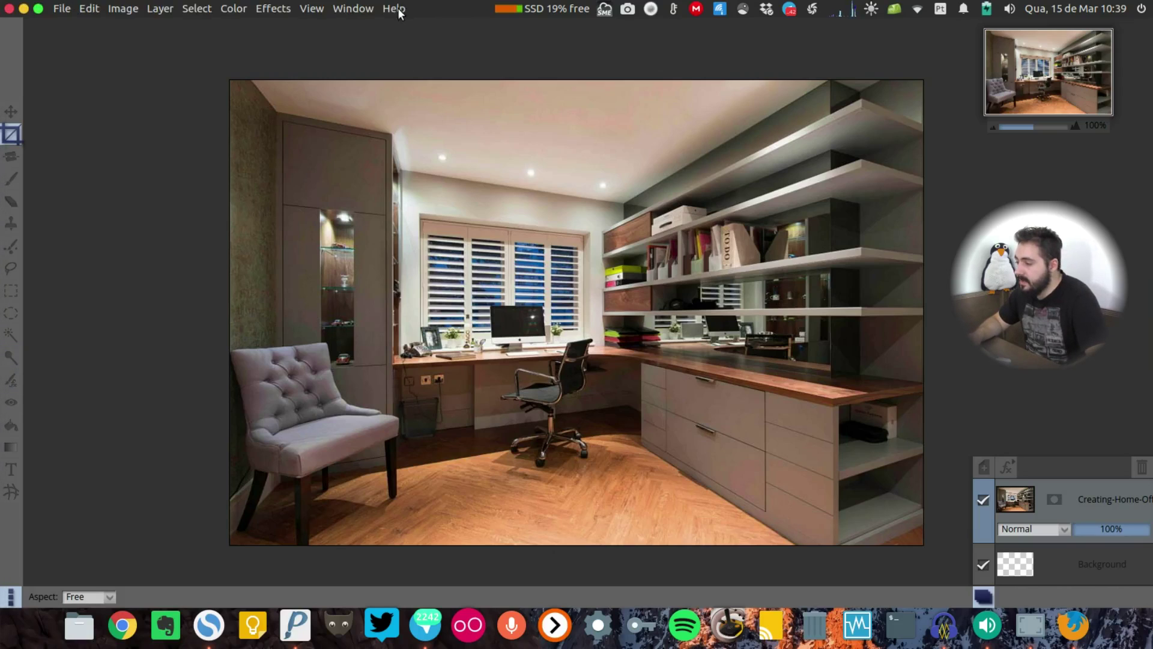
- Apply a Gaussian Blur with a slightly adjusted blur size to the home office image layer
left_click(398, 12)
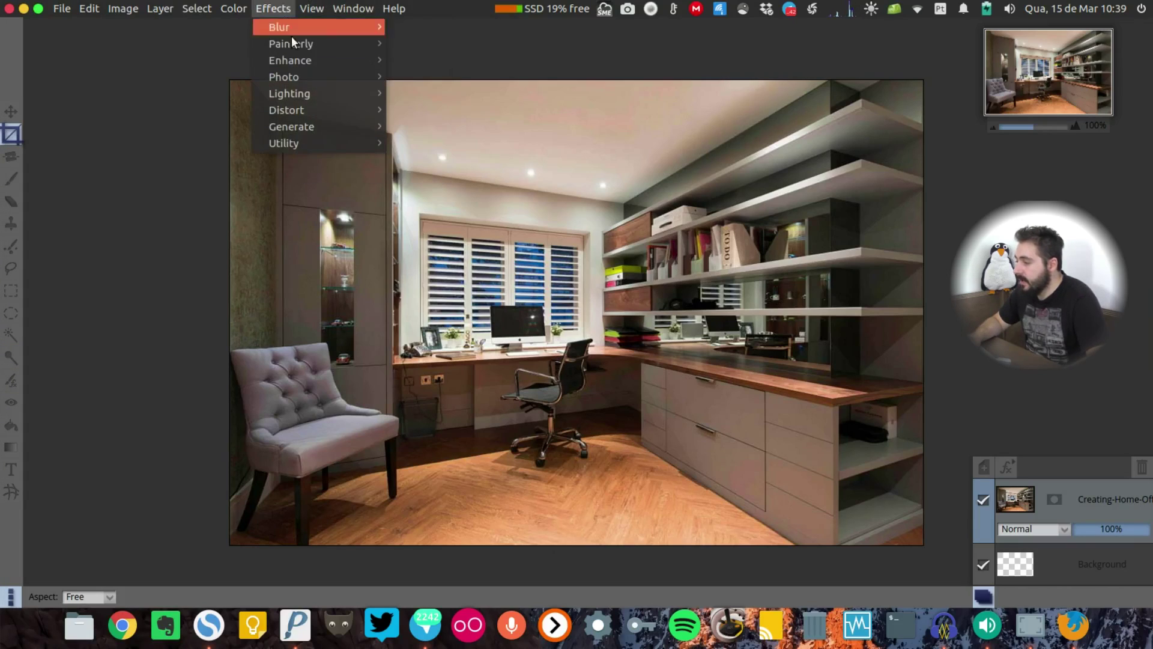
mouse_move(344, 127)
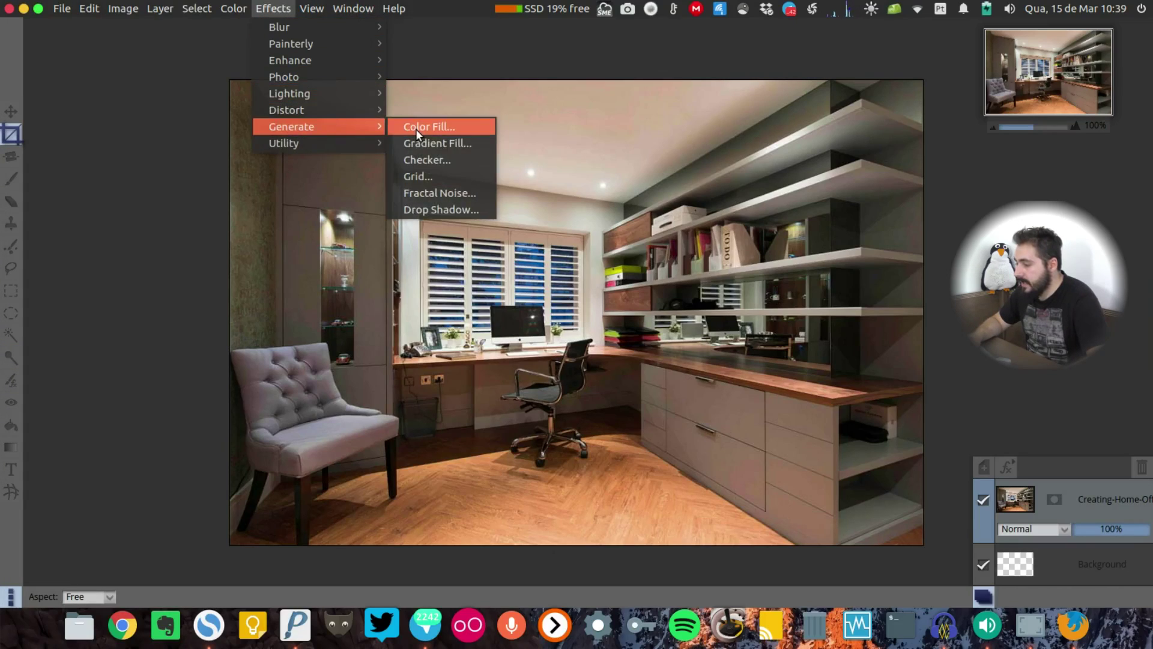
mouse_move(336, 24)
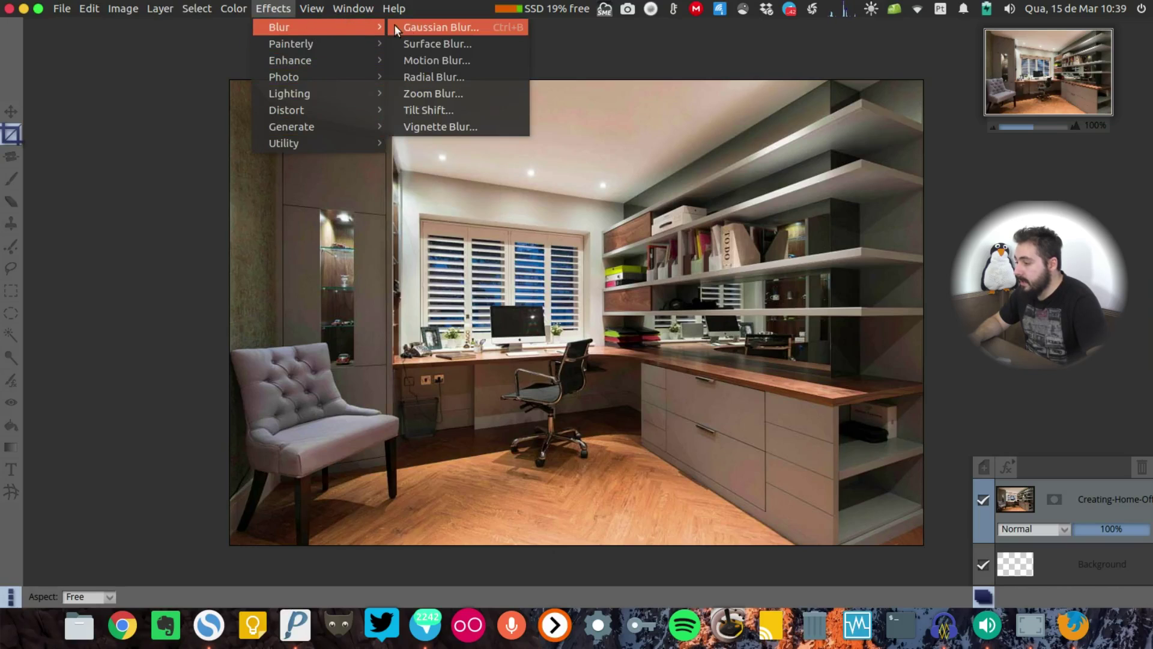
left_click(501, 29)
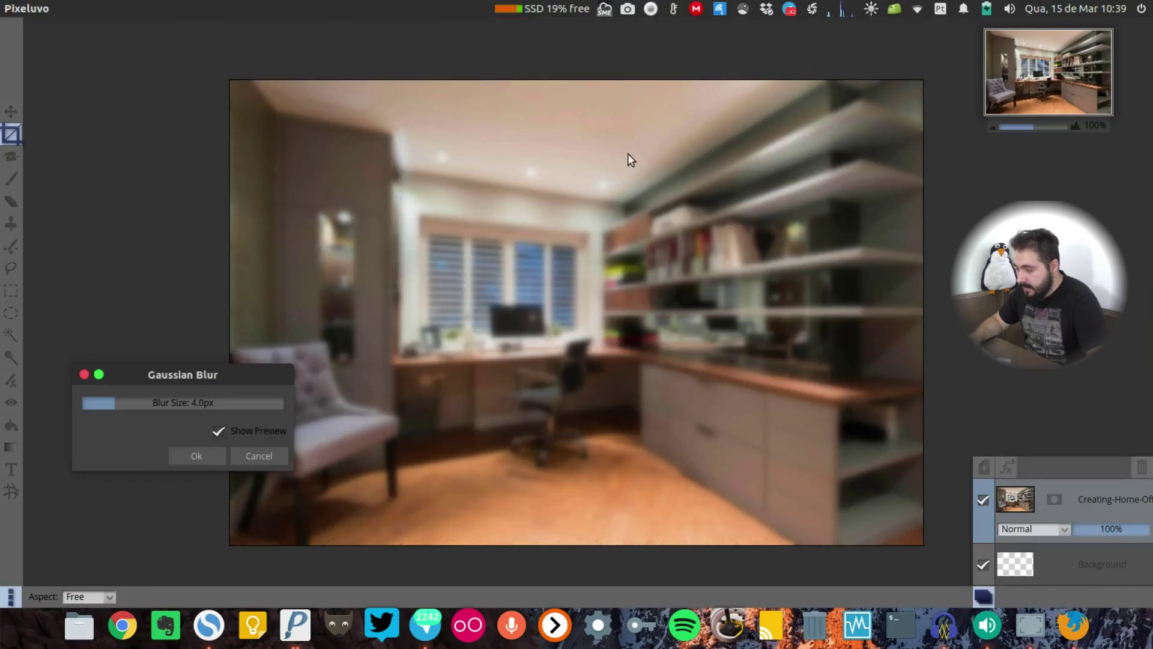
mouse_move(125, 402)
left_mouse_down()
mouse_move(171, 405)
mouse_move(78, 395)
mouse_move(109, 396)
left_mouse_up()
left_click(206, 456)
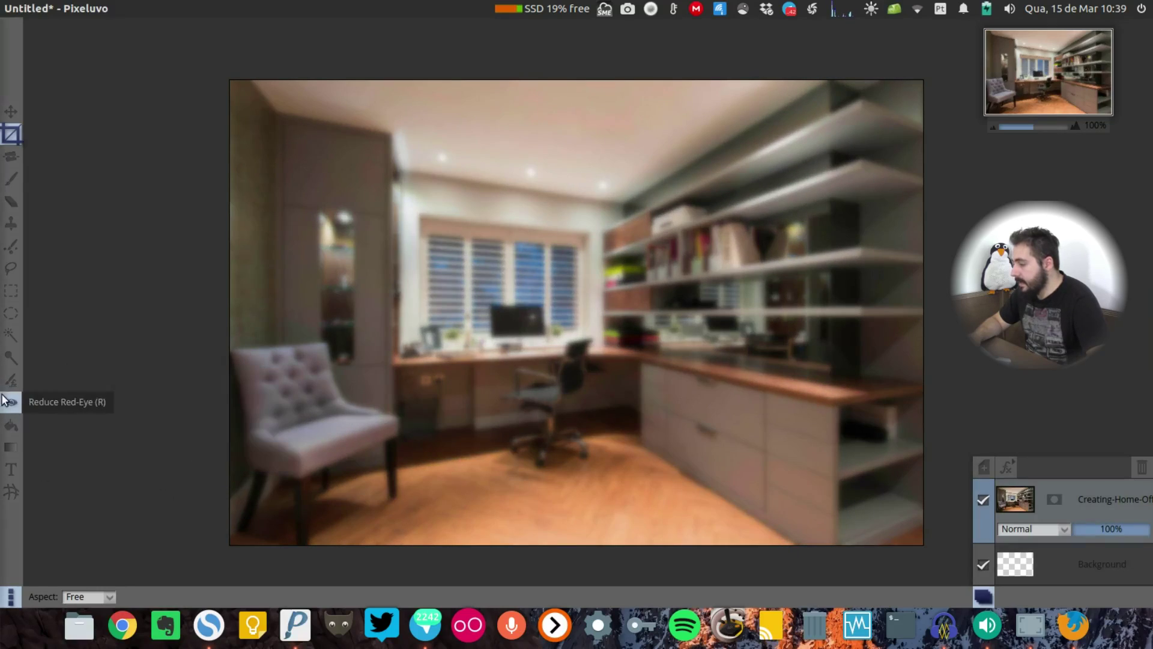
- Add the text "Home Office" in 24-size Arial over the window in the blurred image
left_click(445, 303)
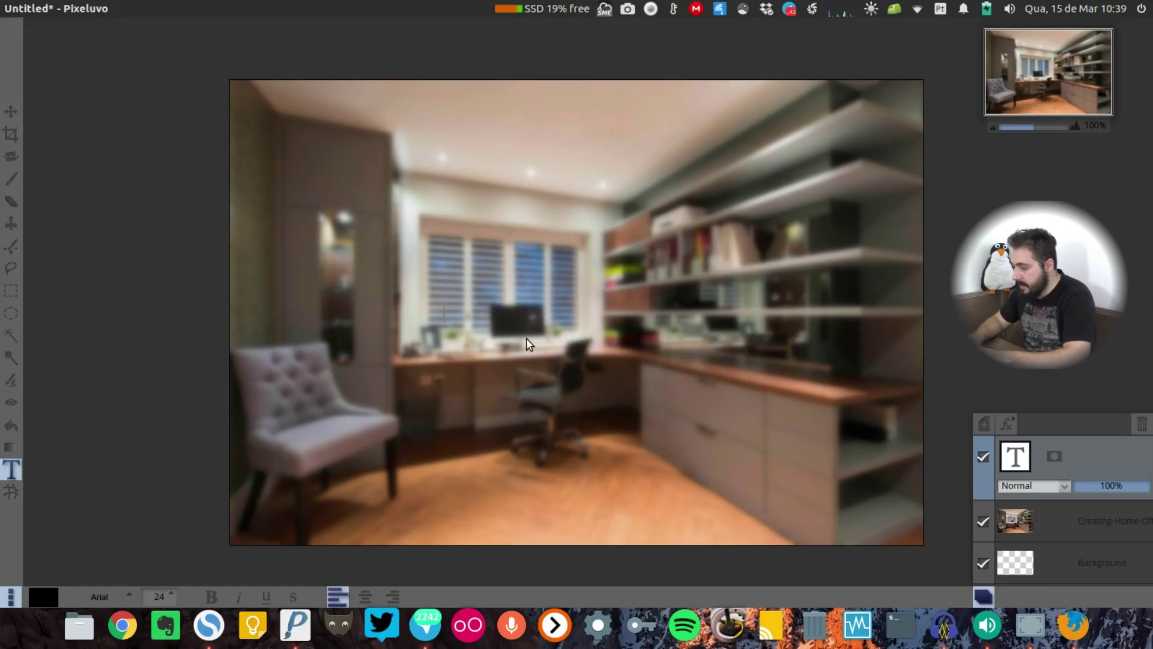
type("dioli")
key("BackSpace")
key("BackSpace")
key("BackSpace")
key("BackSpace")
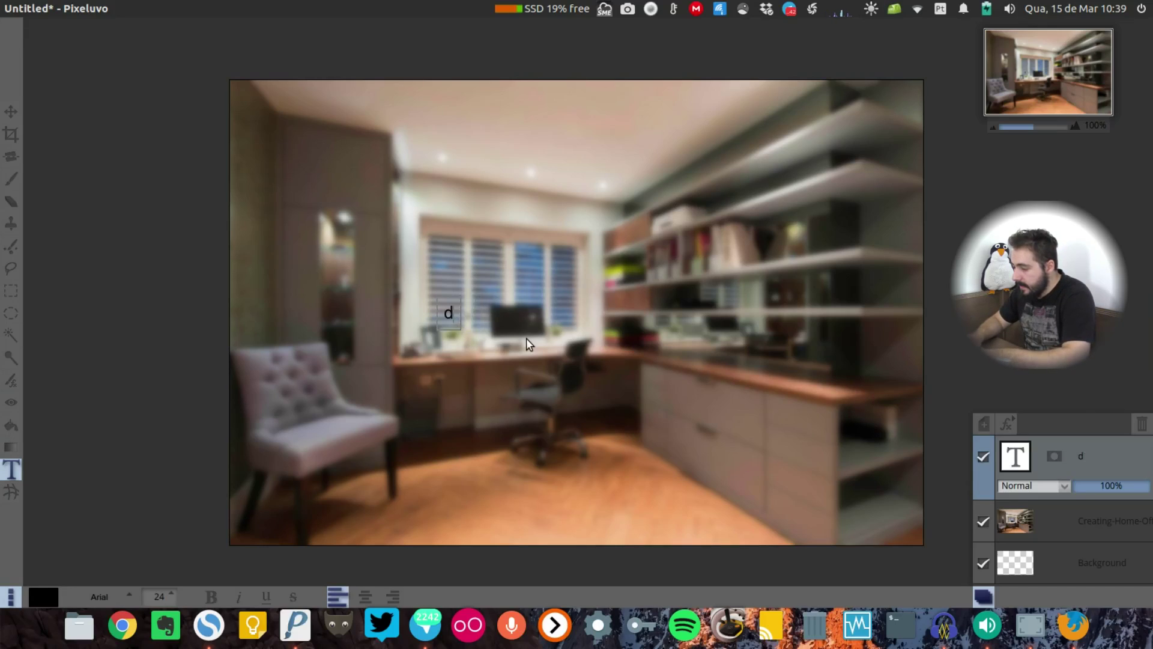
key("BackSpace")
type("G")
key("BackSpace")
type("Home ")
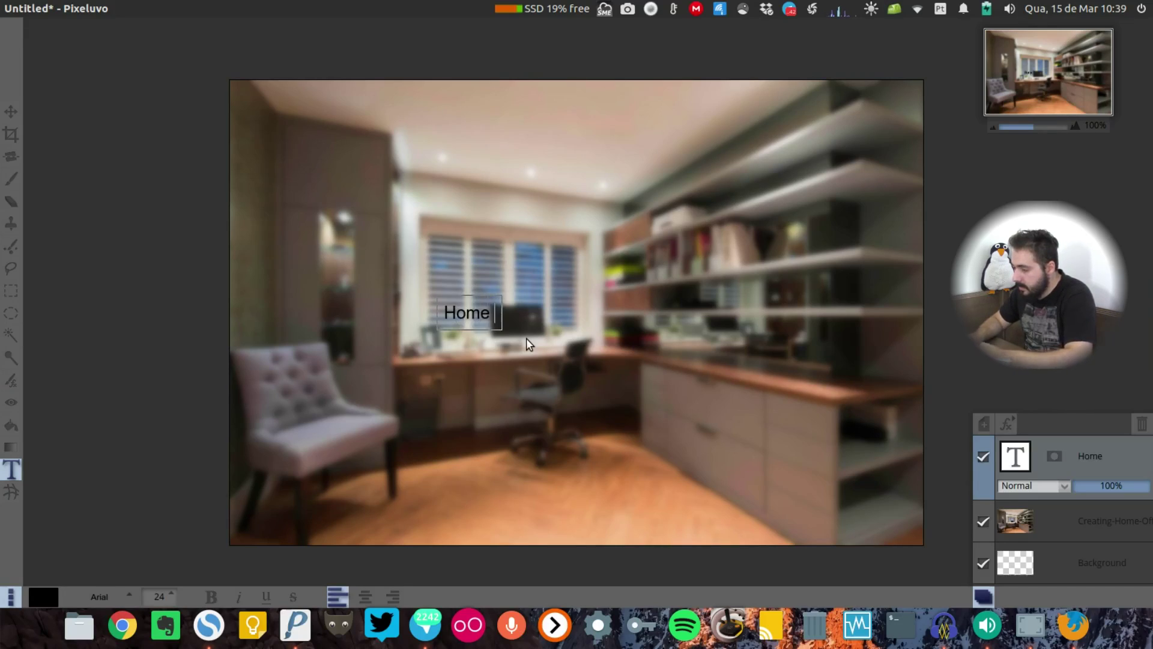
type("Office")
- Set the colour of the whole "Home Office" text to white (#ffffff)
key("ctrl+a")
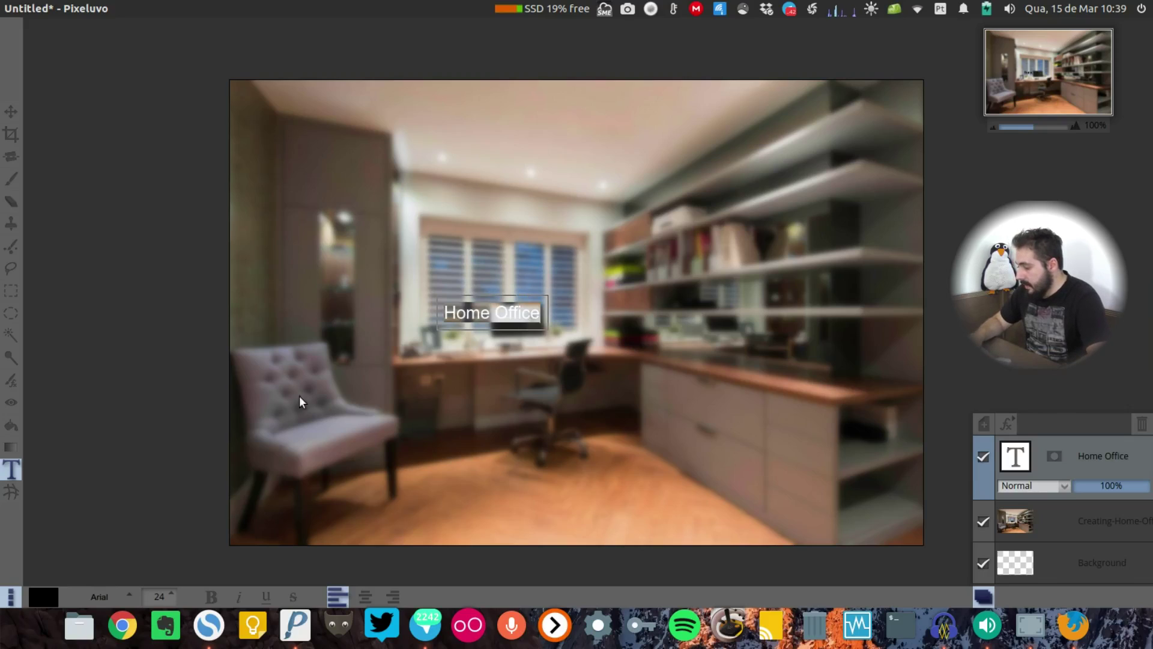
left_click(44, 590)
left_click_drag(80, 427, 79, 379)
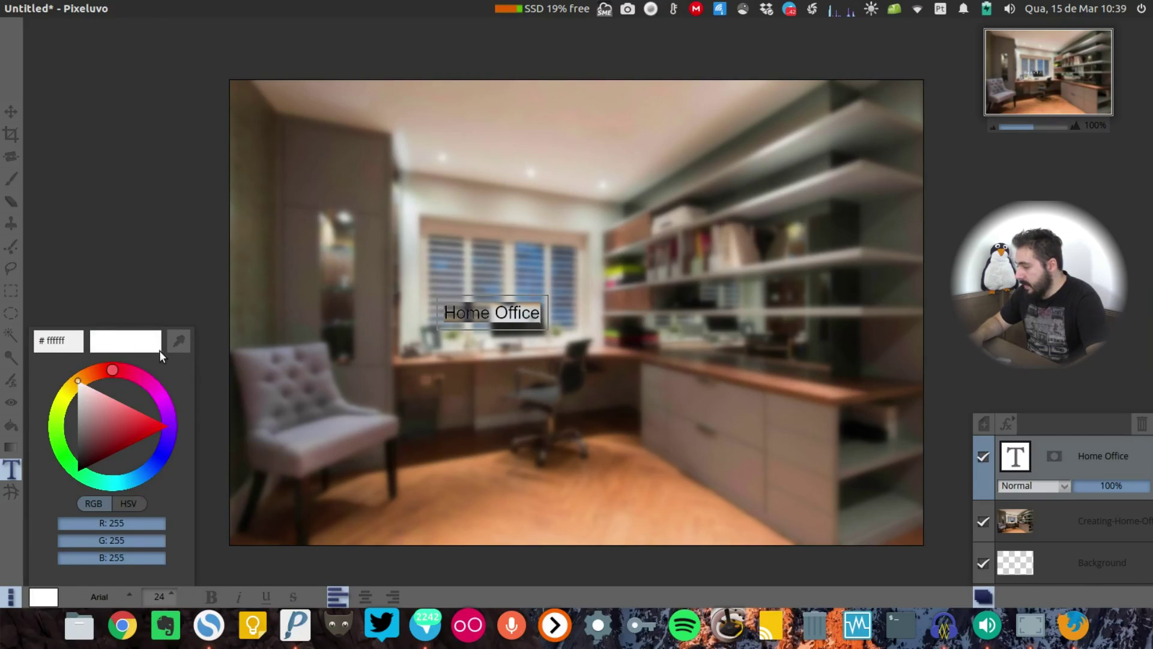
- Reset the "Home Office" text colour to white (#ffffff) and make the text bold
left_click(674, 478)
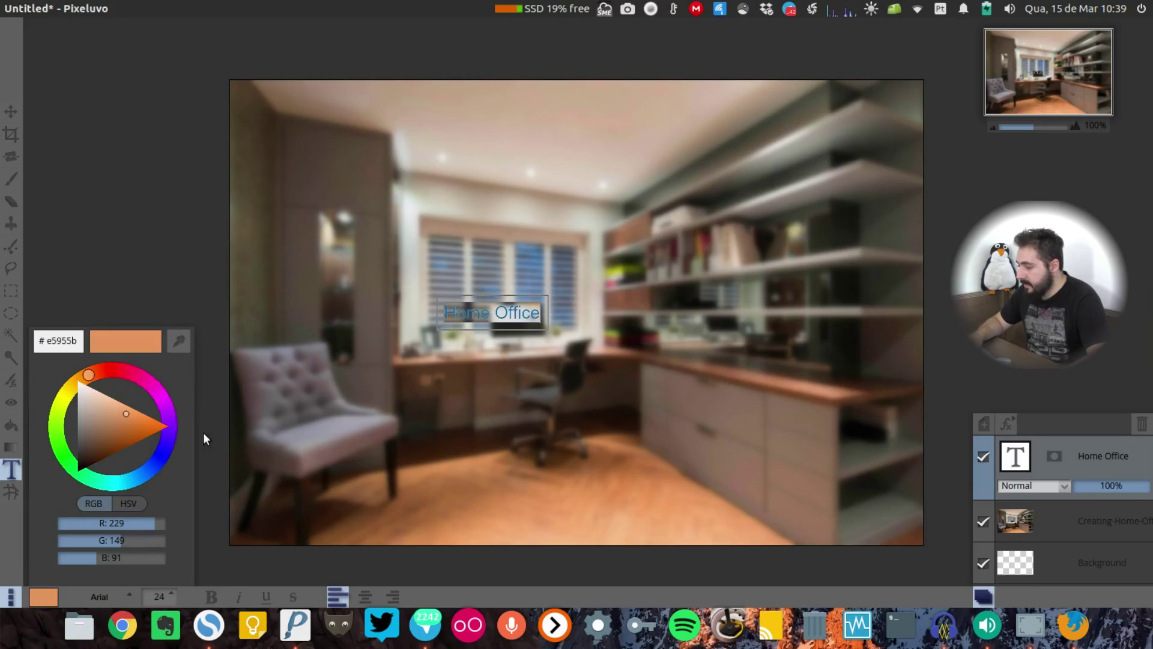
left_click_drag(106, 409, 60, 365)
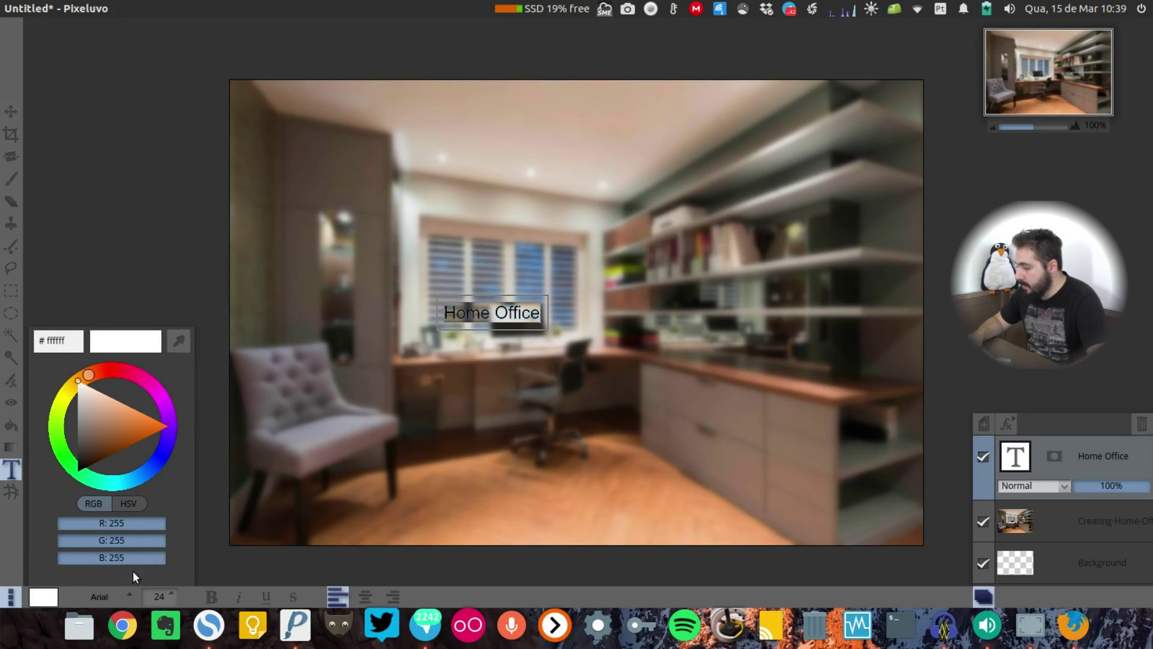
left_click(216, 598)
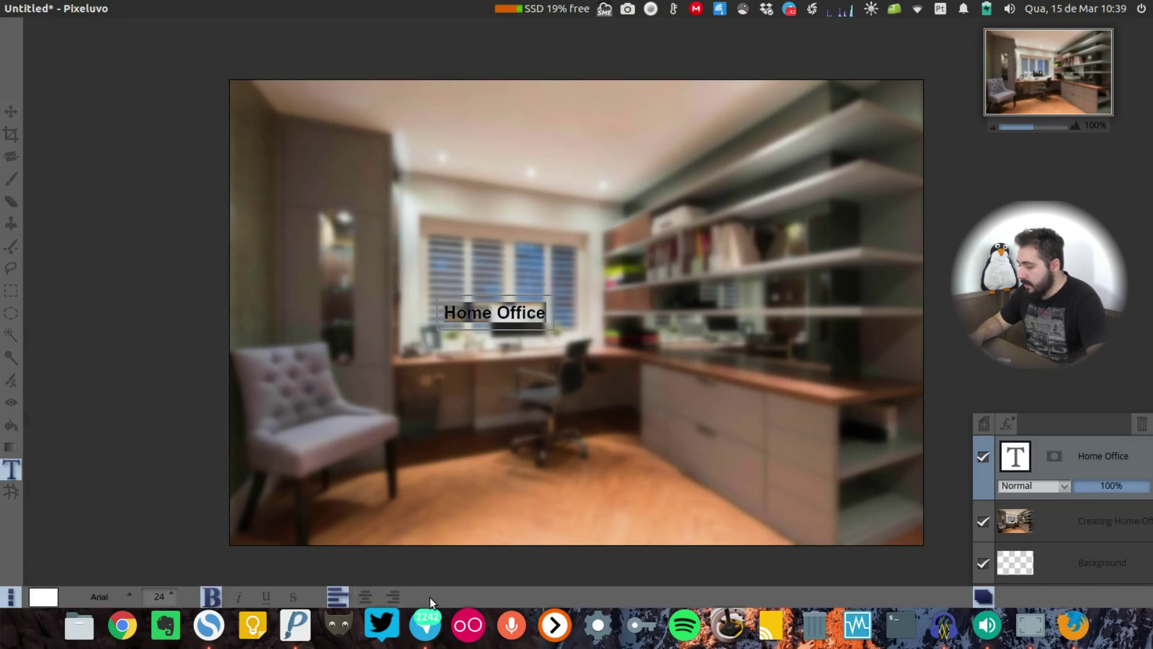
- Set the "Home Office" text to size 96 in the Impact font
left_click(171, 594)
left_click(157, 561)
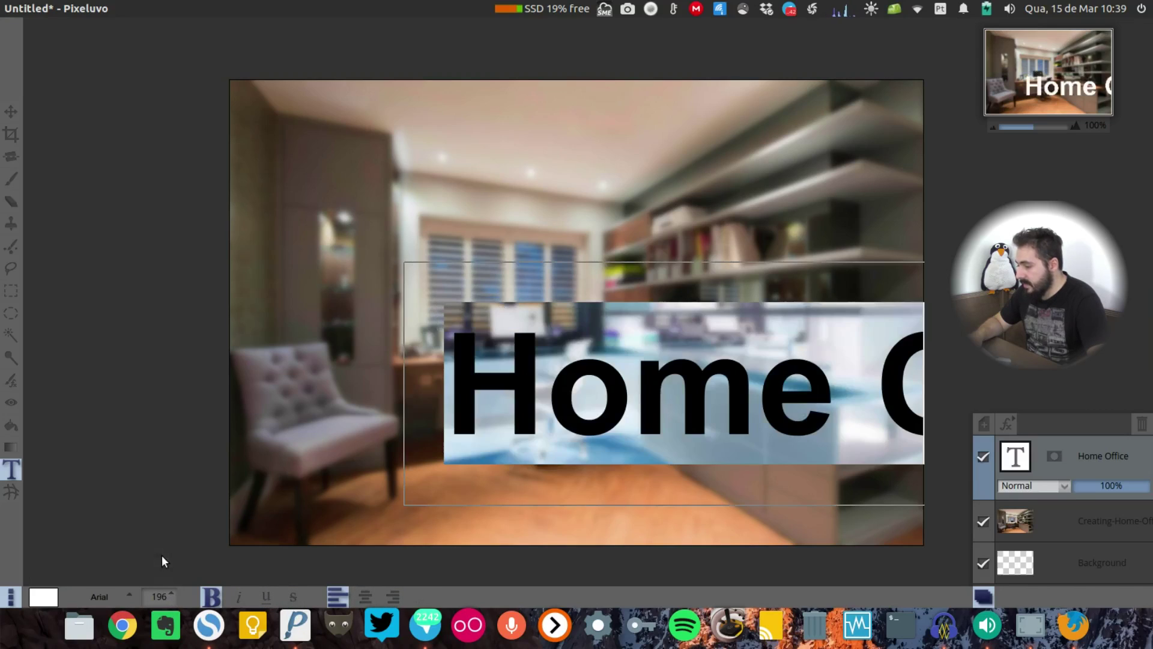
left_click(170, 594)
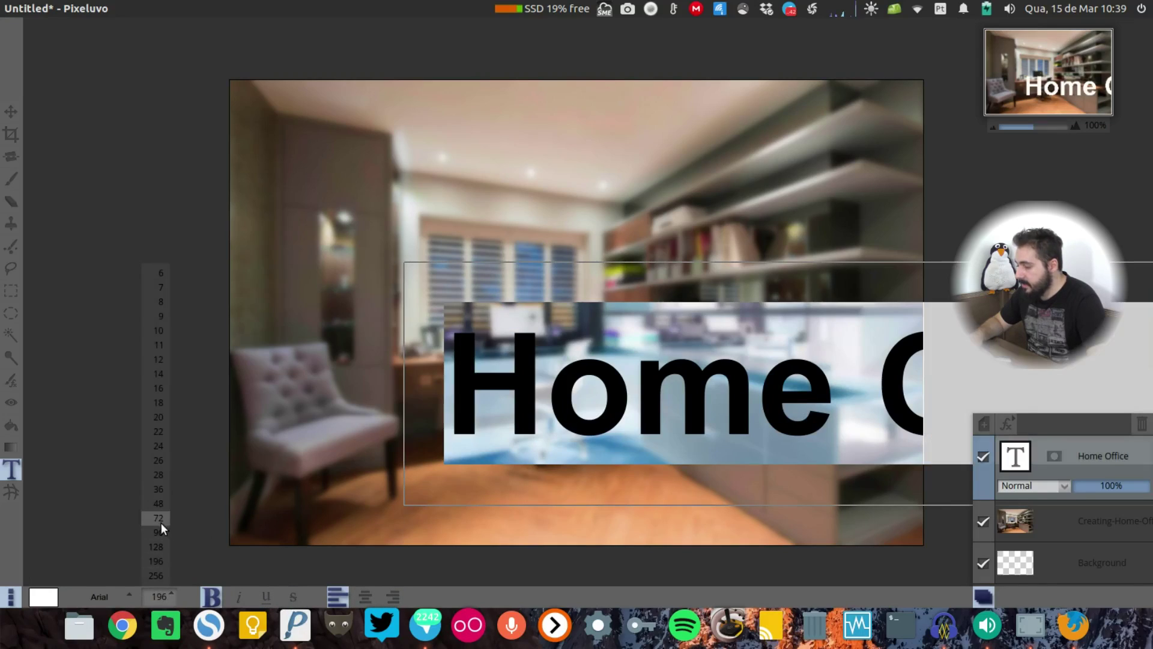
left_click(159, 529)
left_click(122, 592)
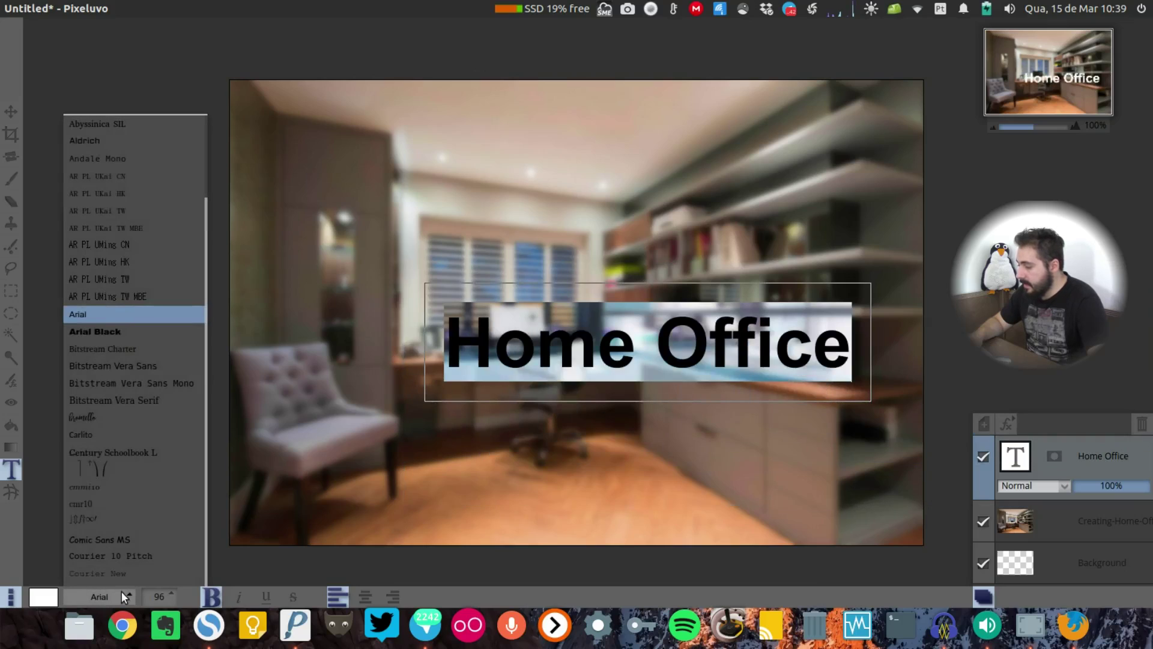
scroll(124, 397, "down", 5)
left_click(119, 429)
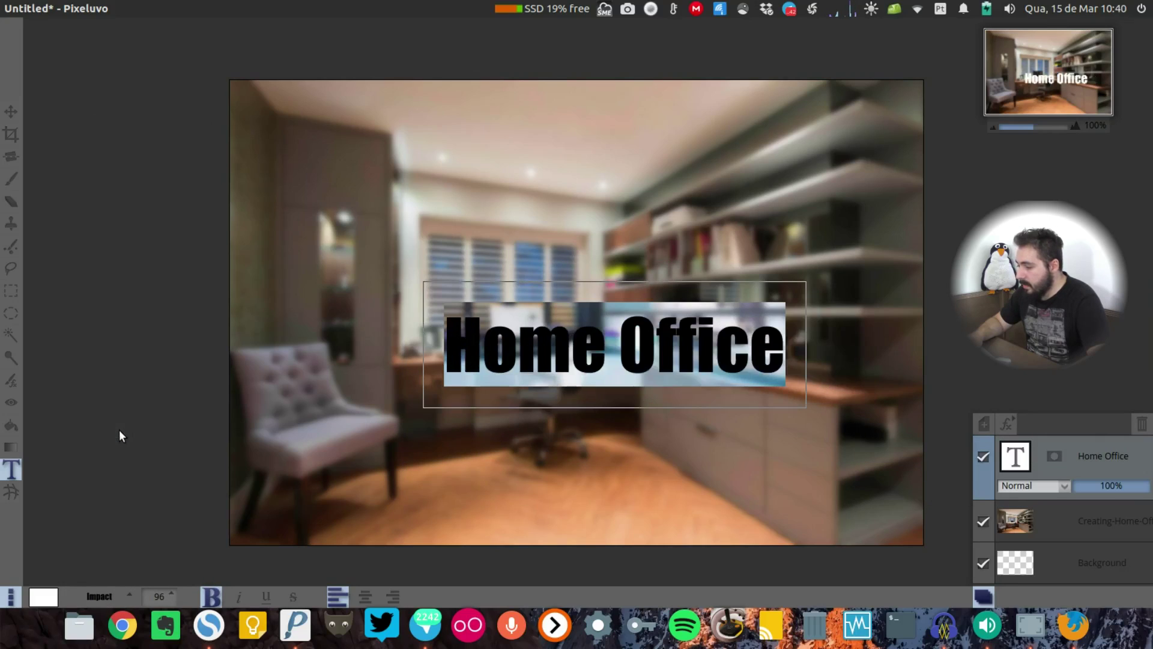
- Move the "Home Office" text up and to the left, over the centre of the blurred image
left_click(12, 112)
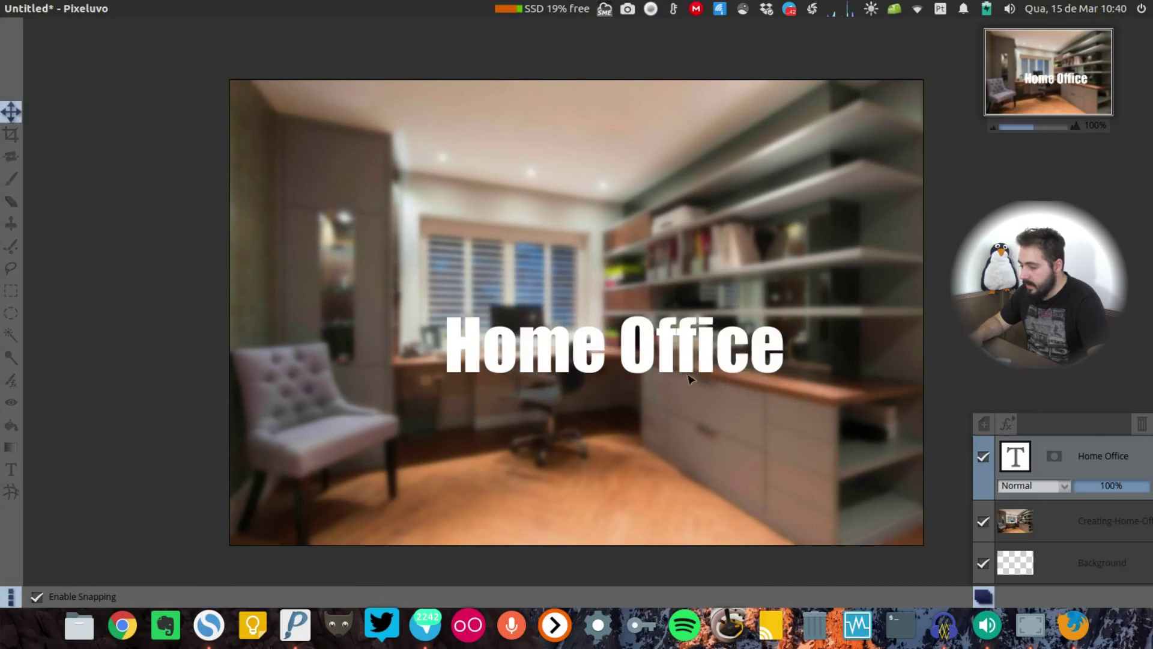
left_click_drag(690, 372, 649, 341)
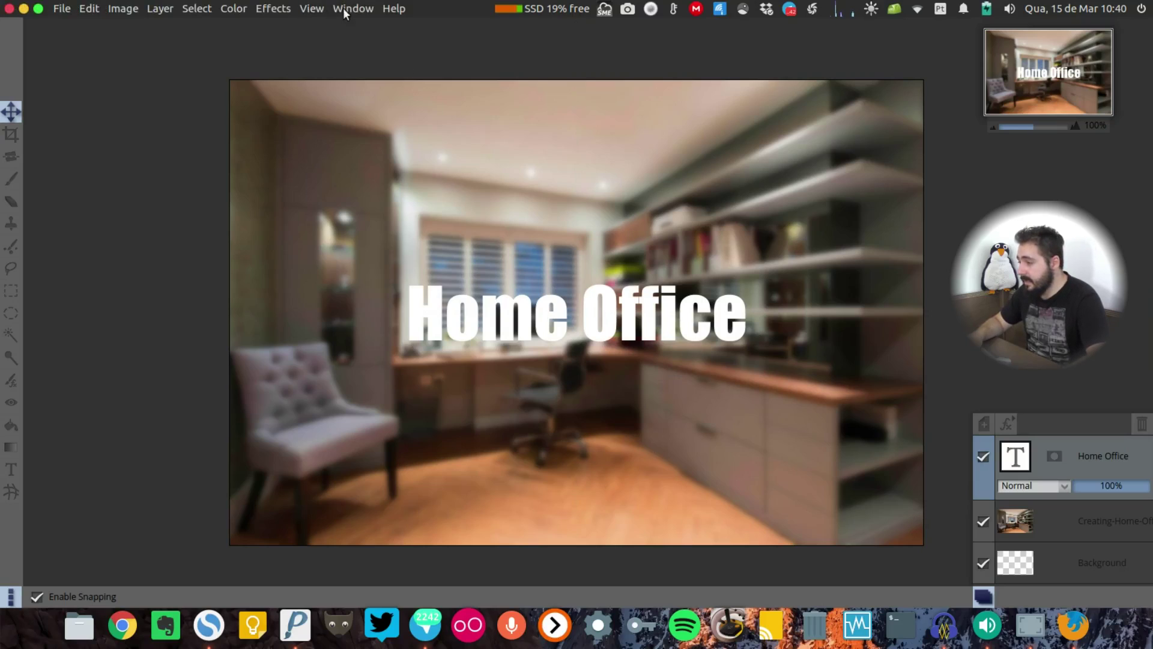
left_click(282, 9)
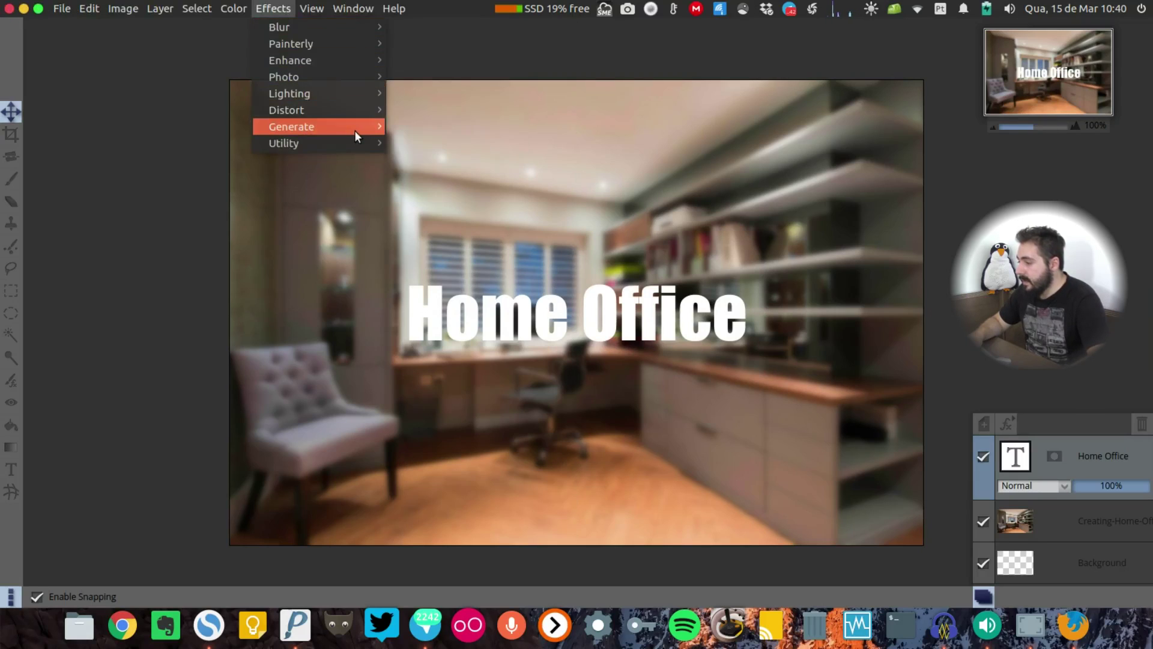
mouse_move(368, 134)
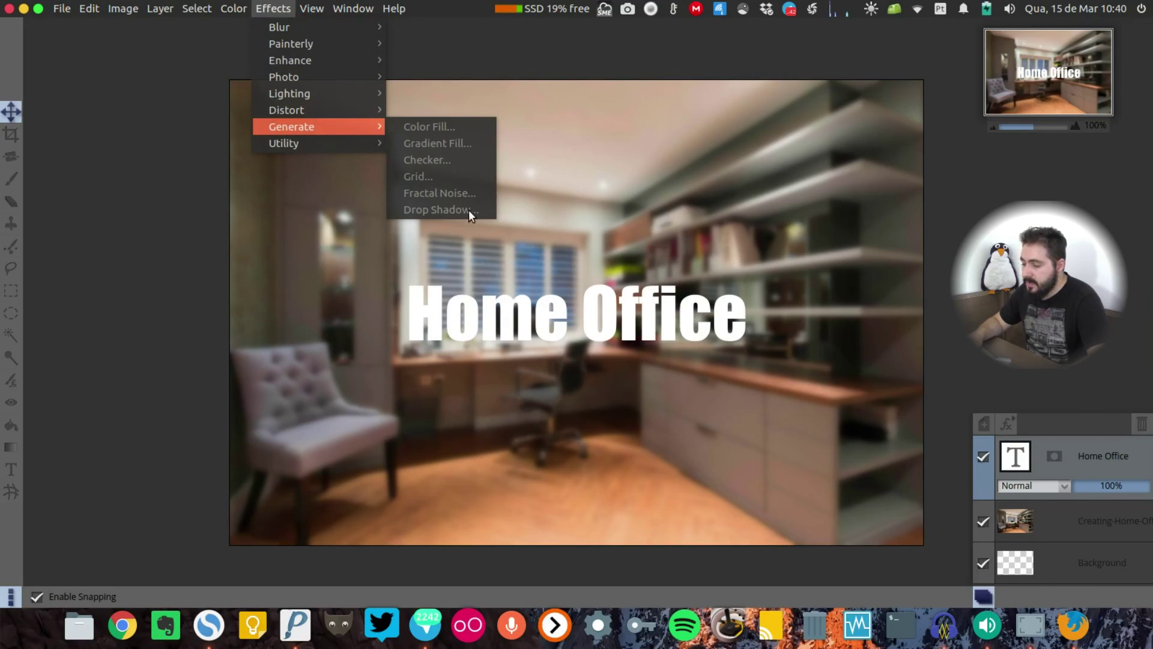
left_click(607, 346)
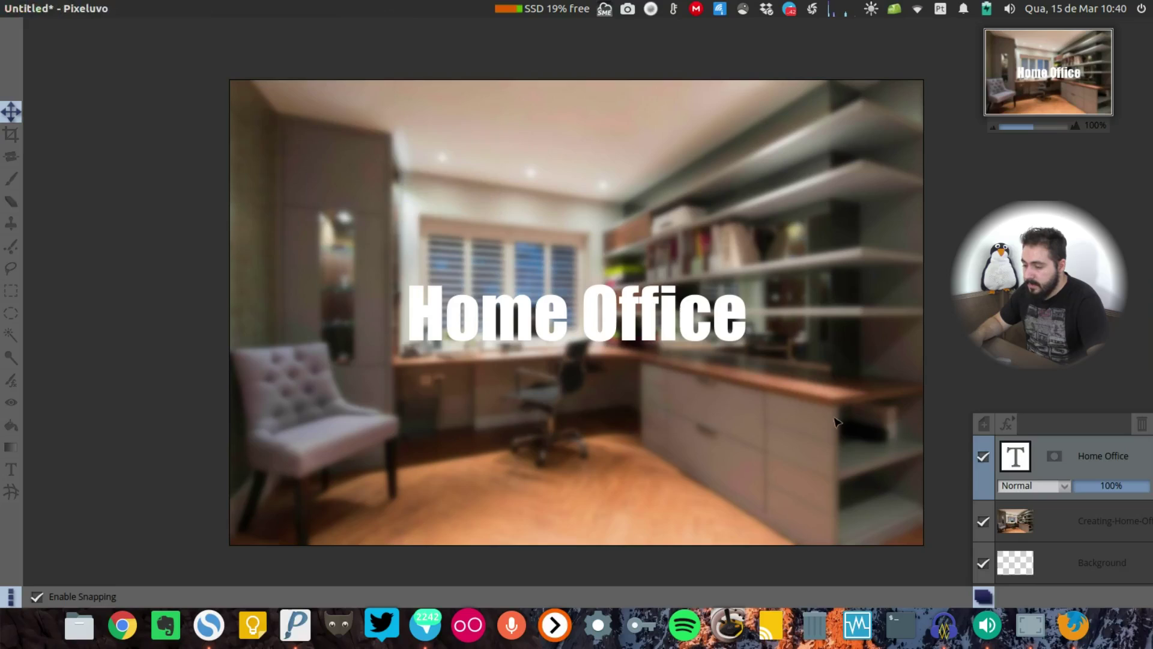
- Rasterize the "Home Office" text layer and start the Drop Shadow effect on it
right_click(1018, 461)
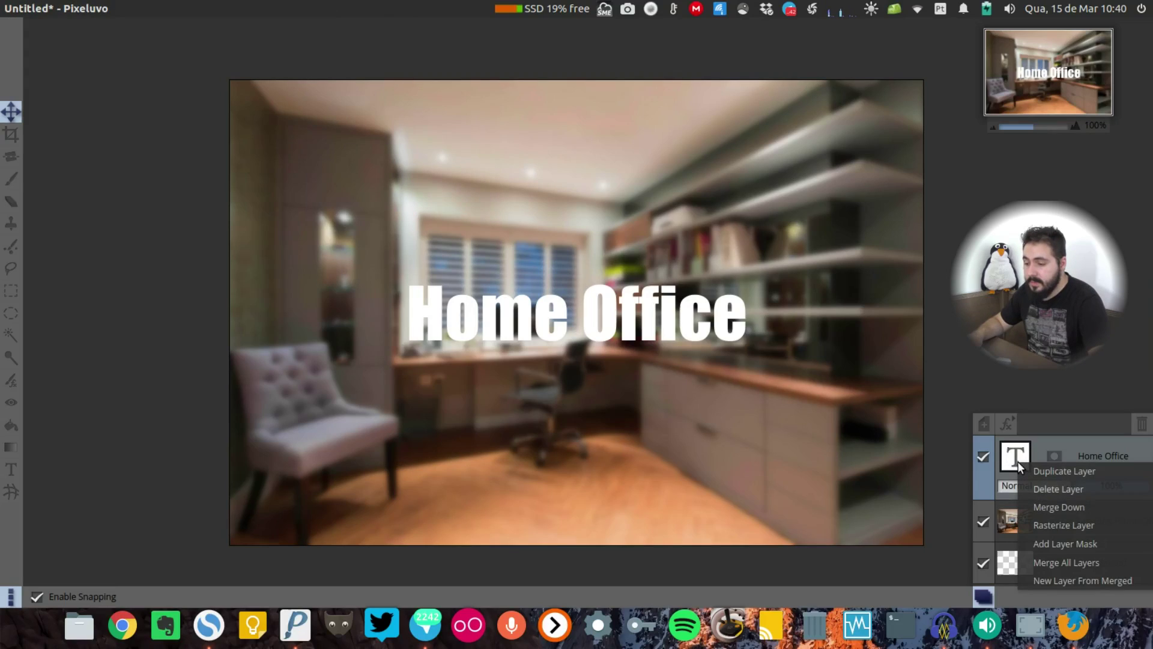
left_click(1112, 523)
left_click(276, 8)
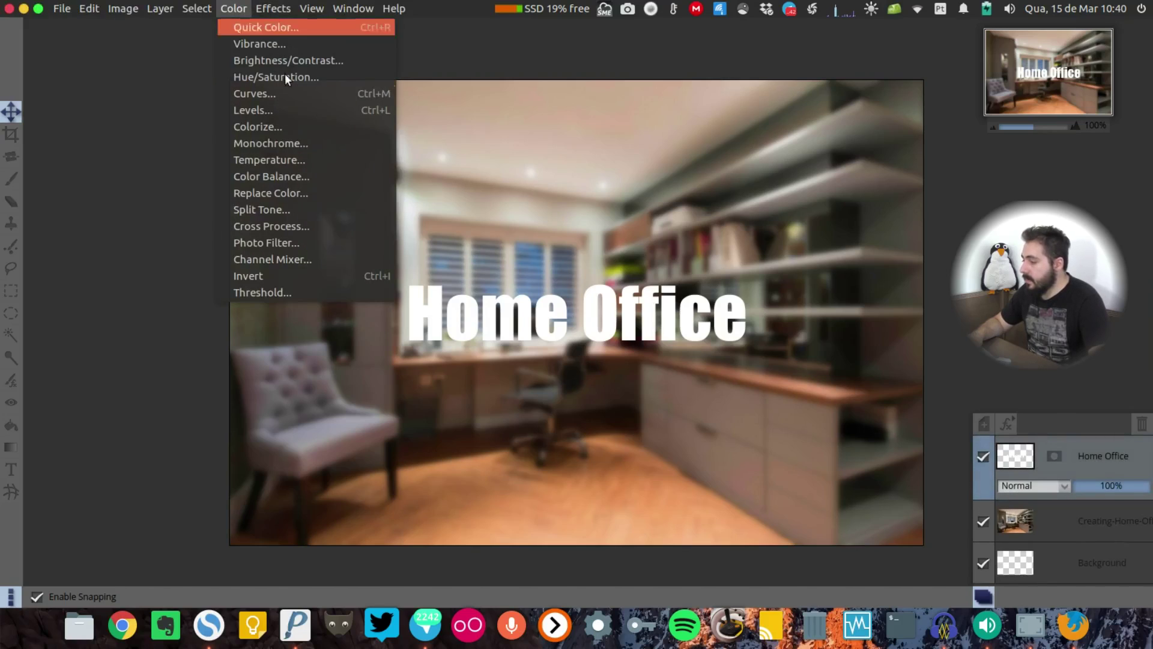
mouse_move(377, 127)
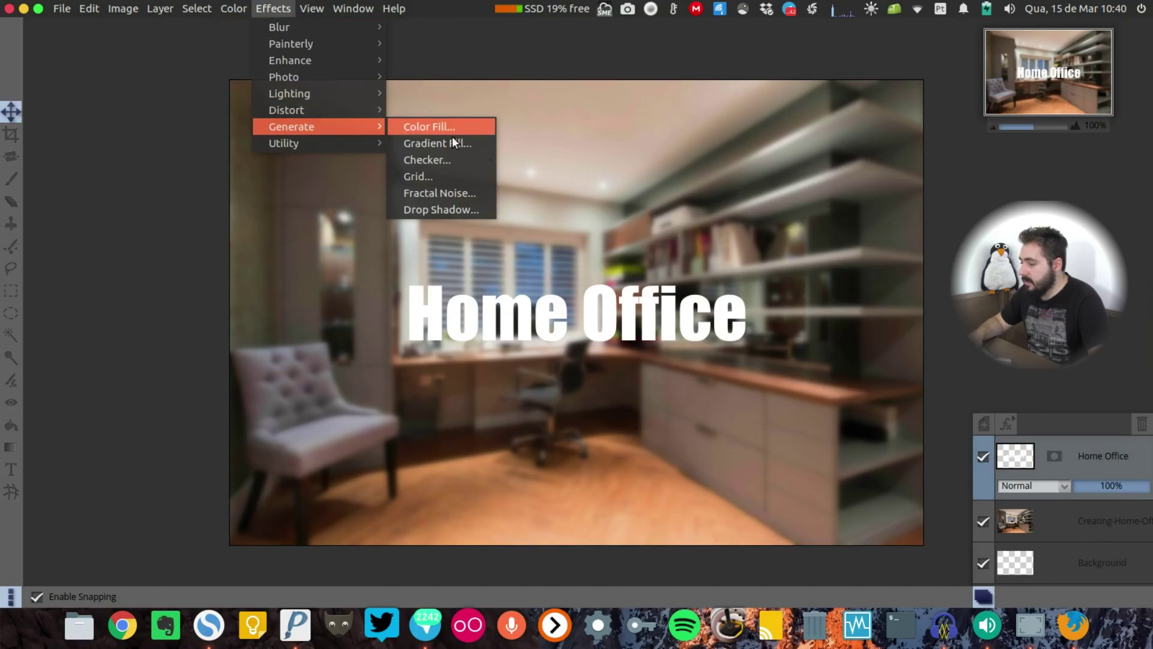
left_click(491, 204)
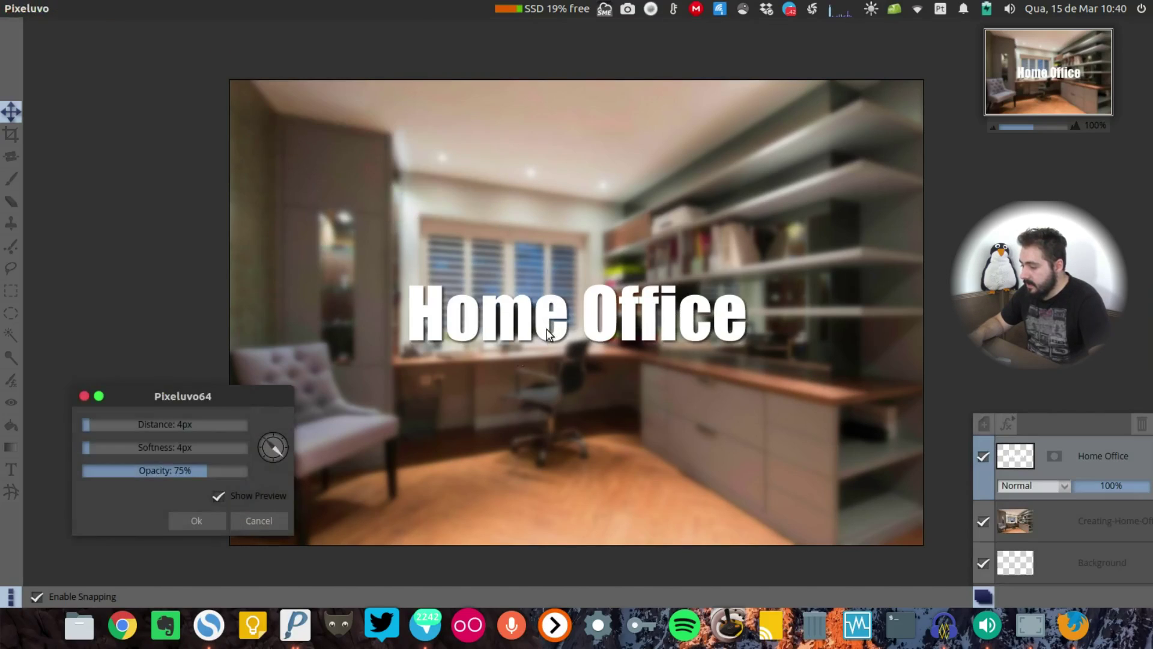
- Aim the text's drop shadow to the upper right, with distance 16 px, softness 13 px and opacity 75%
left_click_drag(197, 395, 181, 194)
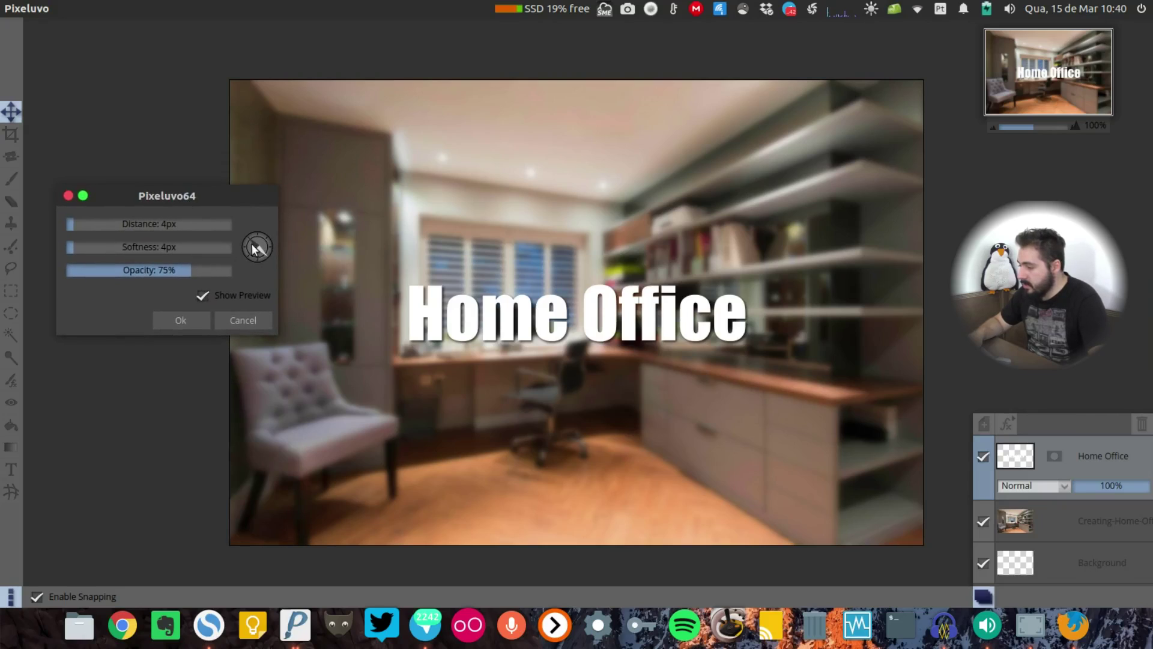
mouse_move(251, 244)
left_mouse_down()
mouse_move(270, 253)
mouse_move(264, 224)
mouse_move(276, 236)
mouse_move(266, 234)
left_mouse_up()
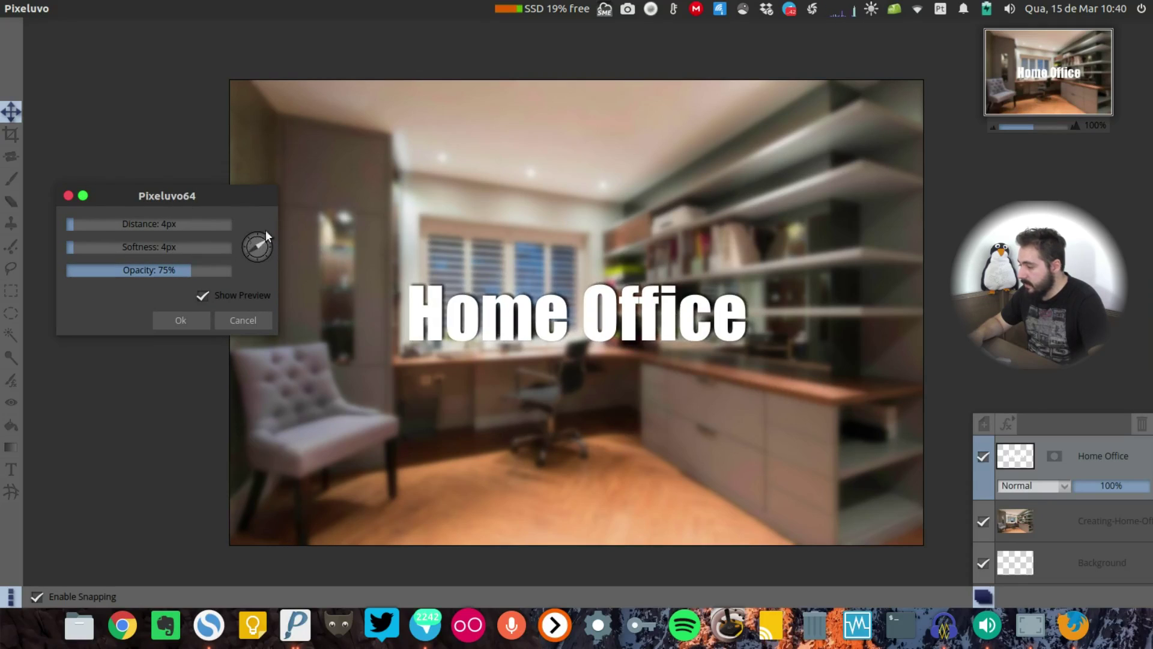
left_click_drag(191, 268, 236, 272)
left_click_drag(89, 251, 90, 224)
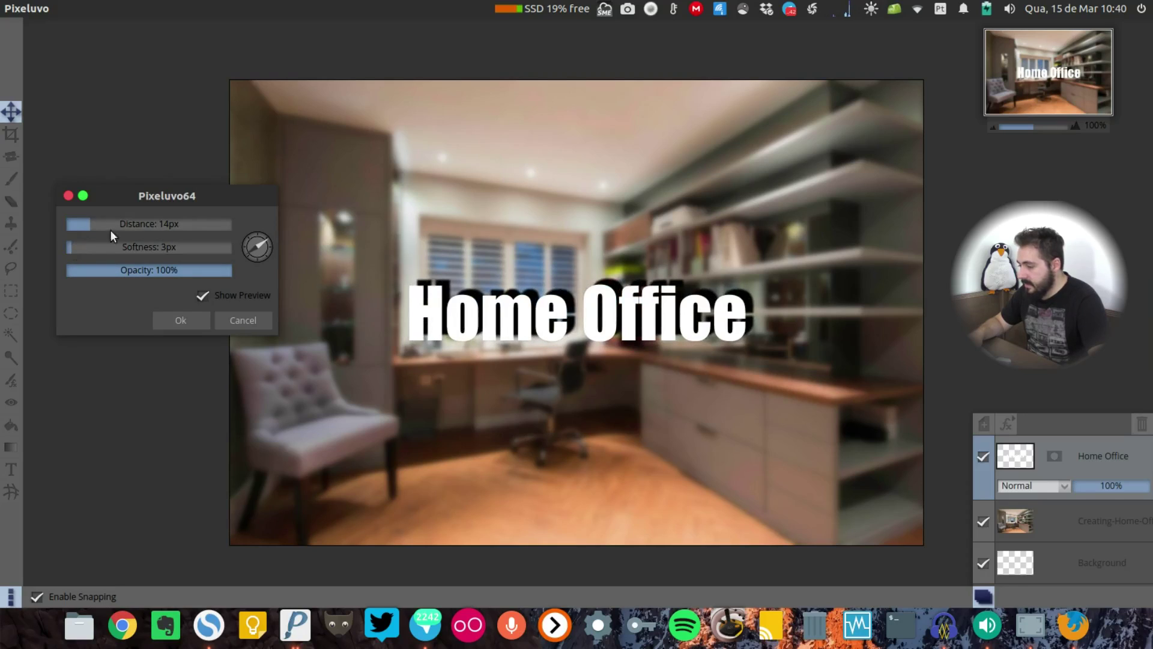
left_click_drag(250, 250, 271, 233)
left_click_drag(119, 245, 87, 246)
mouse_move(206, 275)
left_mouse_down()
mouse_move(166, 272)
mouse_move(191, 268)
left_mouse_up()
mouse_move(100, 218)
left_mouse_down()
mouse_move(90, 221)
mouse_move(261, 225)
mouse_move(78, 220)
mouse_move(102, 221)
mouse_move(92, 221)
left_mouse_up()
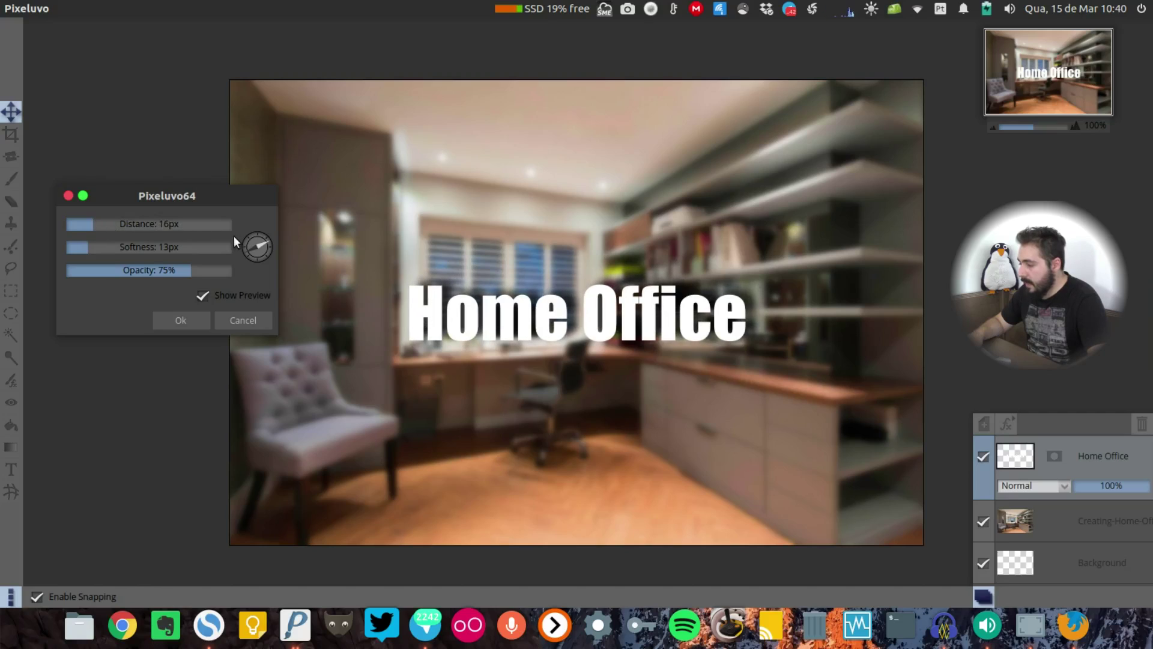
- Compare the text with and without the shadow, reduce its distance to 9 px and softness to 5 px, and apply it
mouse_move(257, 251)
left_mouse_down()
mouse_move(272, 257)
mouse_move(253, 233)
mouse_move(261, 249)
mouse_move(237, 233)
mouse_move(272, 240)
left_mouse_up()
left_click(201, 295)
left_click(203, 294)
left_click_drag(113, 224, 74, 239)
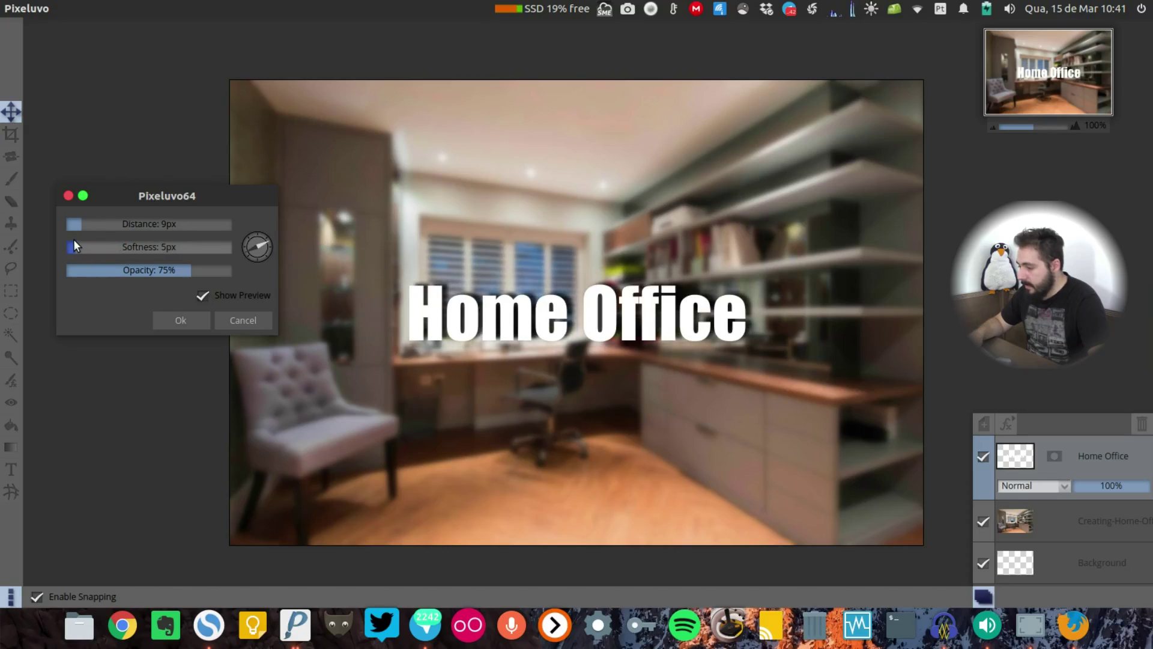
left_click(204, 324)
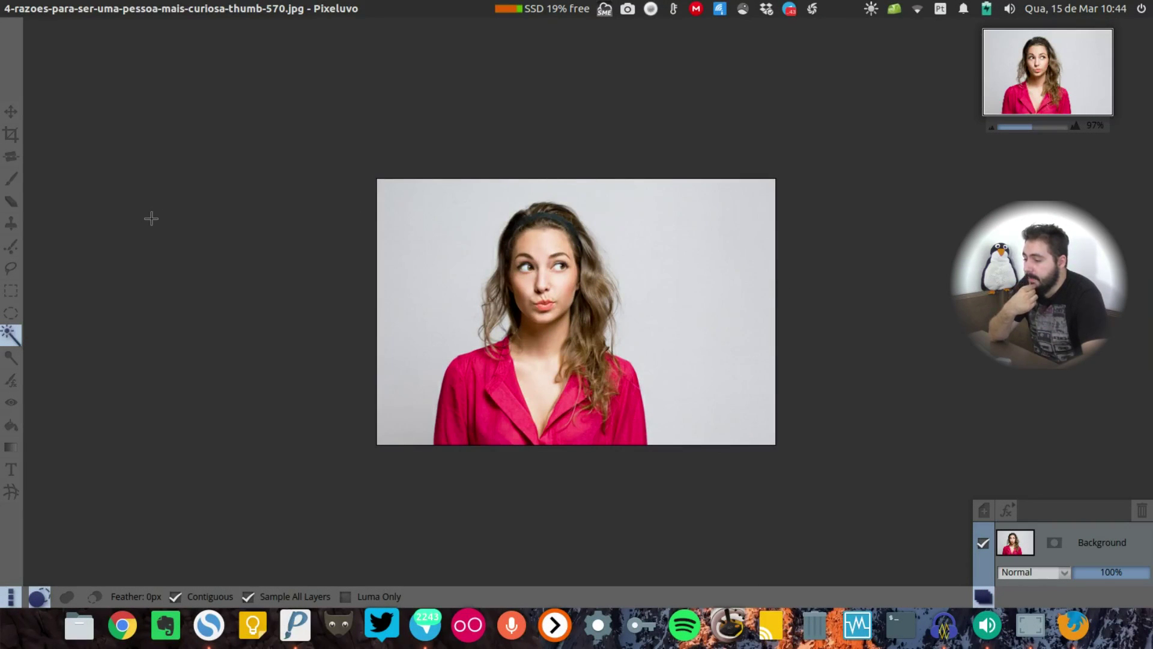
- Apply the red-eye correction tool to the woman's eye on the left side of her face
left_click(12, 403)
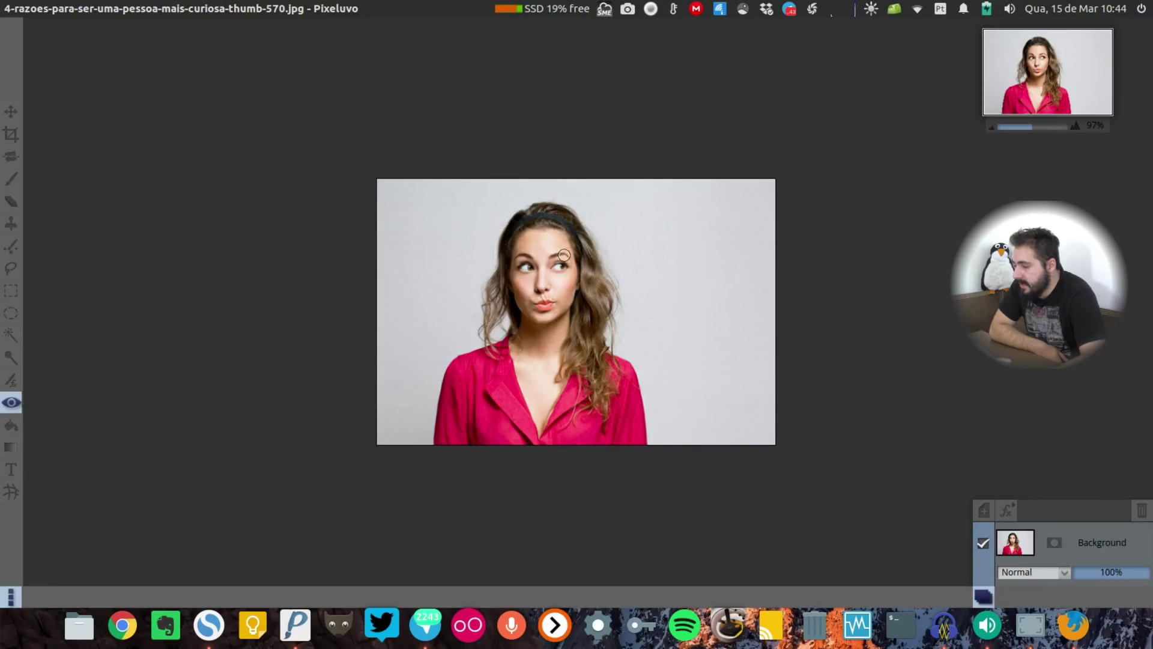
left_click(531, 267)
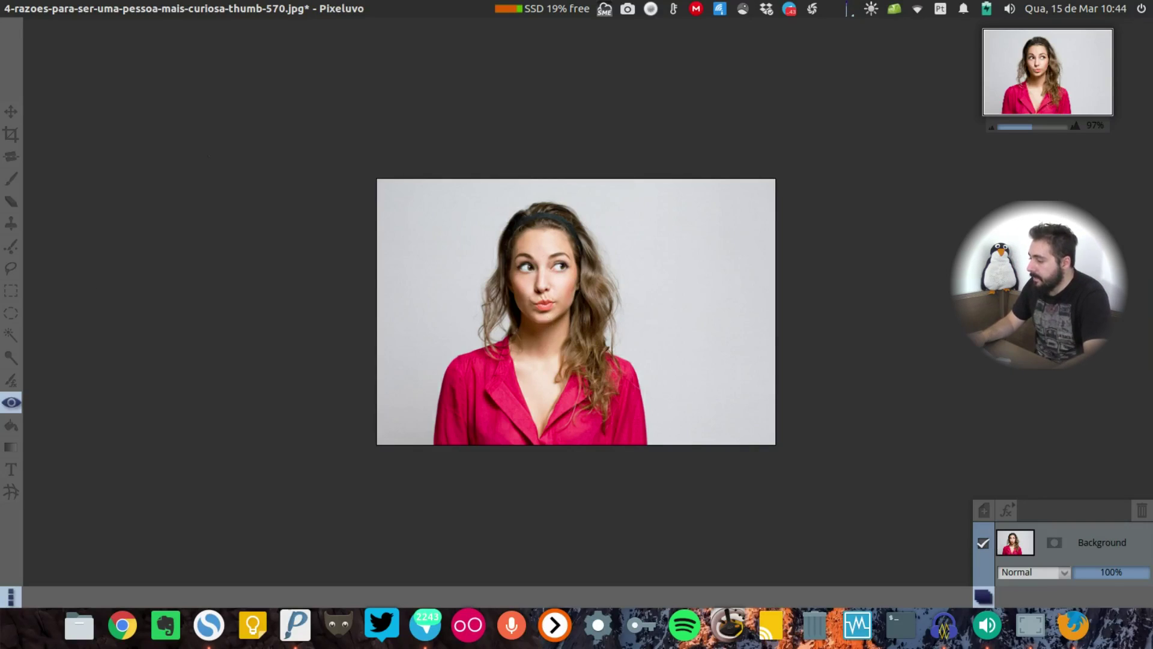
- Select the grey background around the woman with the Magic Wand, raising the tolerance until the selection reaches into her hair edges
left_click(12, 335)
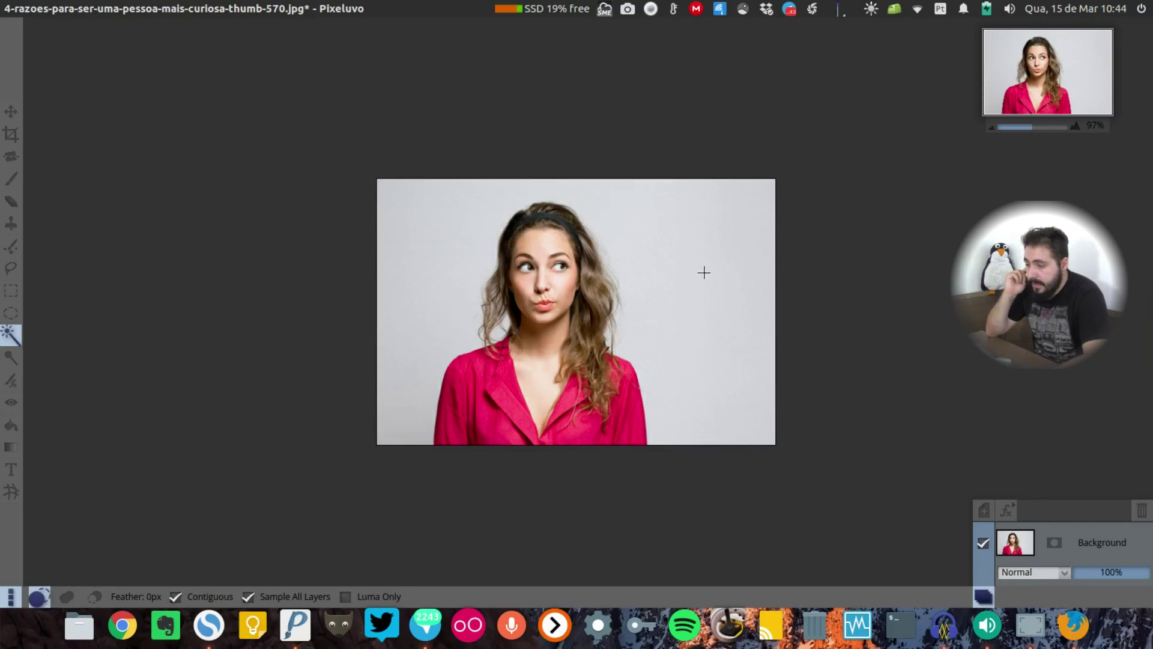
left_click_drag(693, 272, 738, 329)
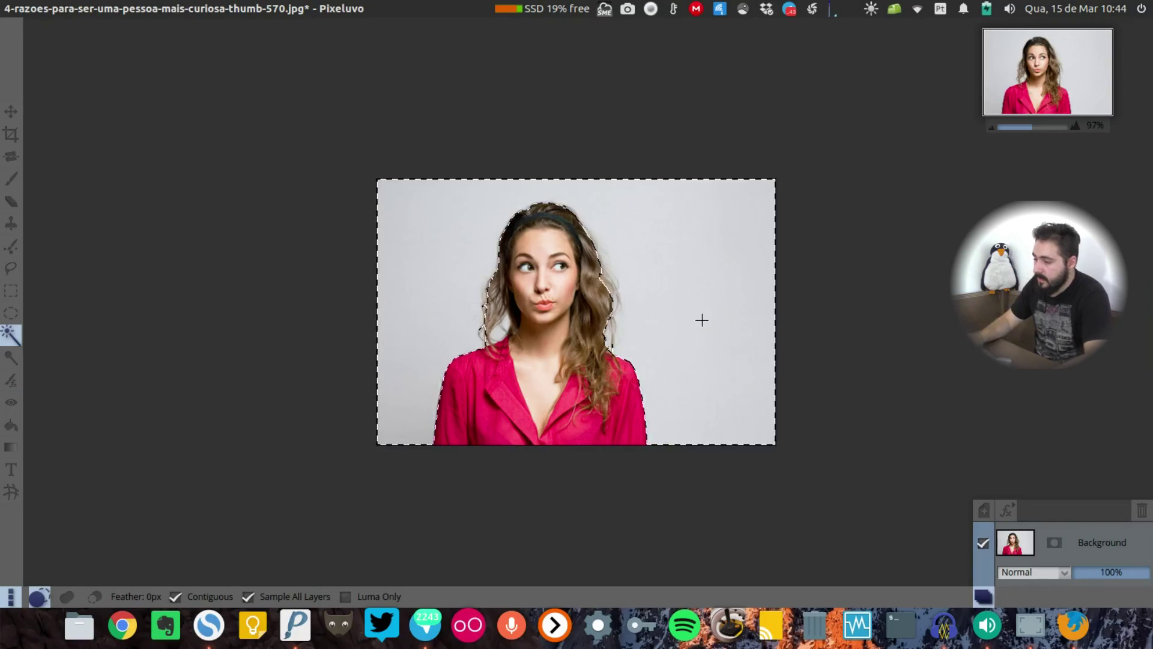
scroll(701, 294, "up", 1)
left_click_drag(698, 276, 772, 346)
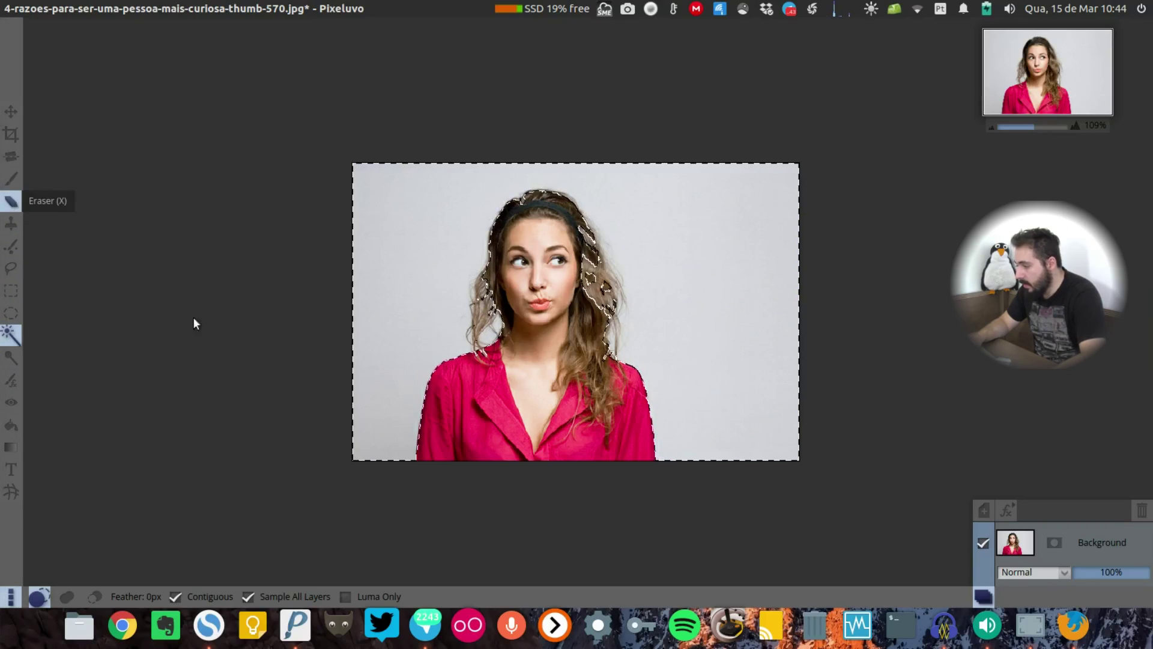
- Erase the selected grey background with an 88 px eraser, leaving a margin around the hair, and drop the selection
key("x")
left_click(96, 597)
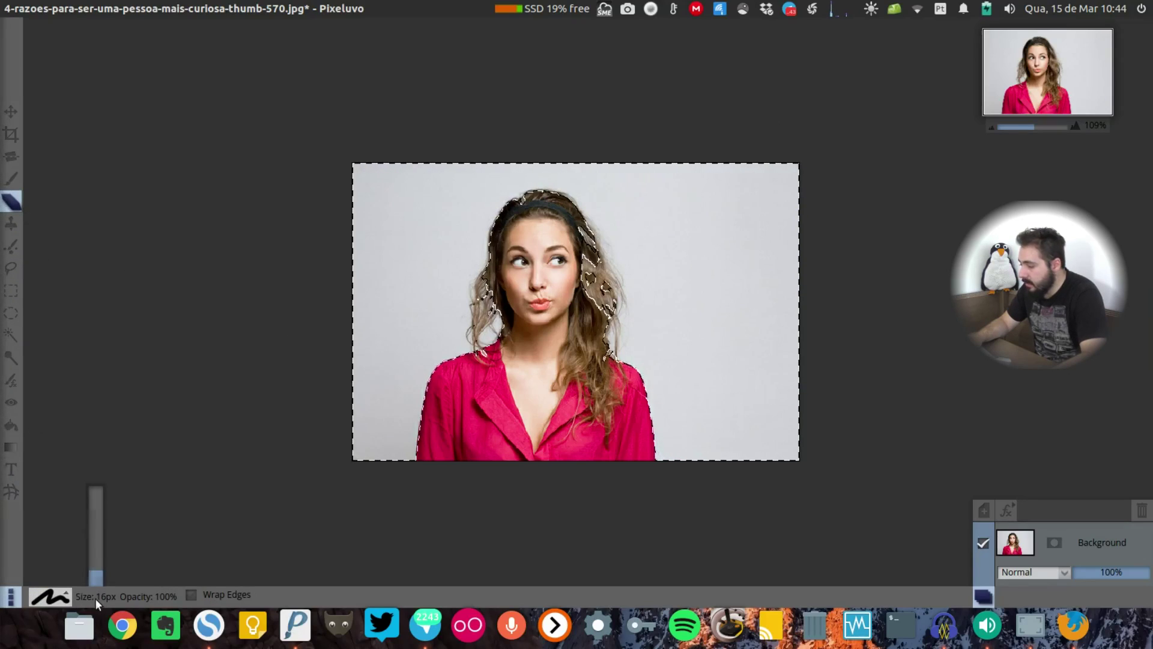
left_click_drag(95, 597, 99, 541)
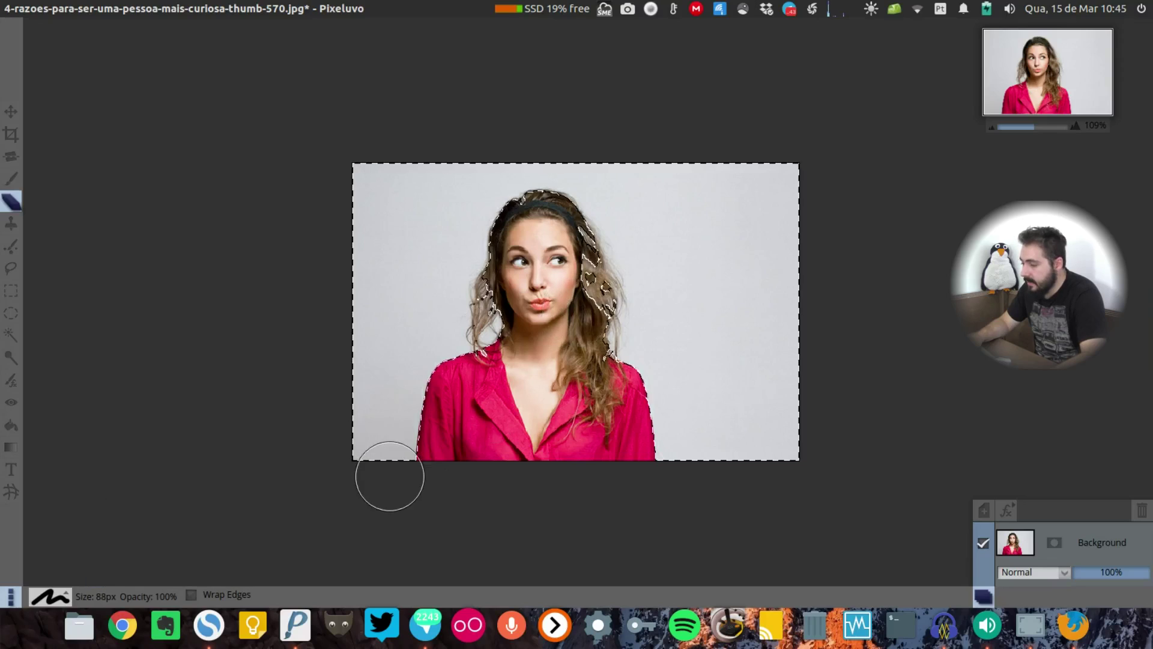
mouse_move(390, 476)
left_mouse_down()
mouse_move(384, 195)
mouse_move(419, 152)
mouse_move(643, 134)
mouse_move(781, 168)
mouse_move(721, 442)
mouse_move(778, 549)
mouse_move(690, 478)
mouse_move(674, 416)
mouse_move(689, 288)
mouse_move(682, 180)
mouse_move(643, 165)
mouse_move(669, 232)
mouse_move(657, 253)
mouse_move(612, 174)
mouse_move(576, 160)
mouse_move(500, 154)
mouse_move(426, 189)
mouse_move(409, 330)
mouse_move(438, 432)
left_mouse_up()
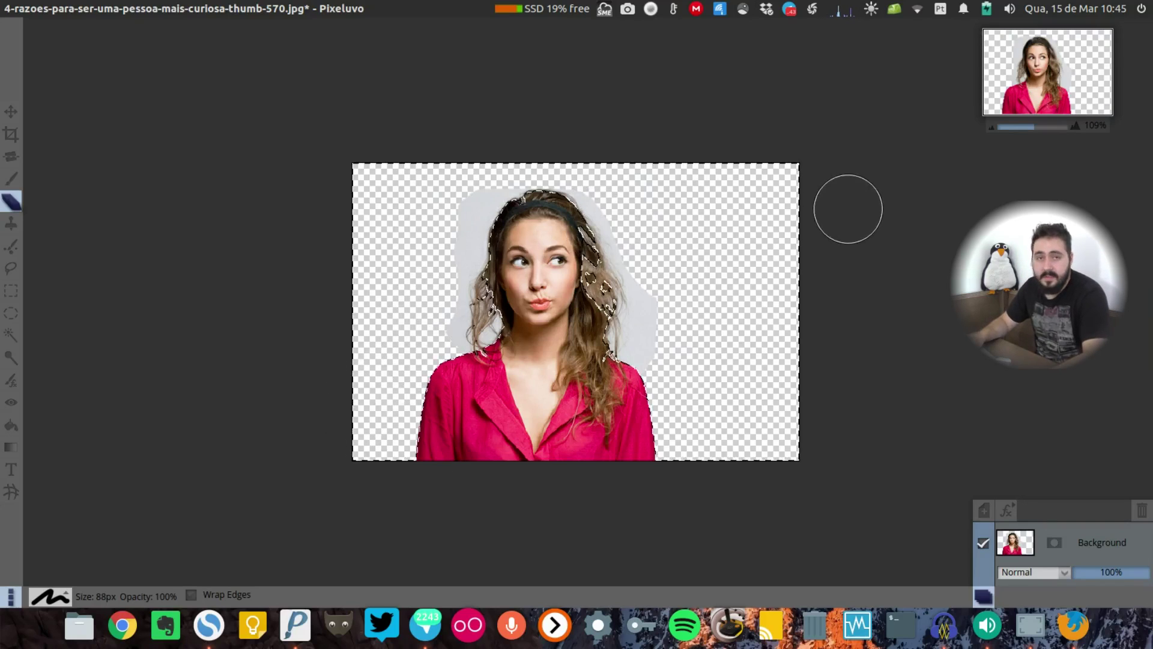
key("ctrl+d")
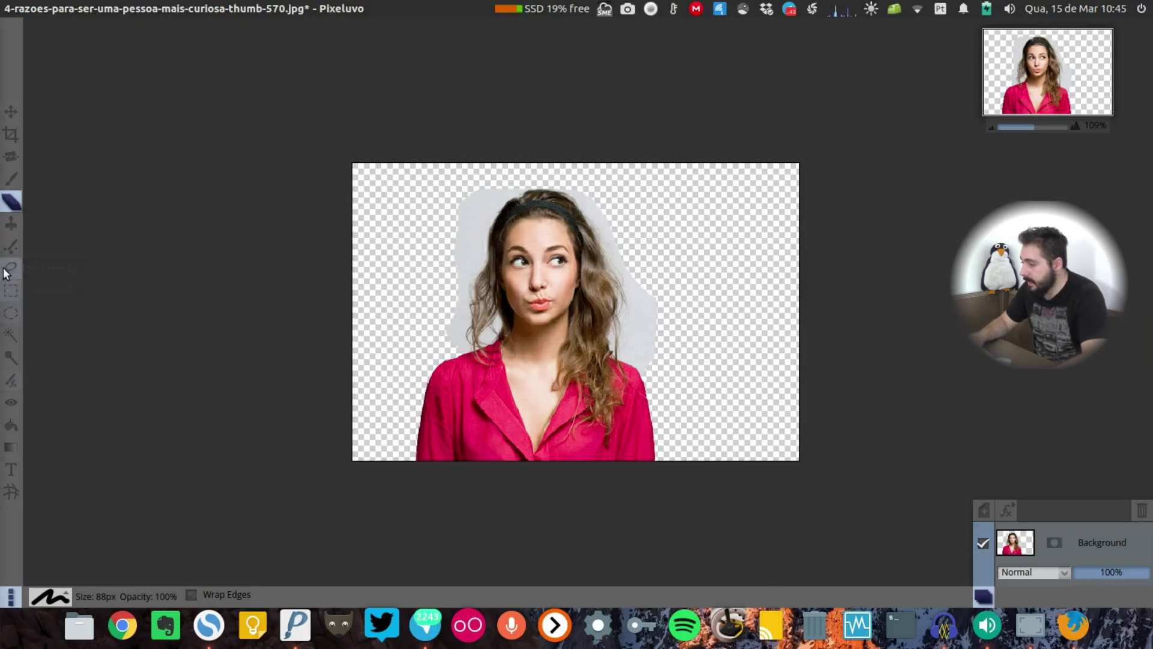
- Select the remaining grey patch to the right of the woman's hair with the Magic Wand and clear it to transparent
left_click(11, 334)
left_click(643, 330)
left_click_drag(643, 330, 652, 336)
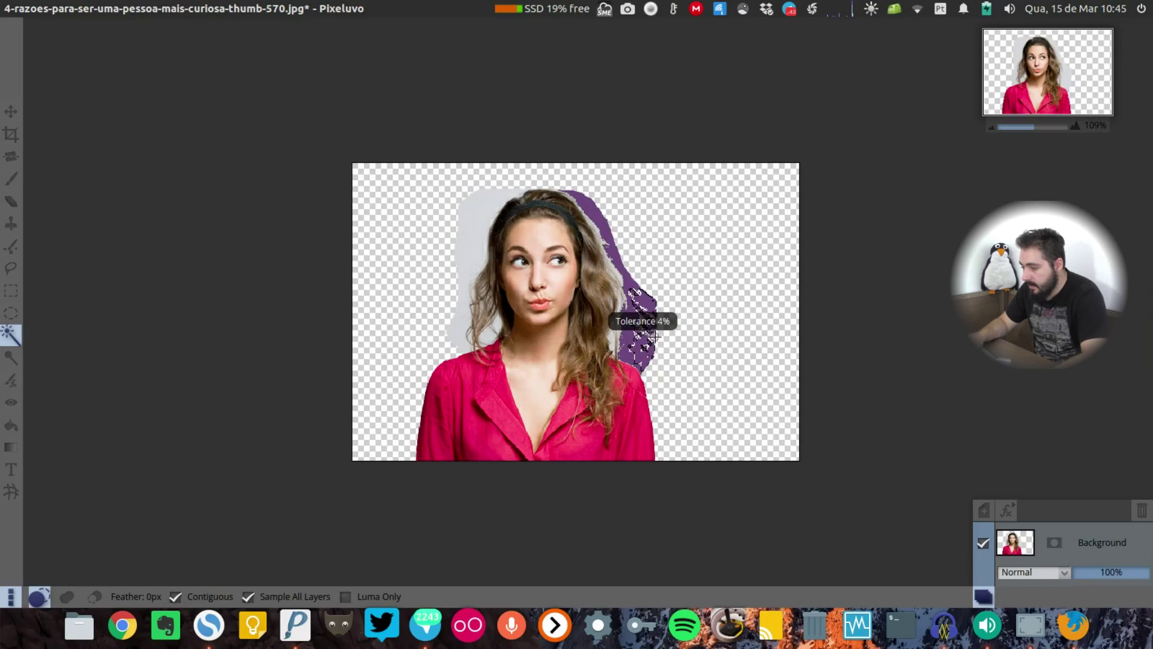
left_click_drag(666, 337, 666, 338)
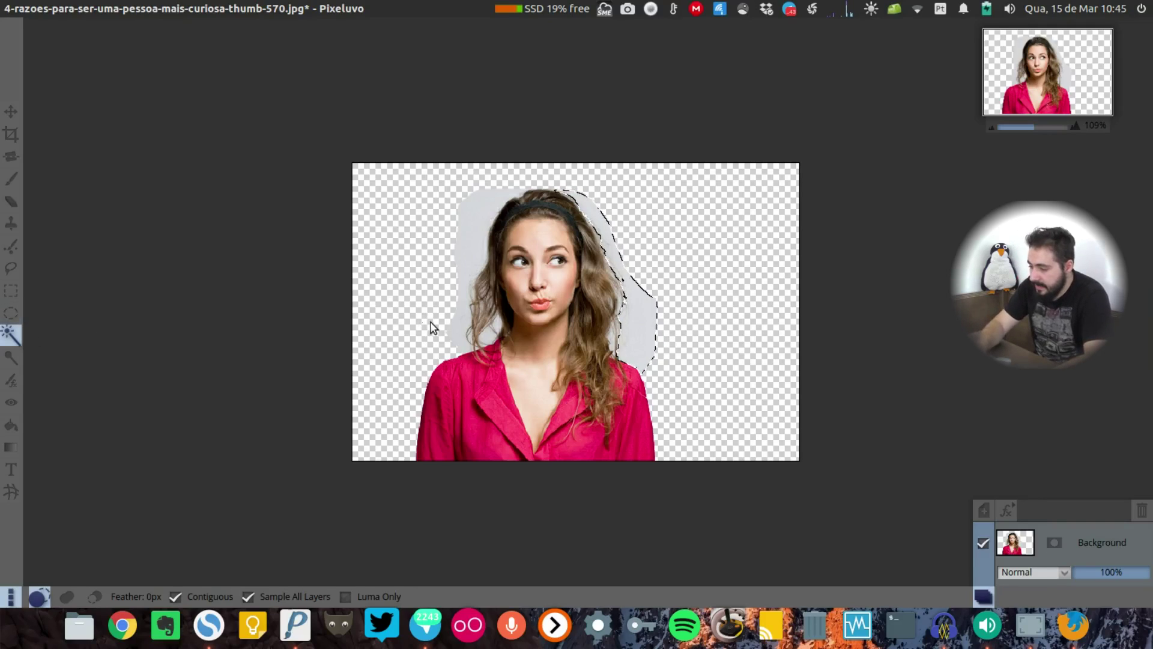
key("Delete")
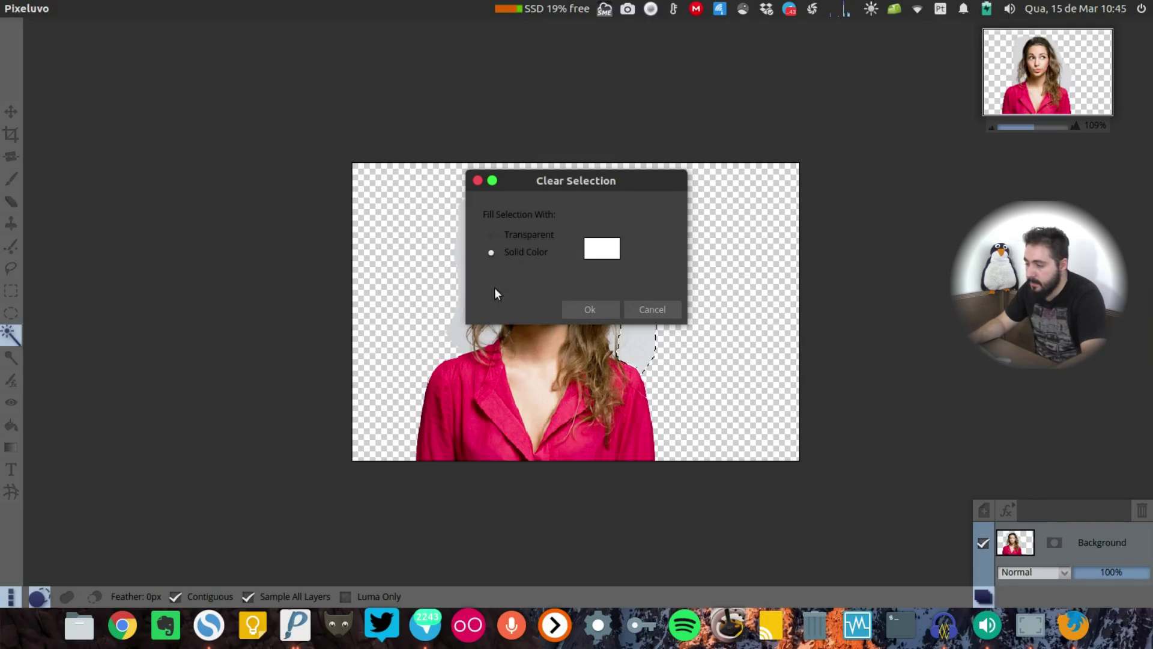
left_click(588, 308)
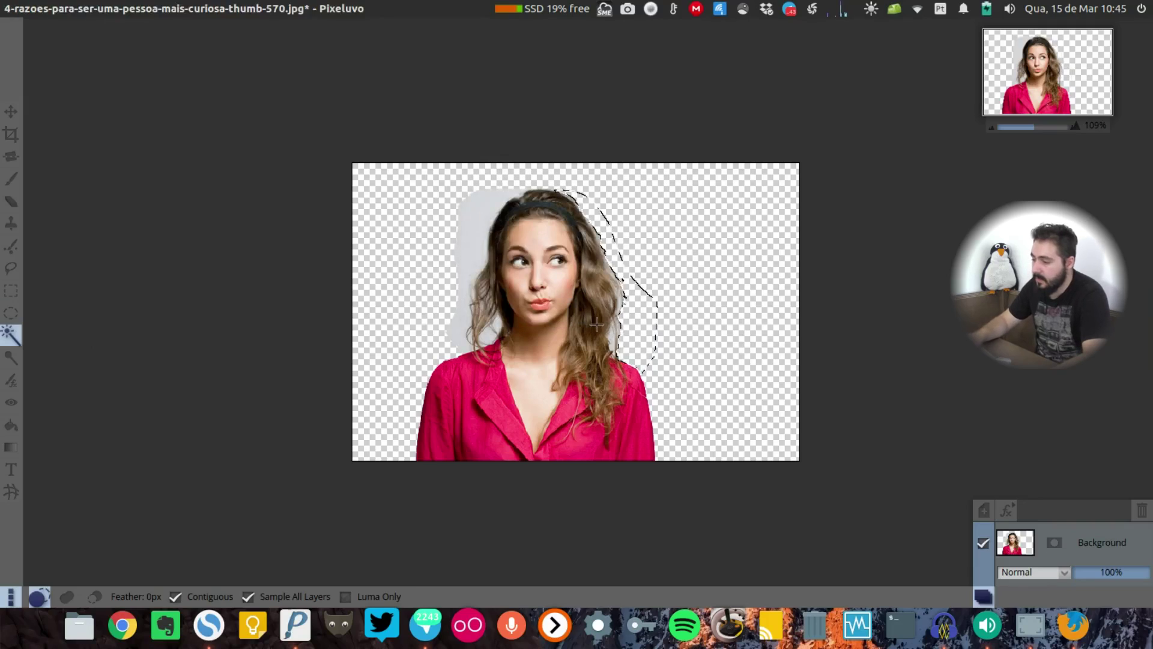
- Drop the current selection, then select the grey patch beside the left side of the woman's hair with the Magic Wand and clear it to transparent
key("ctrl+d")
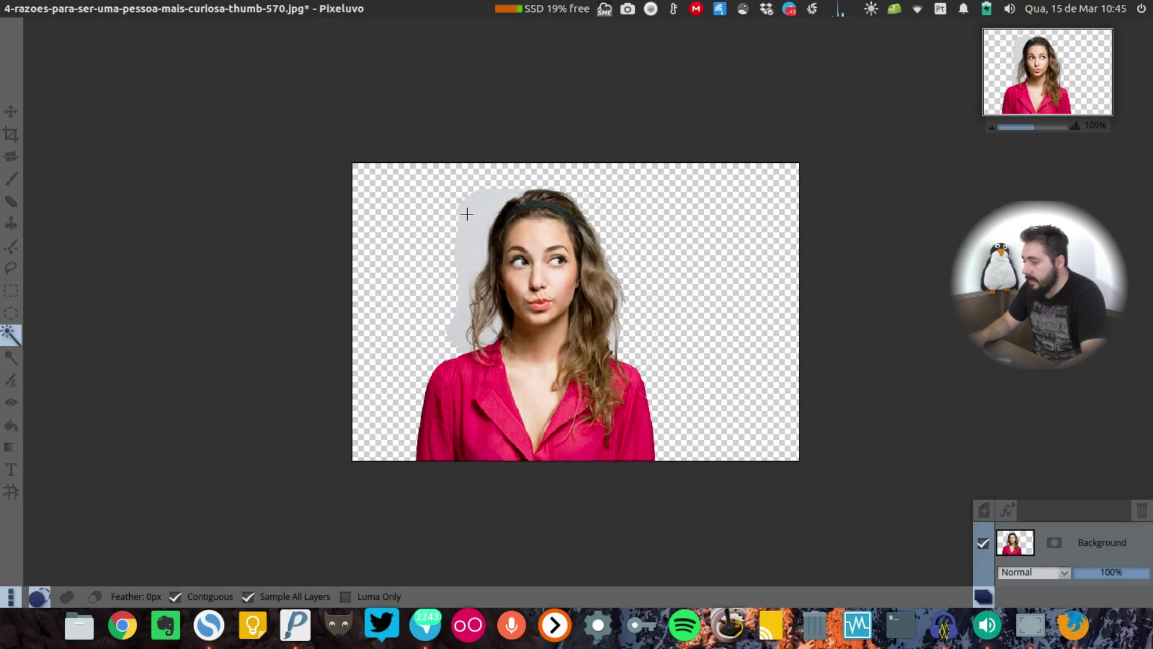
left_click_drag(467, 214, 505, 264)
key("Delete")
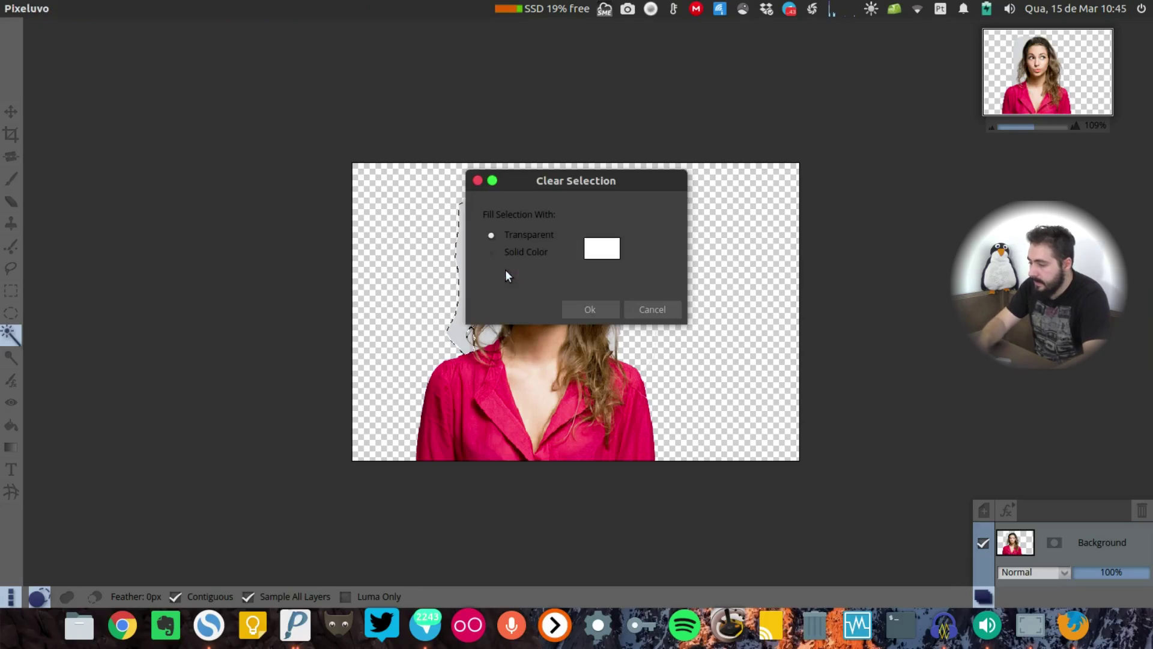
left_click(593, 310)
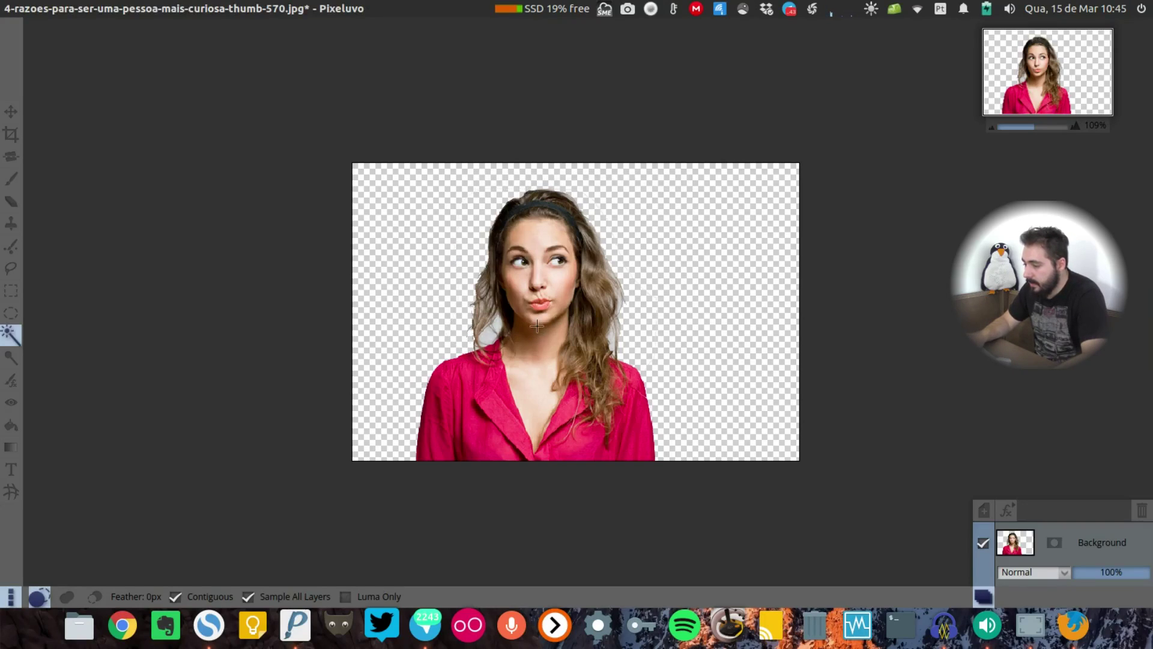
- Select the small grey gap between the woman's hair and neck, above her collar, and clear it to transparent
scroll(536, 325, "up", 3)
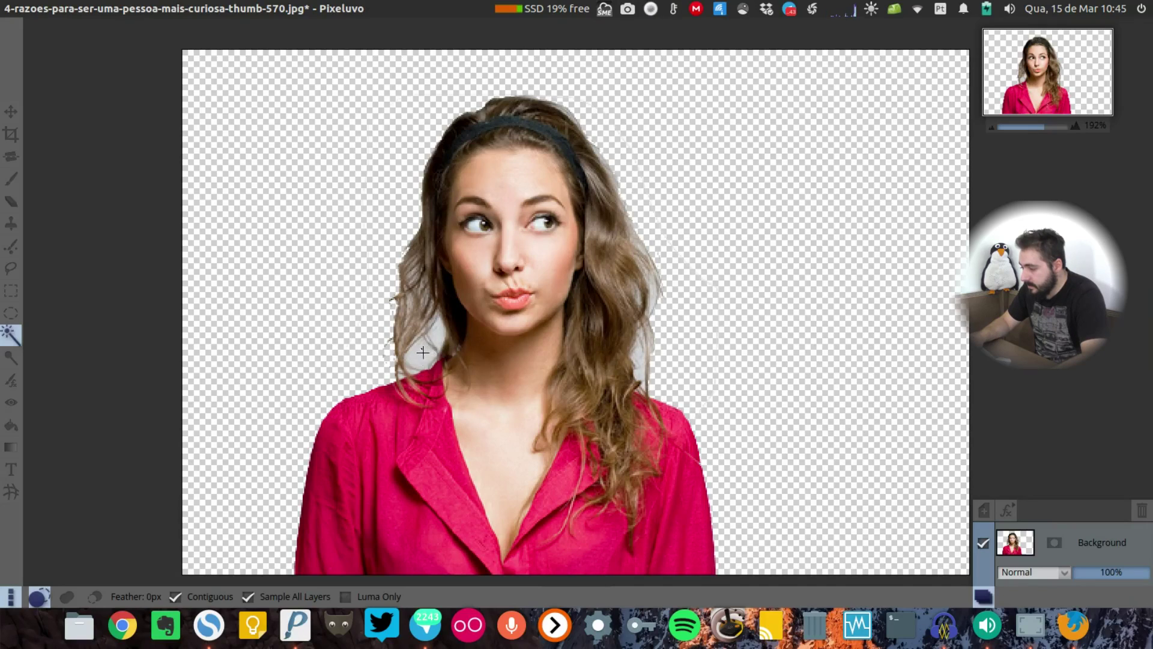
left_click_drag(423, 352, 449, 374)
key("Delete")
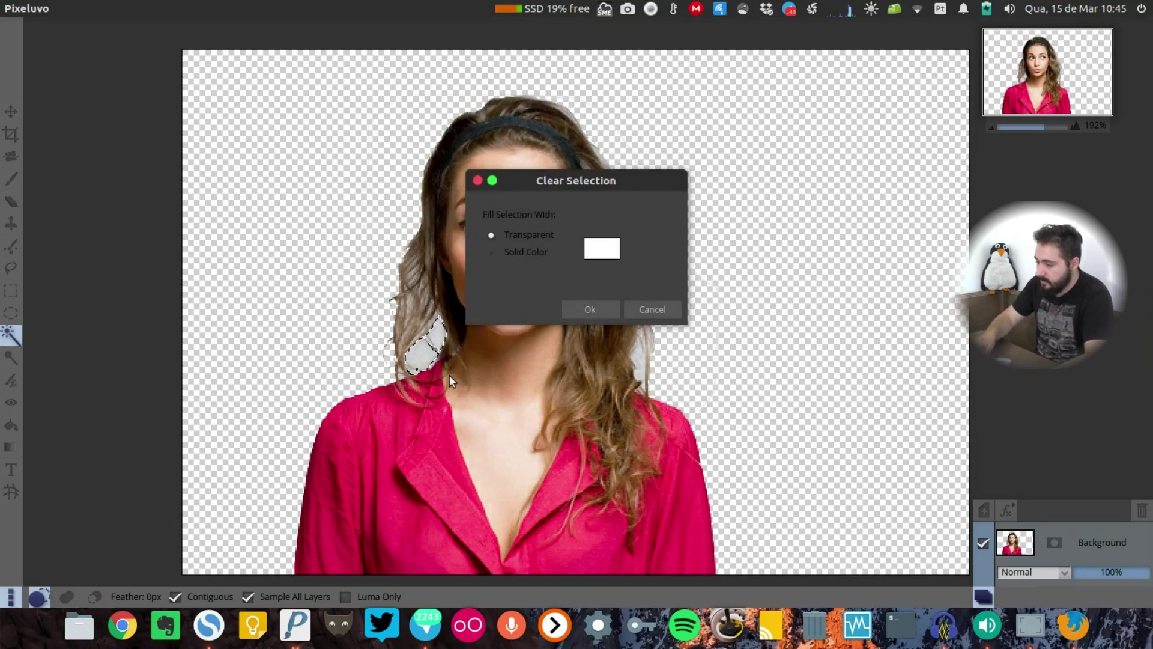
left_click(592, 307)
scroll(706, 298, "down", 3)
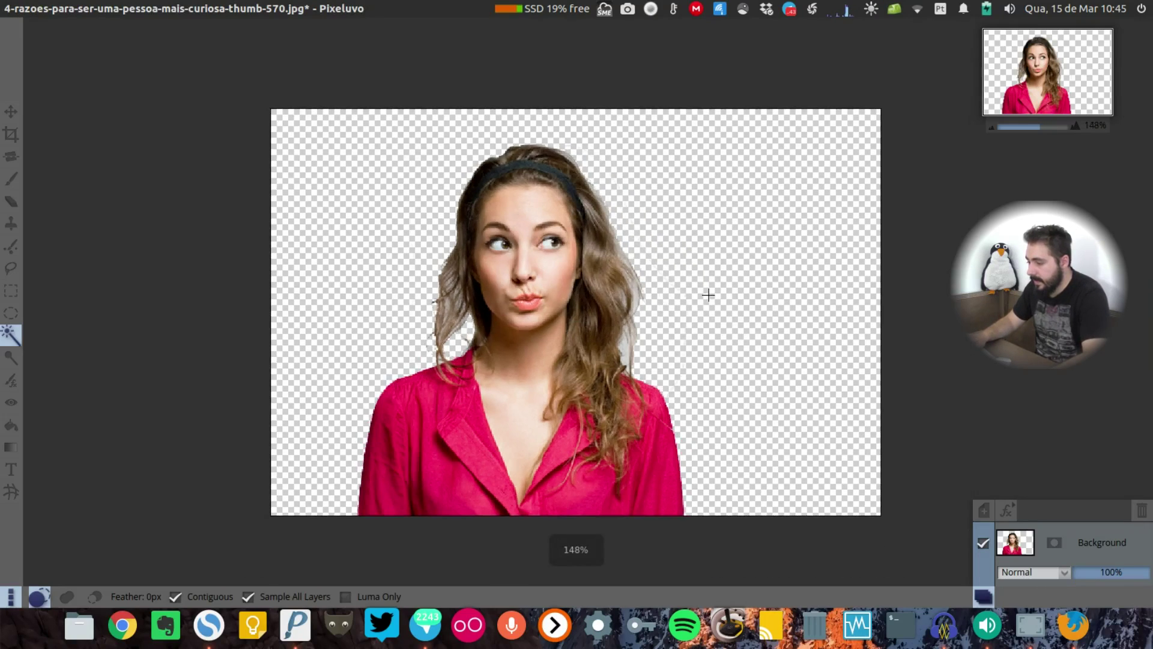
scroll(702, 301, "up", 2)
scroll(33, 415, "down", 2)
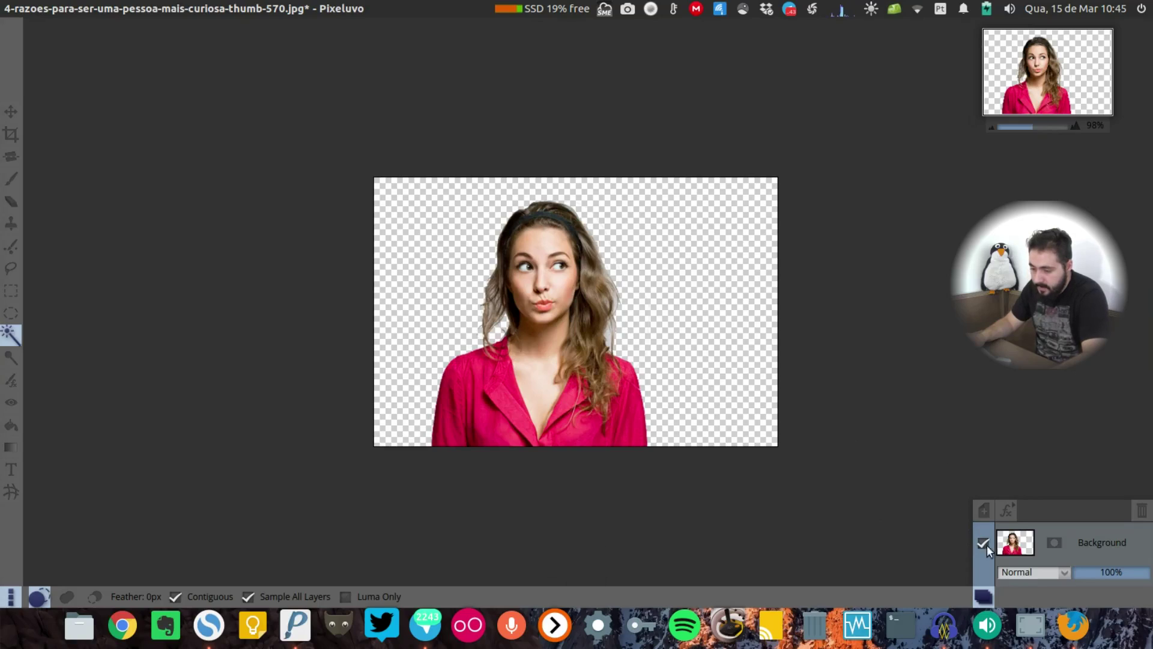
- Dodge the midtones of the woman's face at 50% amount with a 16 px brush, and burn her cheeks with the same settings
left_click(11, 359)
scroll(558, 264, "up", 2)
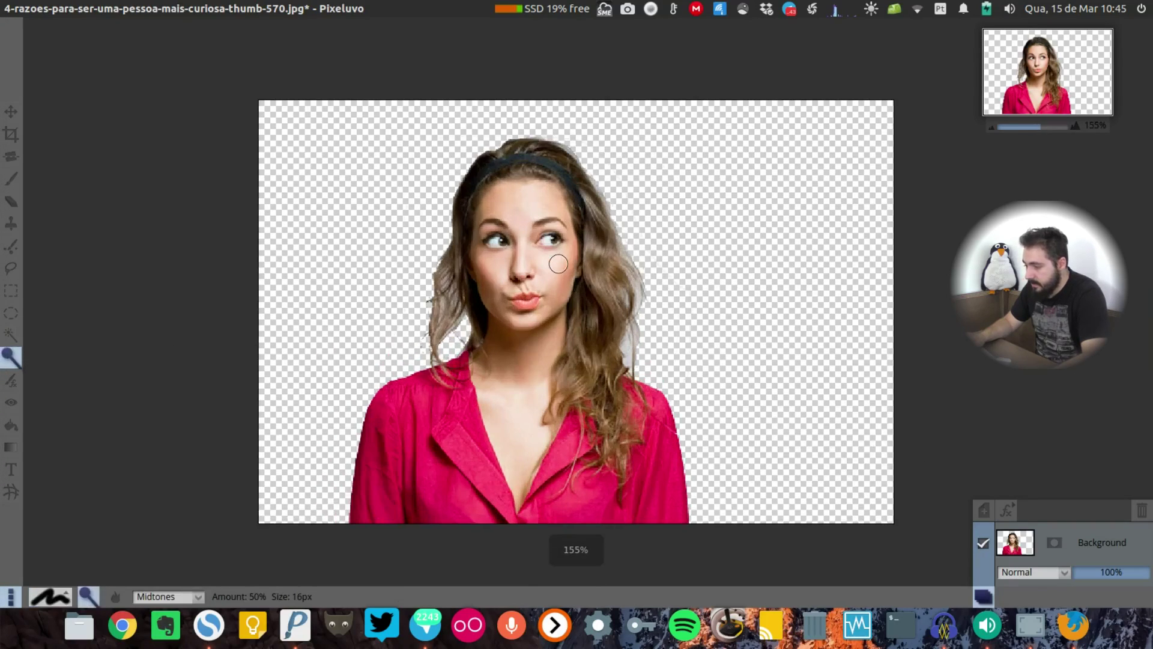
mouse_move(558, 263)
left_mouse_down()
mouse_move(536, 304)
mouse_move(564, 250)
mouse_move(543, 309)
mouse_move(519, 335)
mouse_move(527, 318)
mouse_move(507, 319)
mouse_move(477, 259)
mouse_move(531, 321)
left_mouse_up()
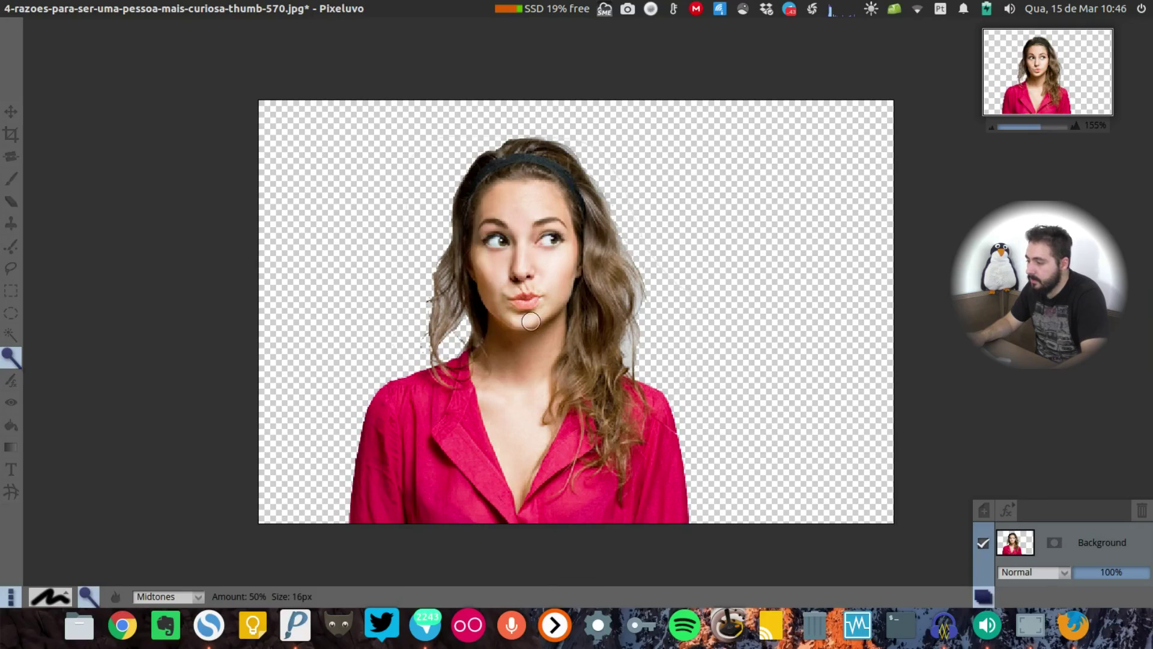
left_click(115, 598)
mouse_move(547, 289)
left_mouse_down()
mouse_move(570, 282)
mouse_move(510, 322)
mouse_move(481, 274)
left_mouse_up()
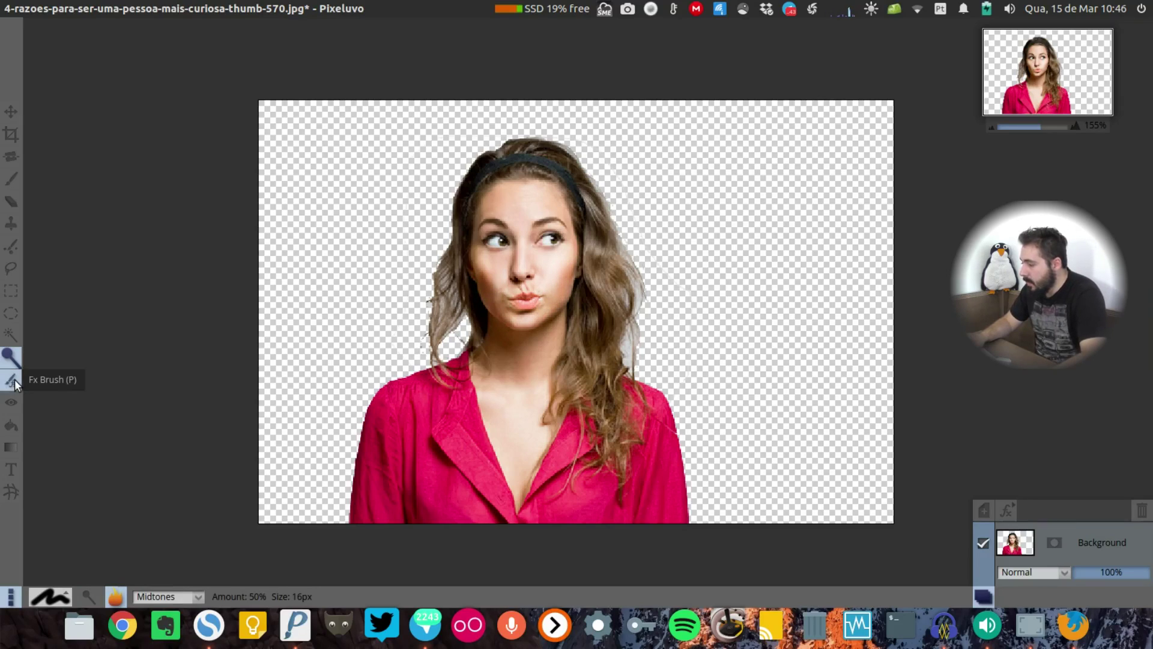
- Saturate the woman's face with the Fx Brush at 60% amount and 16 px, and replace the cleared image with pessoa-pensando.jpg
key("p")
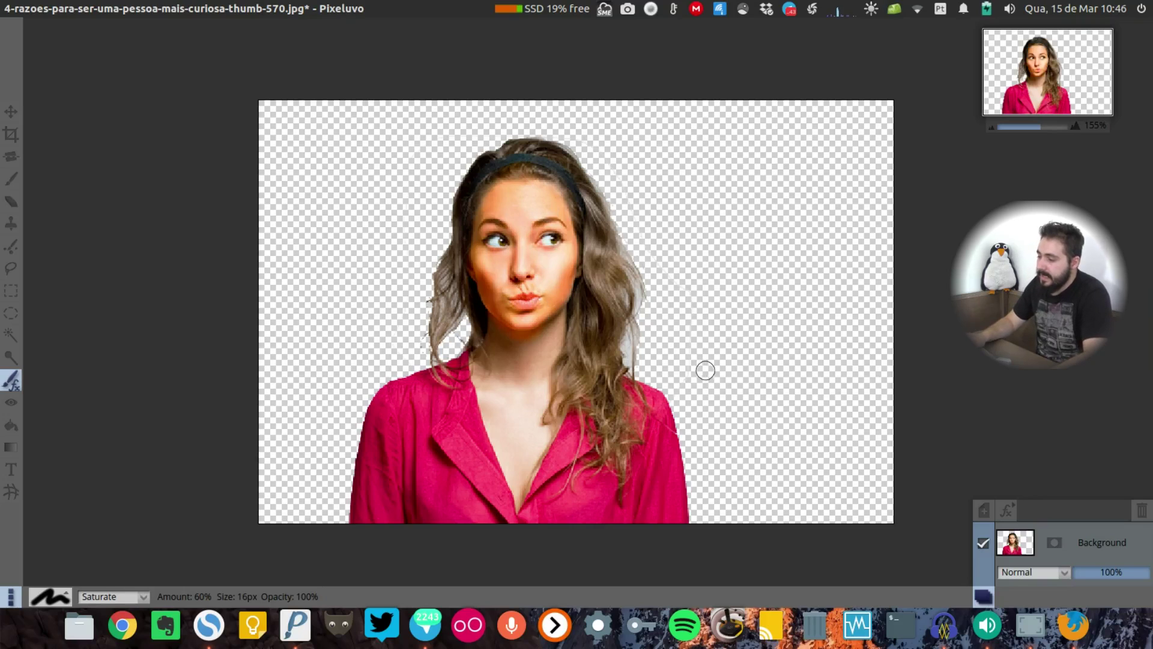
key("Delete")
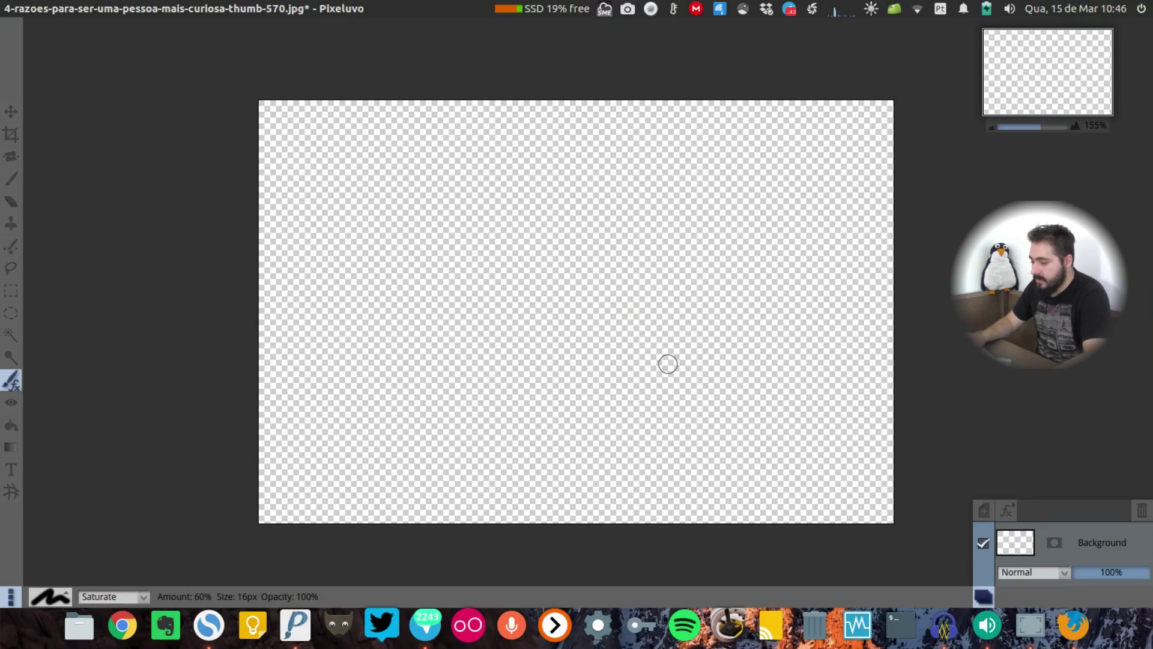
key("ctrl+1")
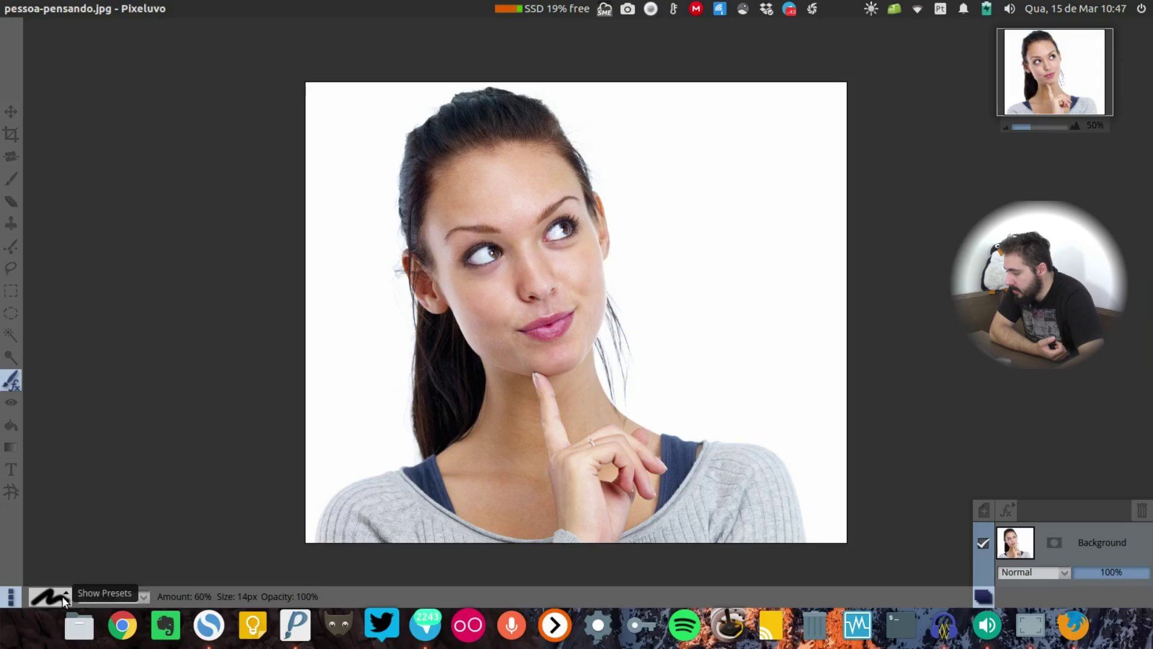
- Try saturating the nose and cheeks with the Fx Brush at 45% amount and 57 px, and undo the strokes
left_click(183, 595)
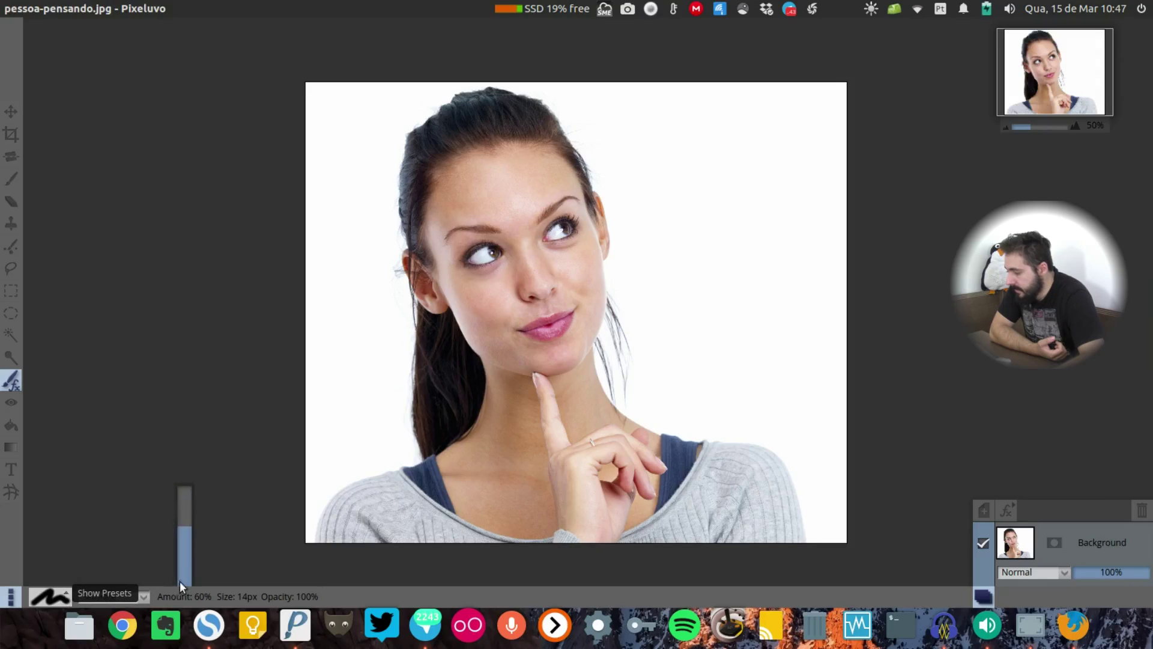
left_click(182, 541)
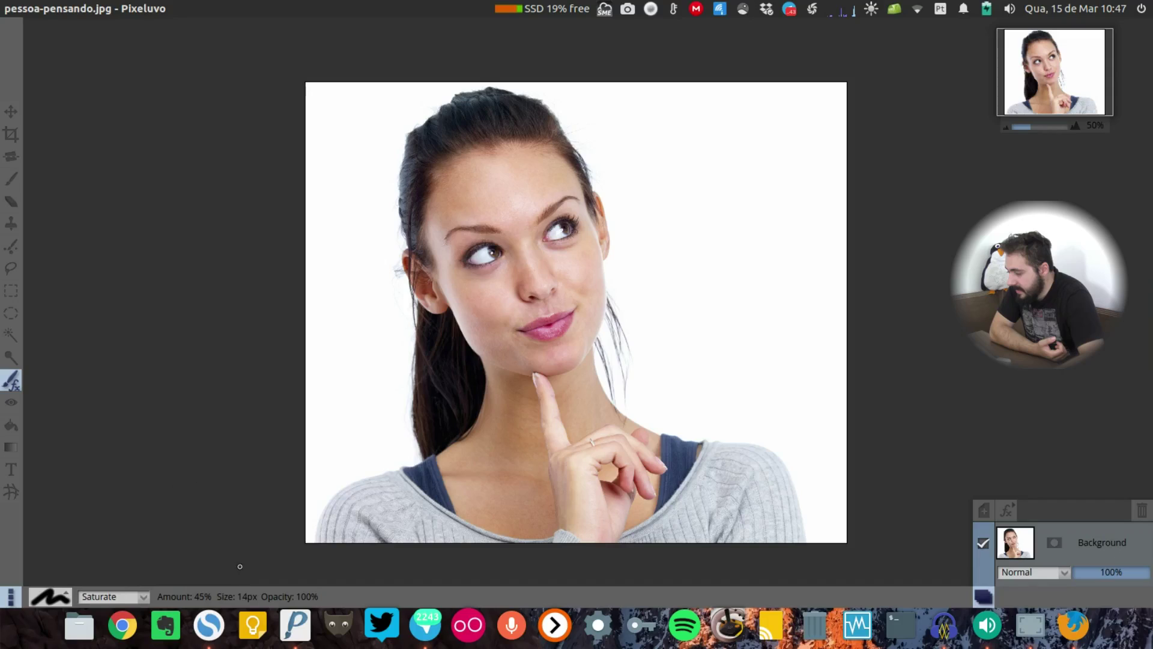
left_click(239, 595)
left_click(234, 542)
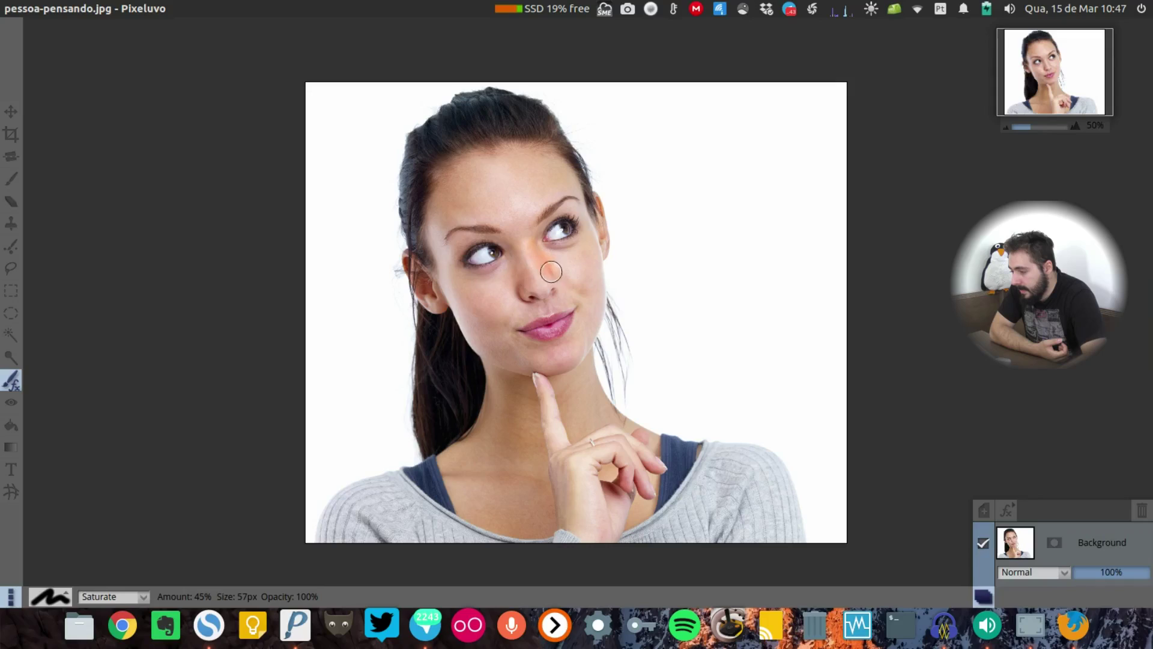
mouse_move(551, 271)
left_mouse_down()
mouse_move(577, 285)
mouse_move(551, 295)
left_mouse_up()
mouse_move(529, 241)
left_mouse_down()
mouse_move(528, 276)
mouse_move(494, 301)
left_mouse_up()
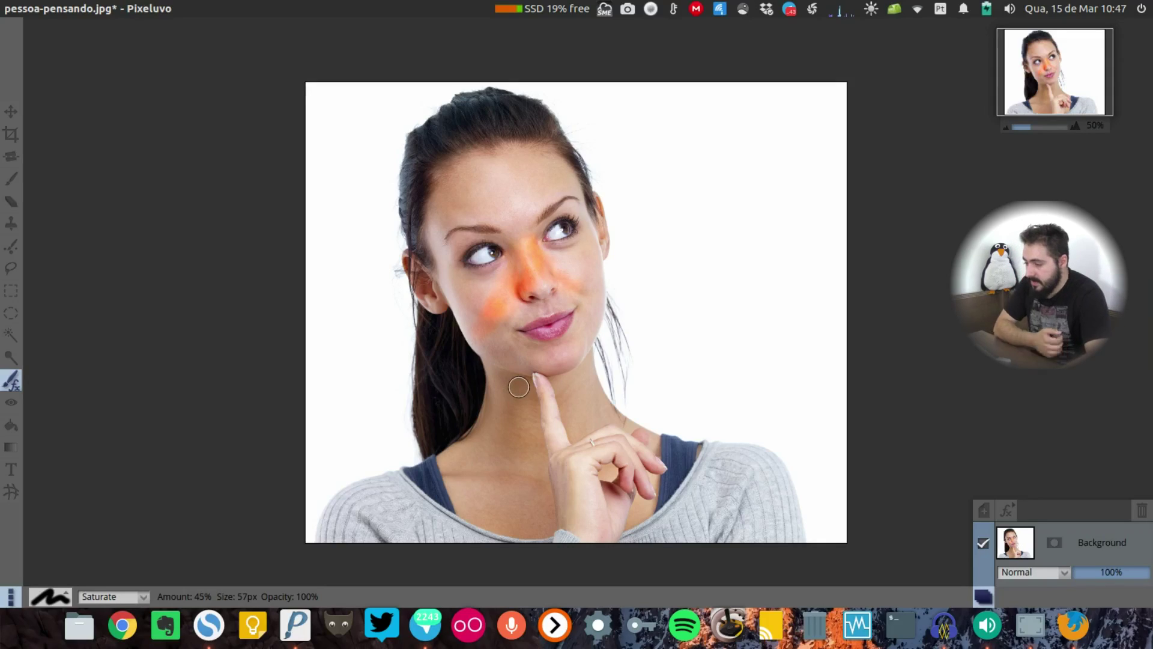
key("ctrl+z")
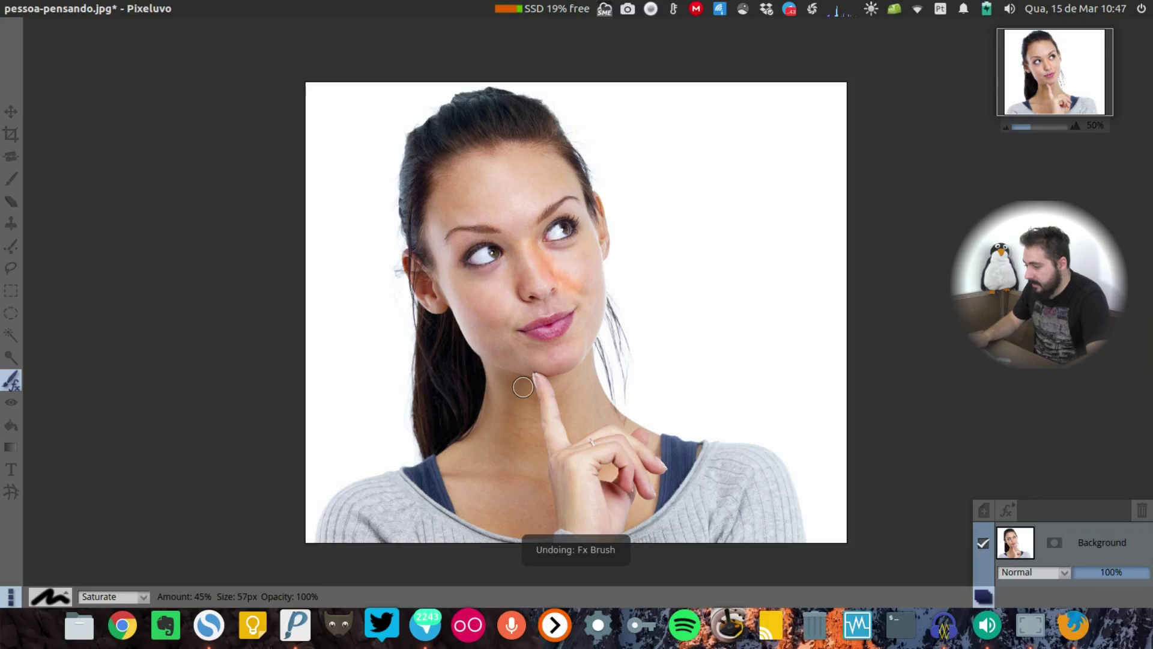
key("ctrl+z")
- Saturate the woman's face, neck and hand with the Fx Brush at 10% amount, 263 px size and 47% opacity
left_click(140, 597)
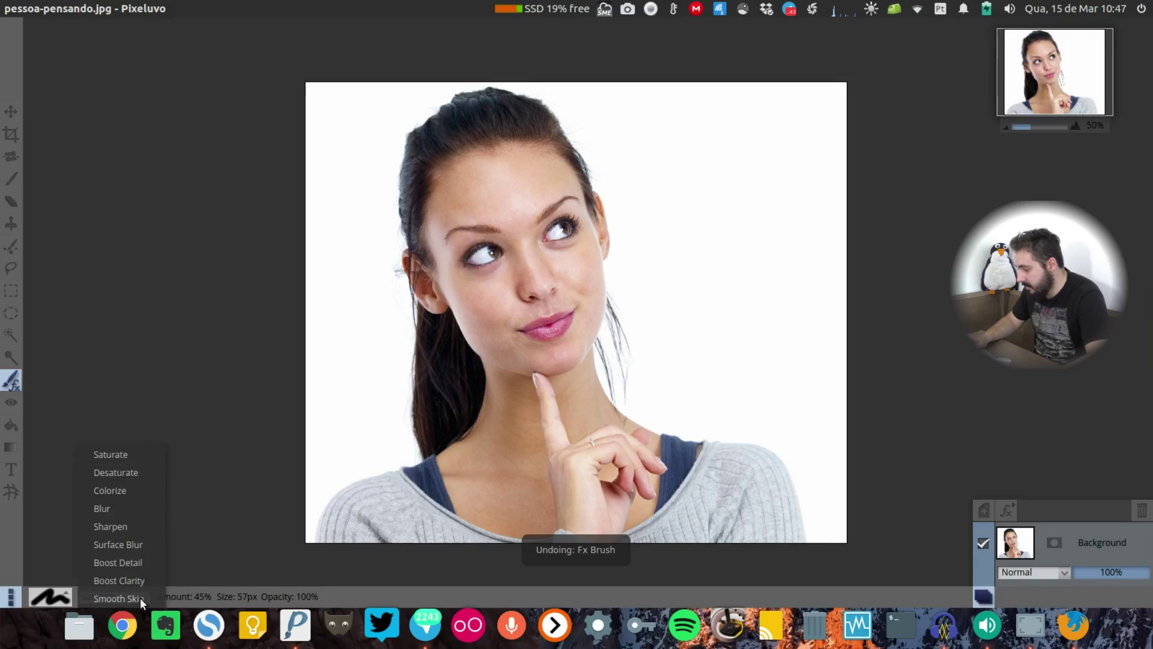
left_click(217, 588)
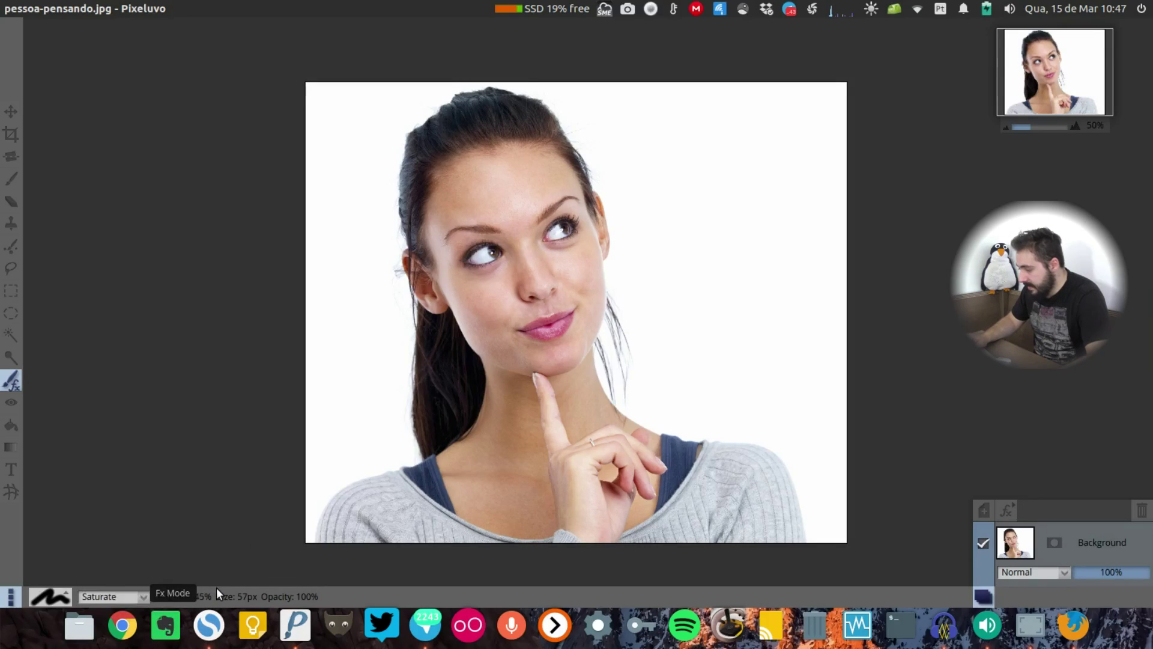
mouse_move(247, 593)
left_mouse_down()
mouse_move(233, 514)
mouse_move(242, 488)
mouse_move(244, 499)
left_mouse_up()
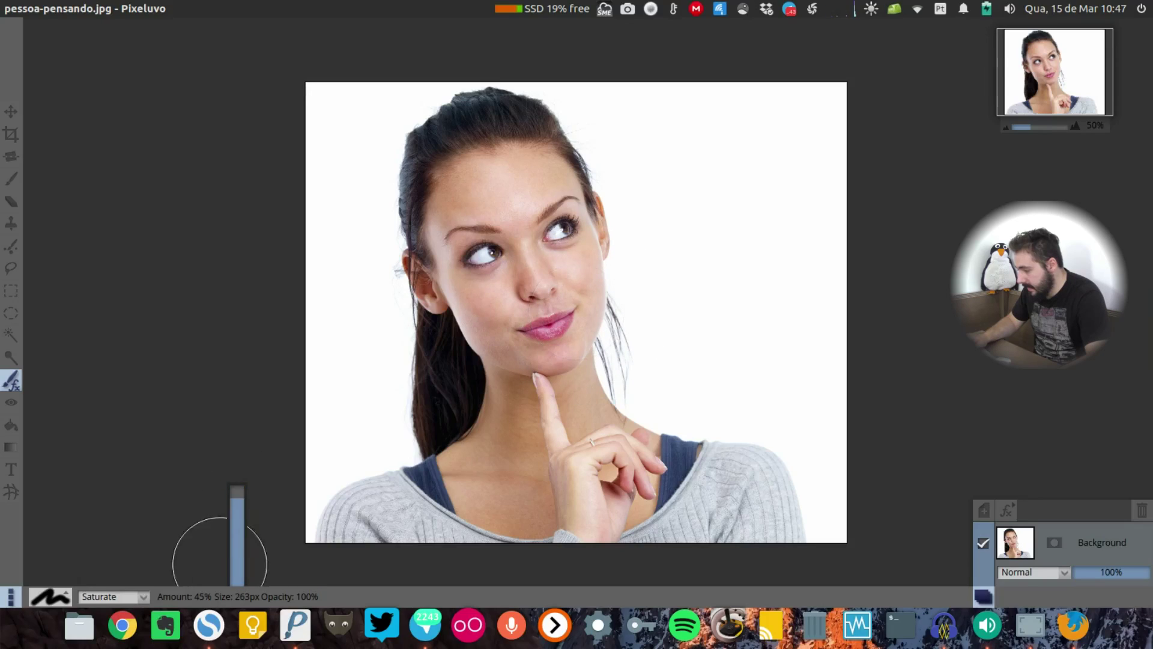
left_click_drag(184, 596, 185, 561)
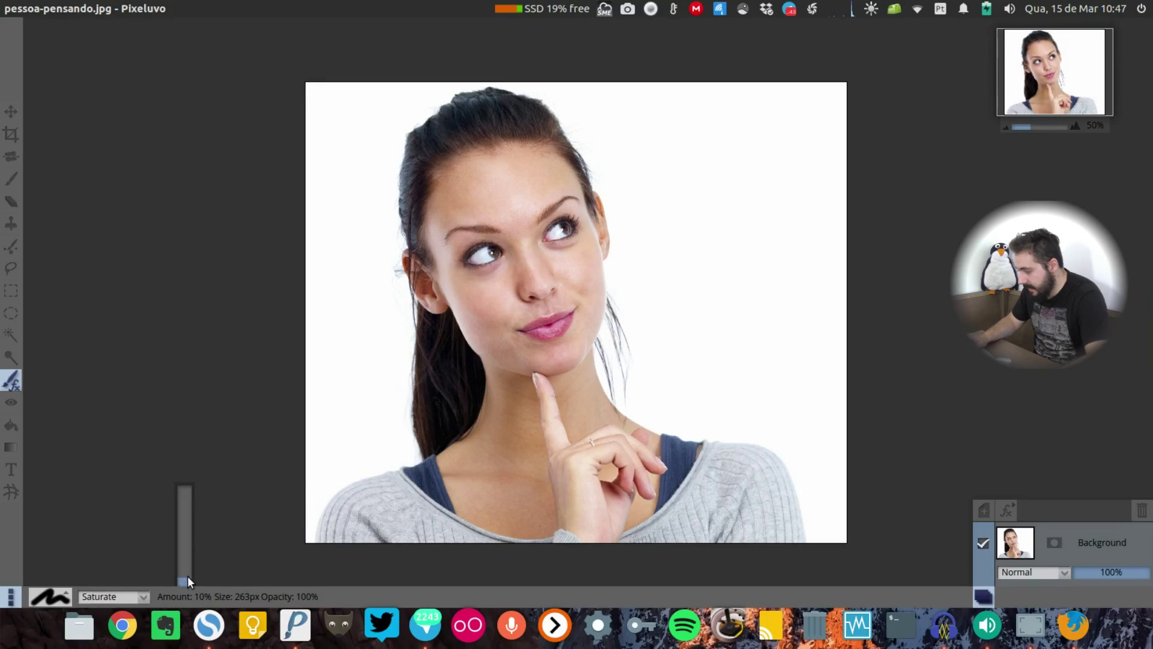
left_click_drag(291, 596, 291, 543)
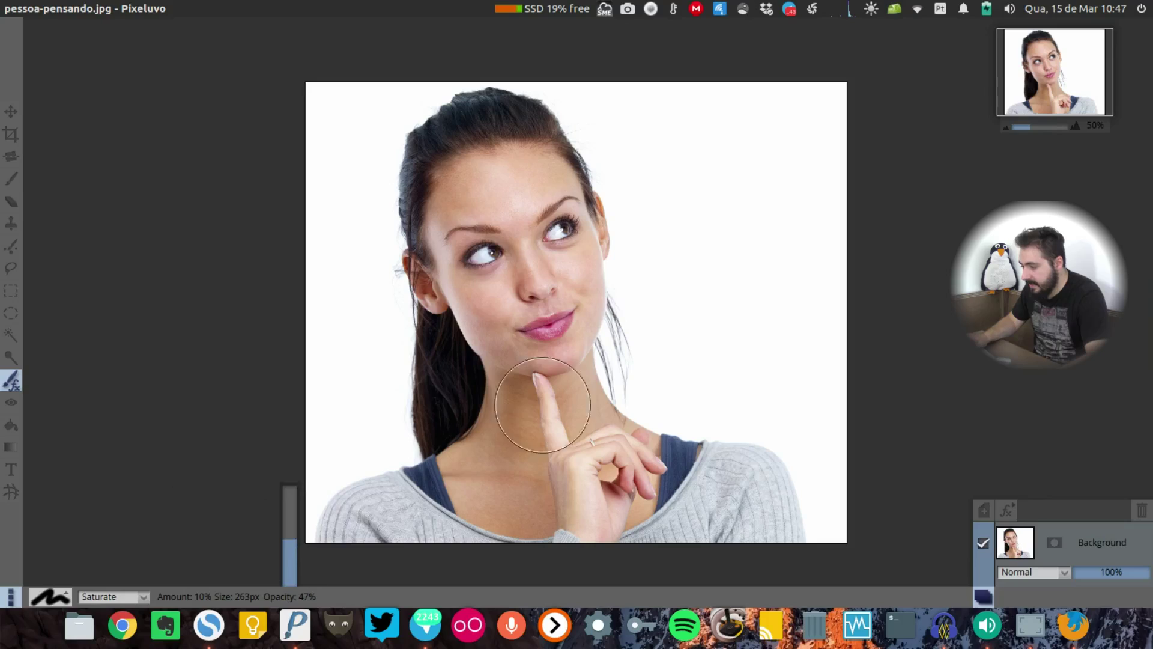
mouse_move(540, 169)
left_mouse_down()
mouse_move(492, 281)
mouse_move(462, 229)
mouse_move(533, 348)
mouse_move(514, 279)
mouse_move(533, 397)
mouse_move(509, 267)
mouse_move(518, 214)
mouse_move(550, 228)
mouse_move(551, 195)
mouse_move(565, 391)
mouse_move(546, 417)
mouse_move(520, 356)
mouse_move(508, 488)
mouse_move(466, 486)
mouse_move(481, 460)
mouse_move(546, 448)
mouse_move(579, 471)
mouse_move(588, 396)
mouse_move(597, 428)
mouse_move(493, 254)
mouse_move(495, 292)
mouse_move(509, 356)
mouse_move(532, 359)
mouse_move(558, 305)
mouse_move(556, 205)
mouse_move(534, 136)
mouse_move(497, 185)
mouse_move(455, 207)
mouse_move(478, 263)
mouse_move(491, 385)
mouse_move(543, 172)
mouse_move(563, 243)
mouse_move(570, 425)
mouse_move(605, 557)
left_mouse_up()
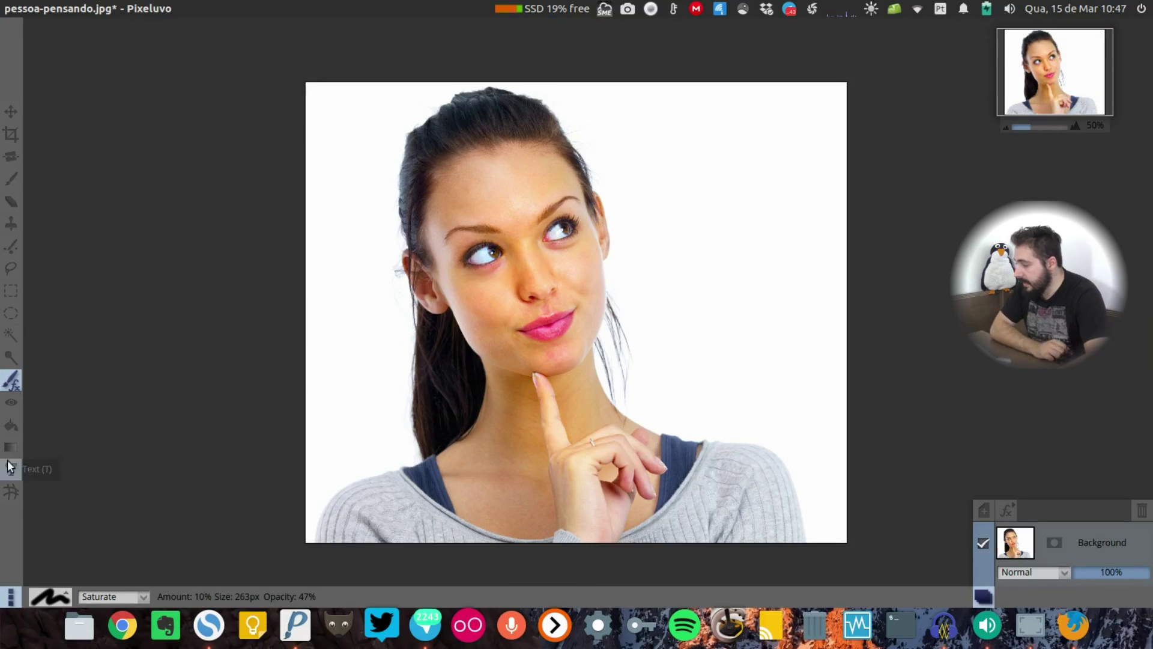
- Apply the red-eye correction tool to the woman's eyes, enlarging the brush to cover the iris
left_click(10, 402)
scroll(517, 234, "up", 4)
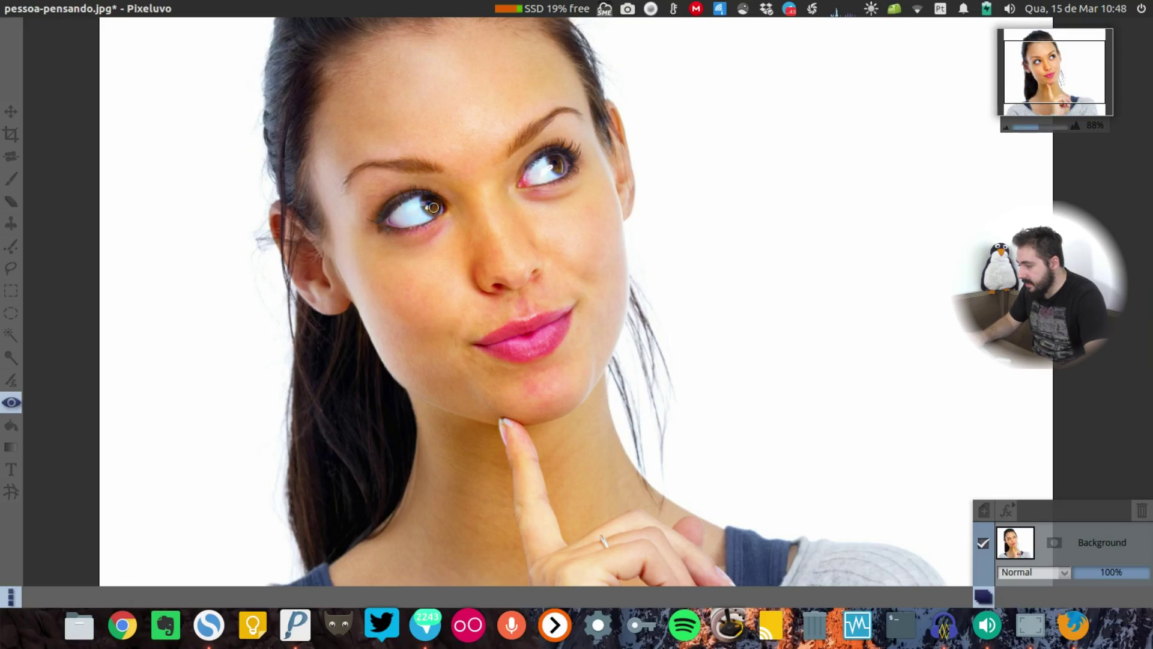
scroll(438, 215, "up", 3)
key("]")
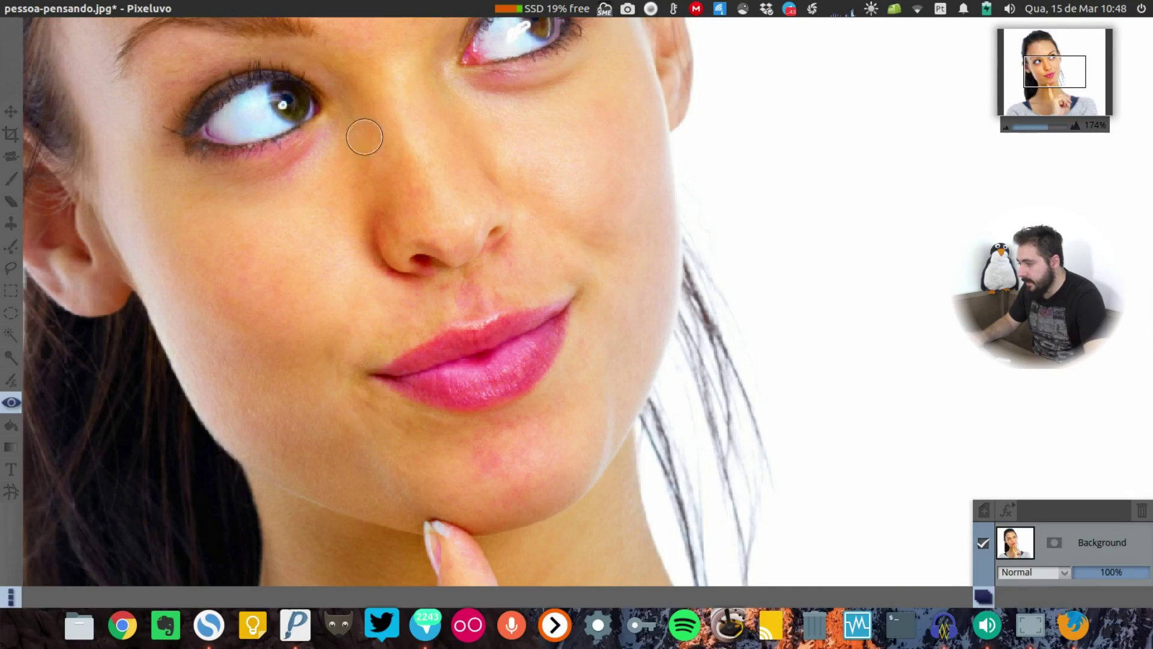
key("]")
left_click(544, 26)
scroll(517, 235, "down", 3)
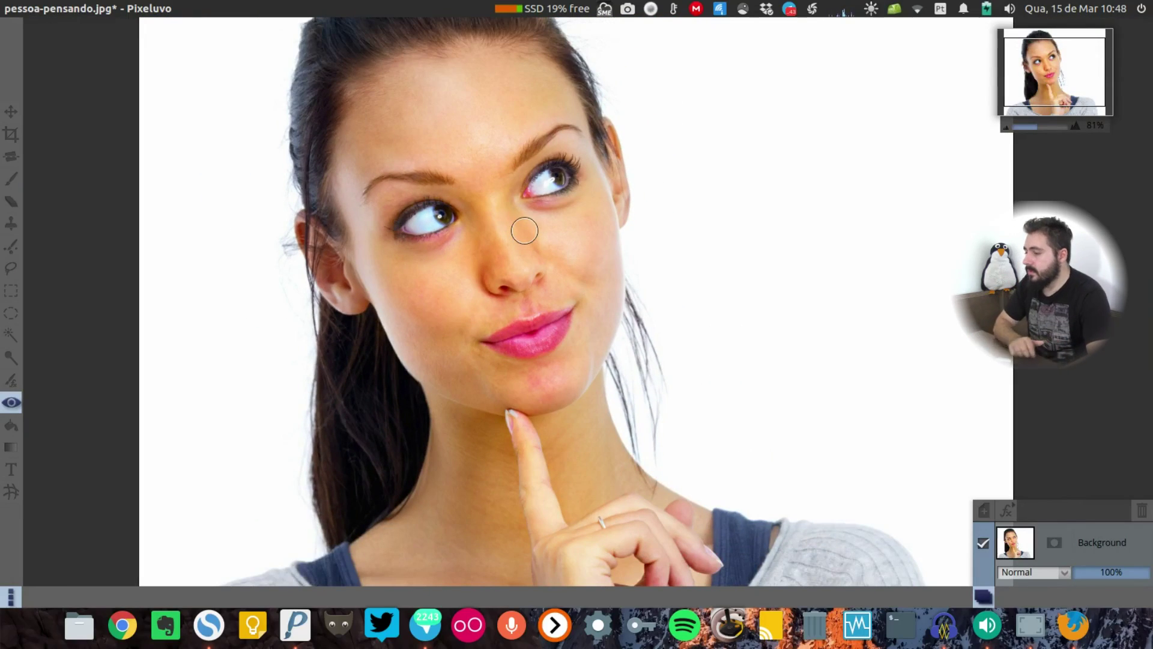
scroll(543, 237, "down", 1)
scroll(545, 238, "down", 1)
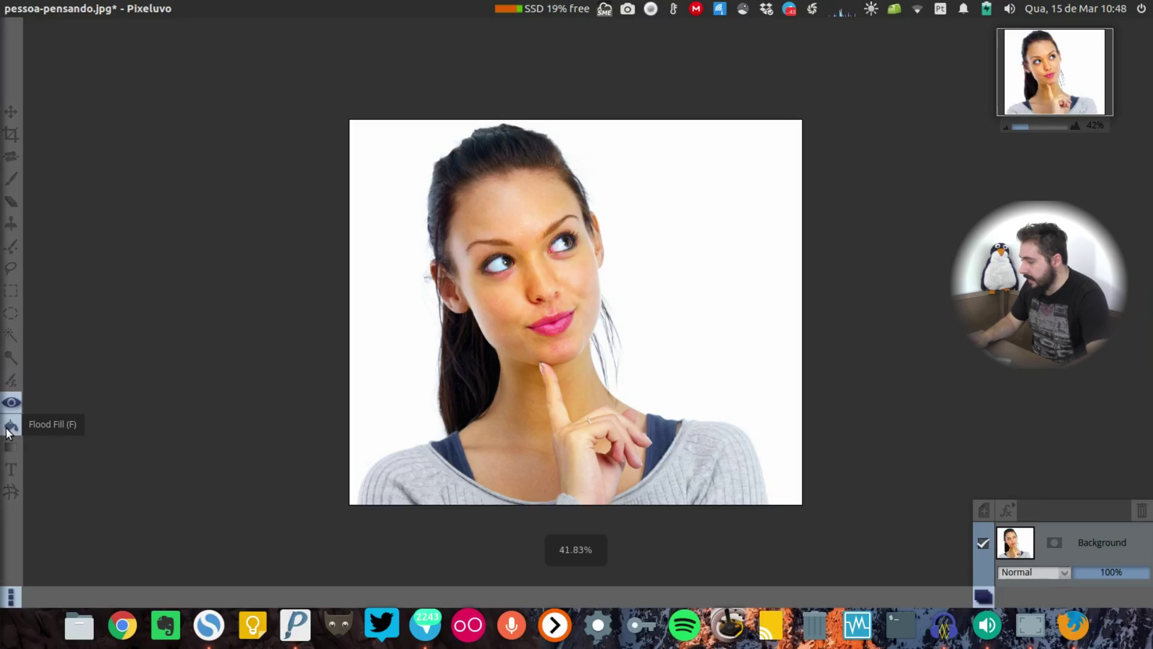
- Flood-fill the white background on both sides of the woman with a bright blue, using 10% tolerance beside her ponytail
left_click(10, 426)
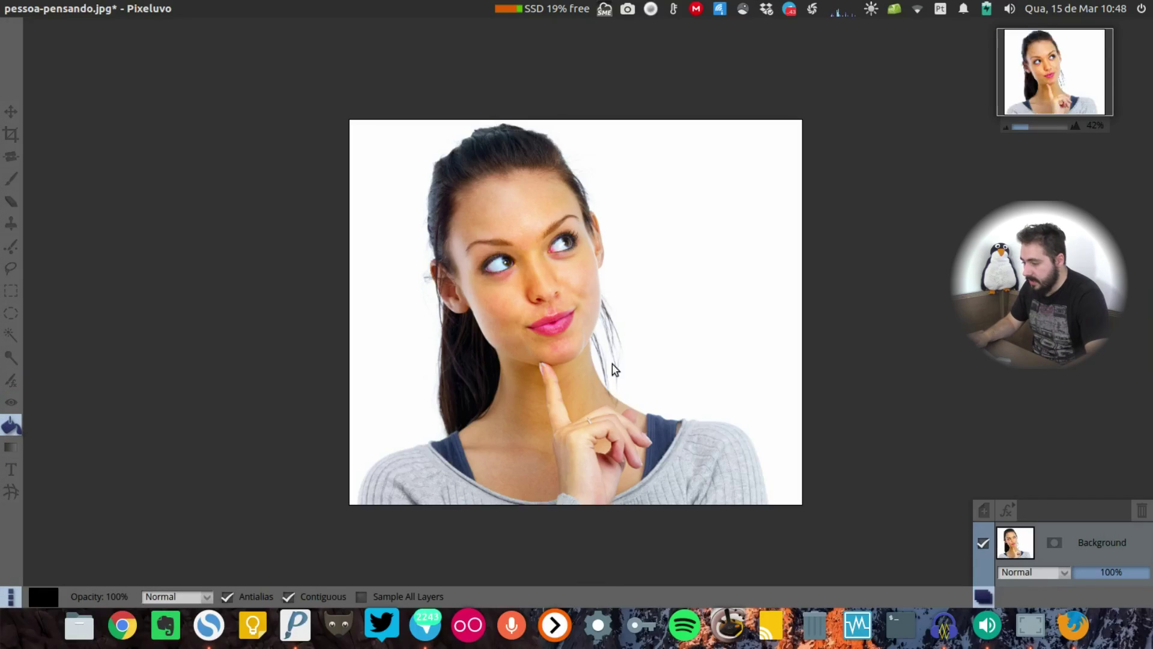
left_click(37, 596)
left_click(159, 457)
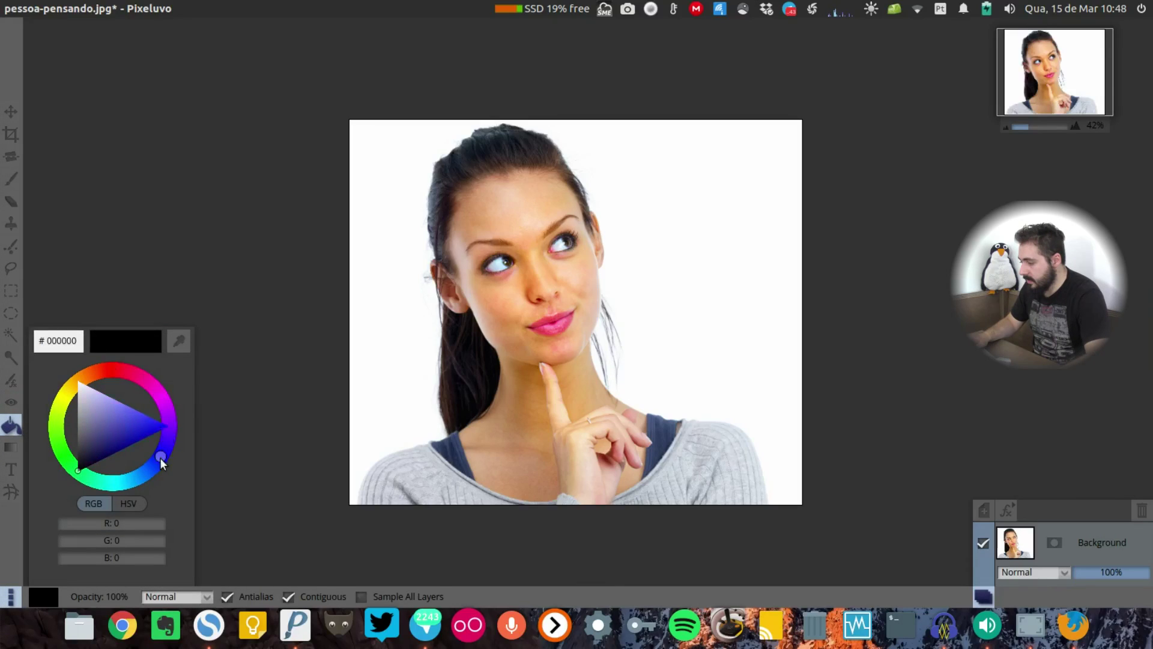
left_click_drag(103, 420, 121, 434)
left_click_drag(156, 470, 143, 474)
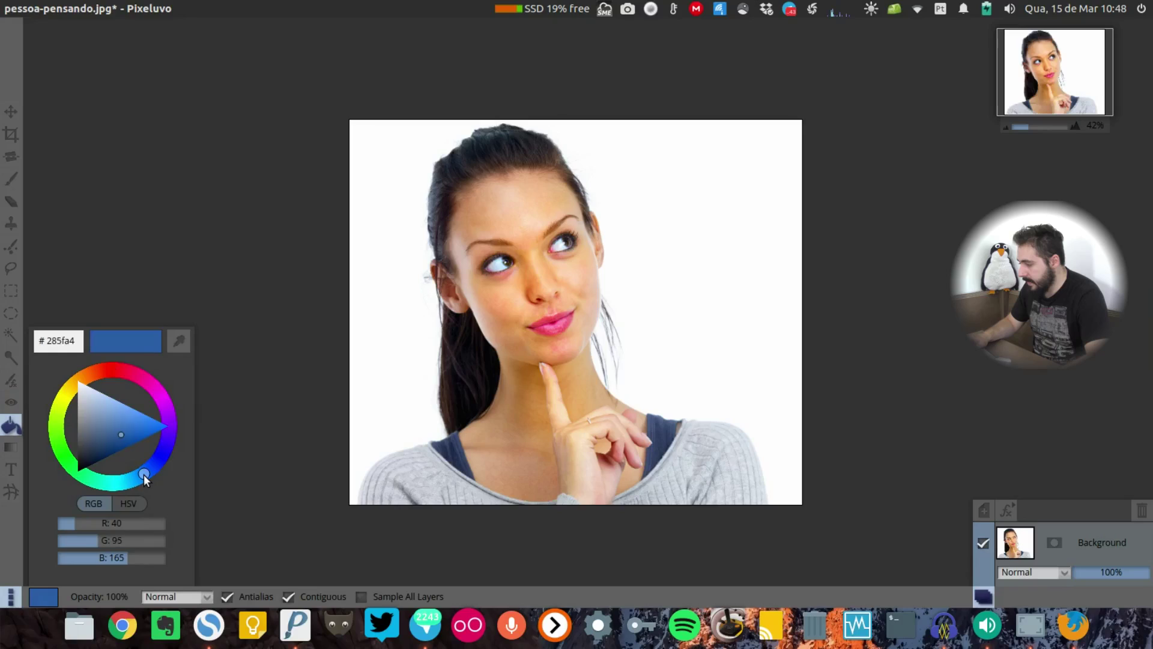
left_click_drag(120, 434, 149, 428)
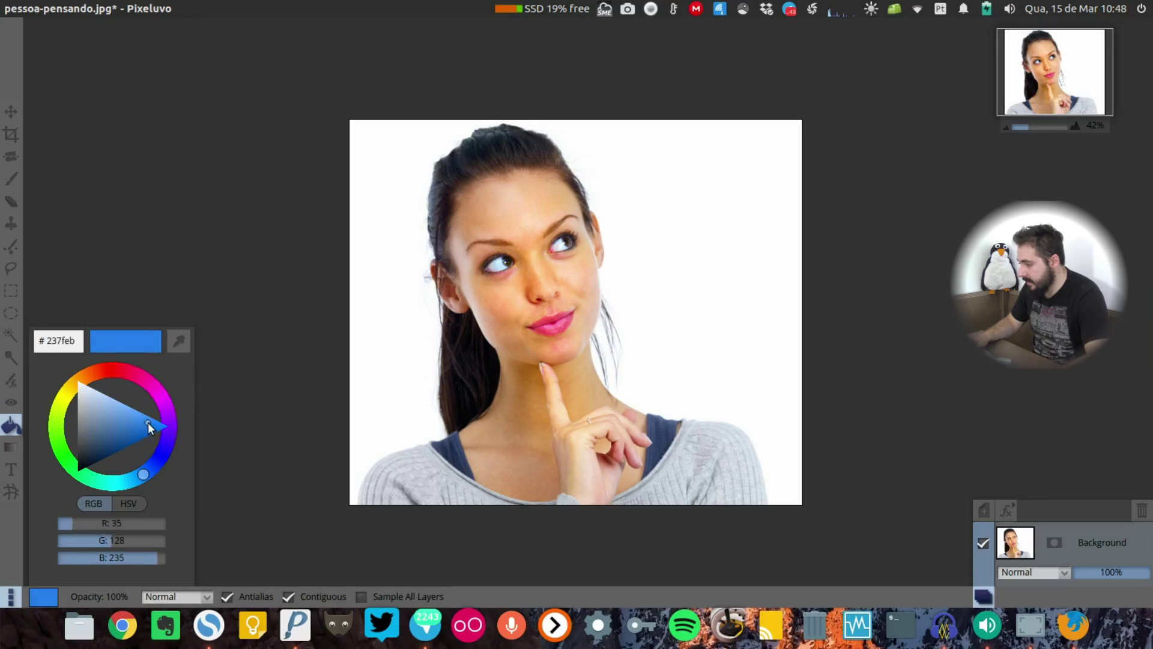
left_click(781, 295)
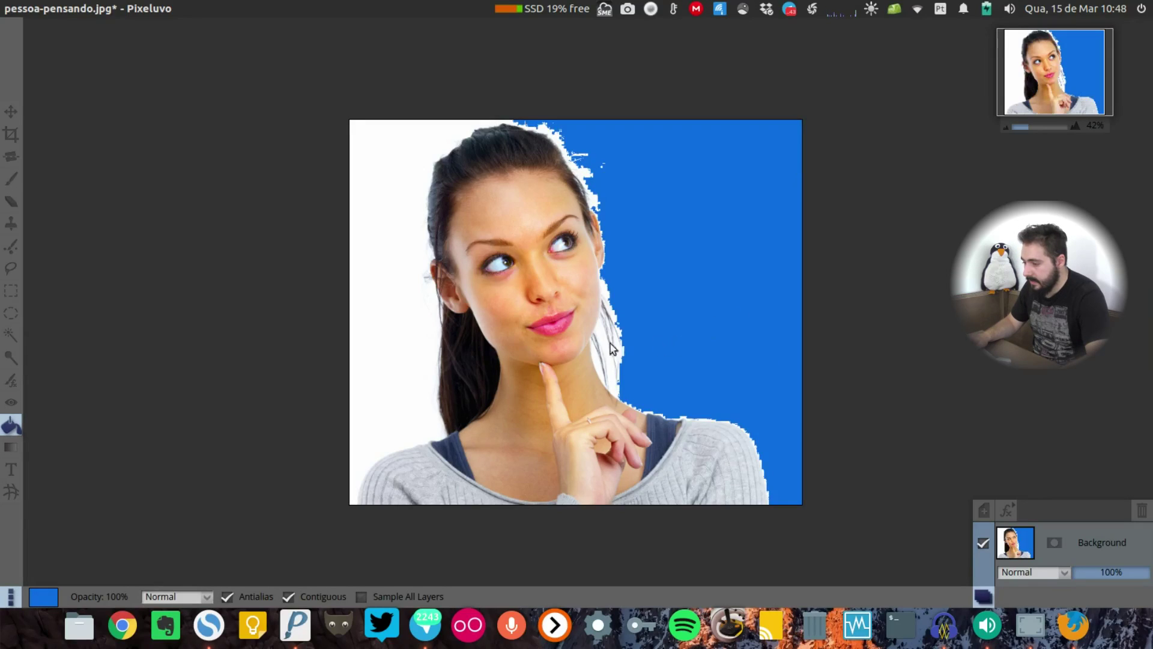
left_click(396, 370)
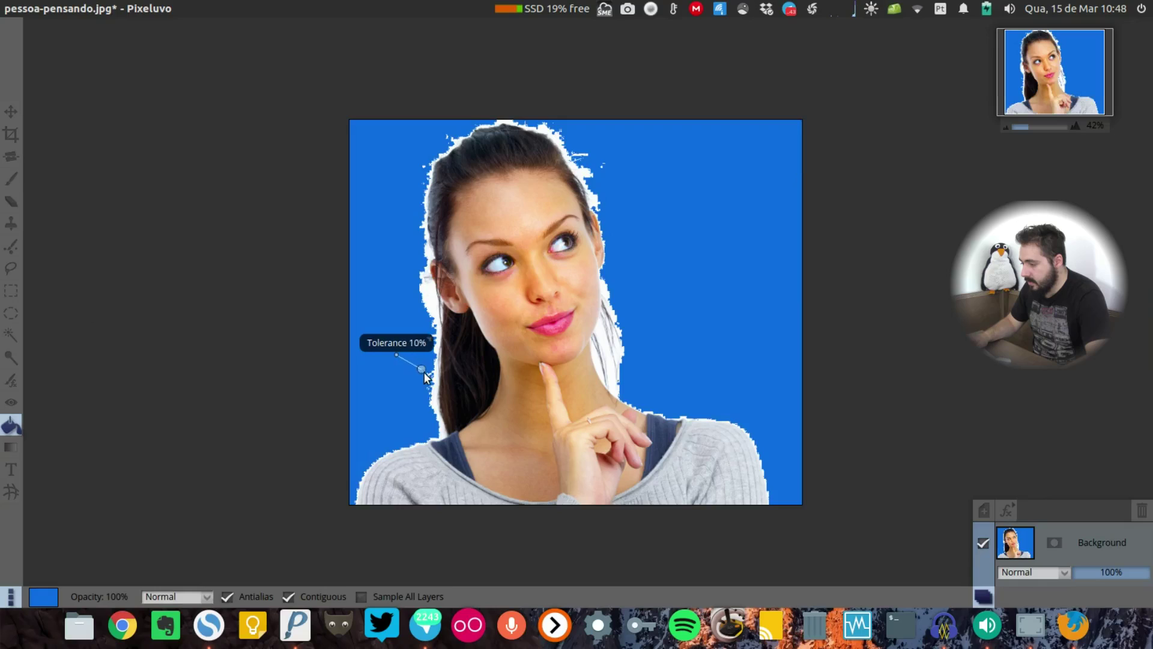
- Try flood-filling the white fringe beside the woman's ear and hair, and undo the fill
left_click_drag(423, 369, 427, 402)
mouse_move(426, 305)
left_mouse_down()
mouse_move(435, 357)
mouse_move(424, 282)
mouse_move(393, 273)
mouse_move(388, 254)
mouse_move(408, 294)
left_mouse_up()
key("ctrl+z")
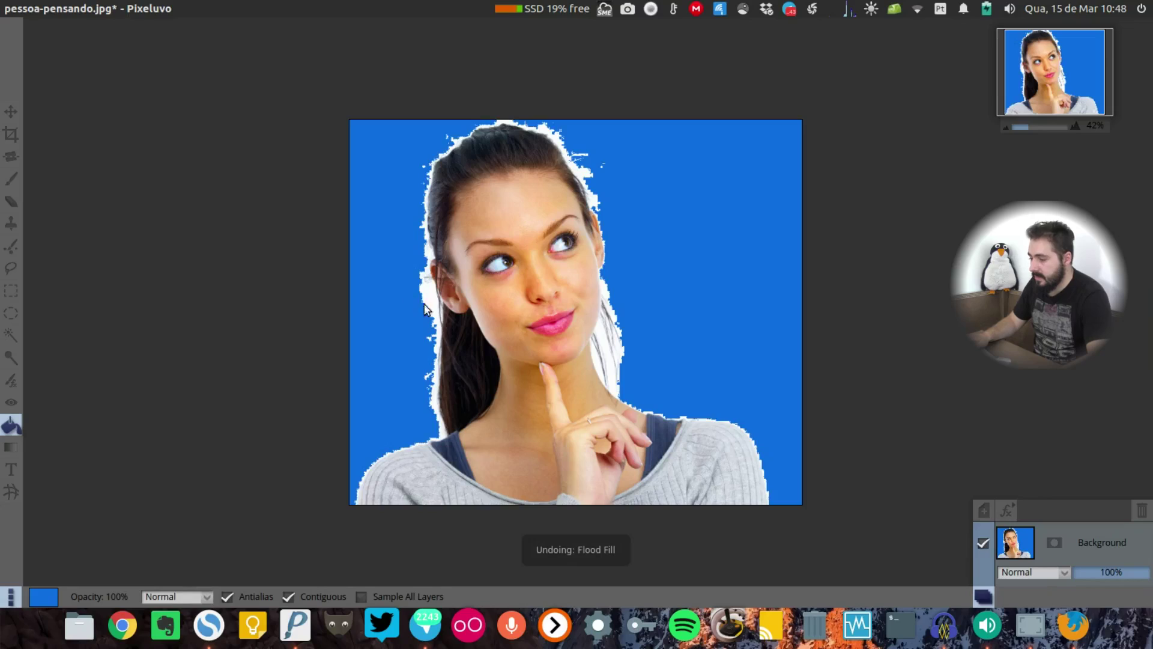
- Undo the blue flood fills so the portrait's background is white again
key("ctrl+z")
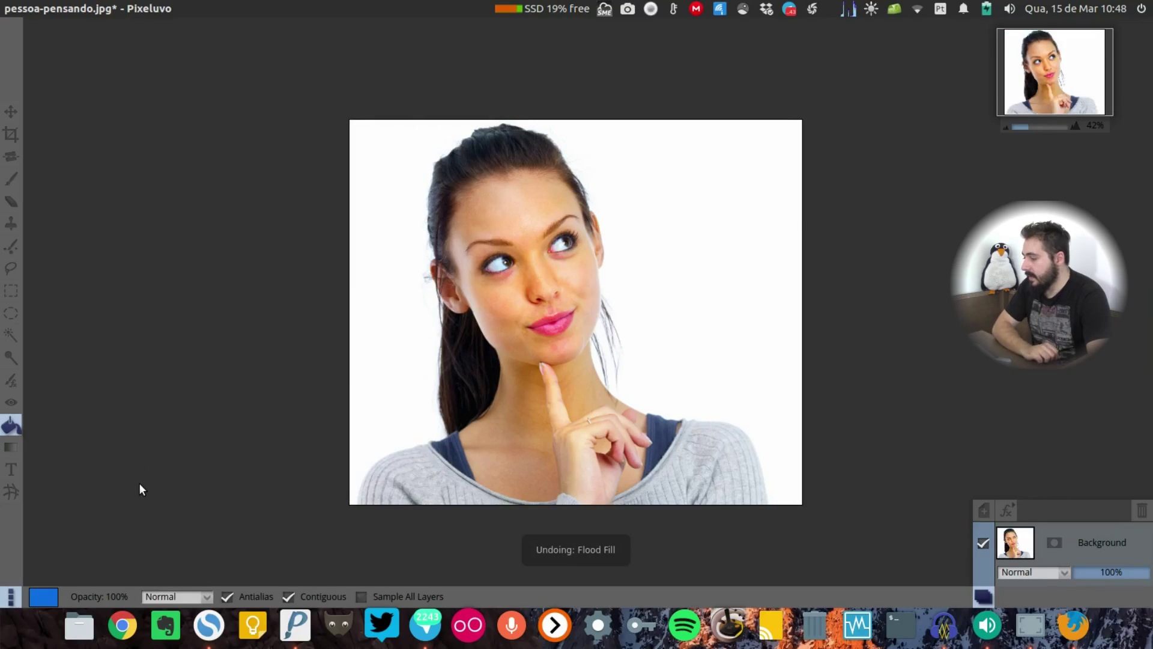
- Try the Warp tool's Pull mode at 120 px on the woman's nose and mouth, and undo the distortion
left_click(11, 493)
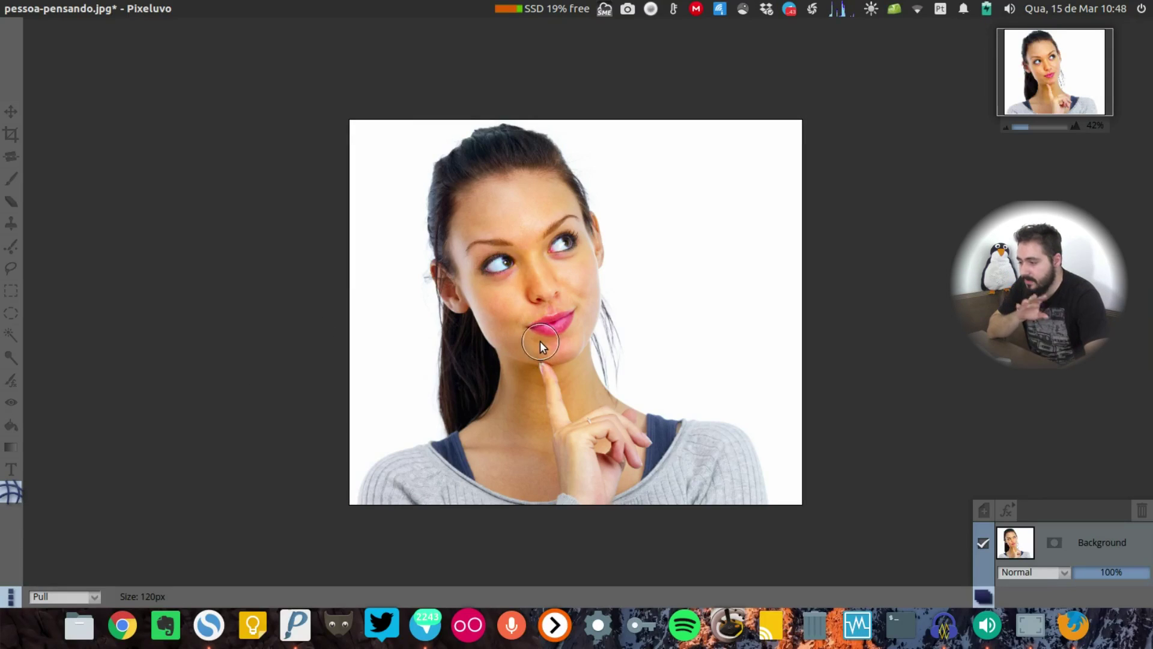
mouse_move(556, 290)
left_mouse_down()
mouse_move(491, 283)
mouse_move(496, 240)
mouse_move(646, 327)
mouse_move(481, 249)
mouse_move(591, 371)
left_mouse_up()
key("ctrl+z")
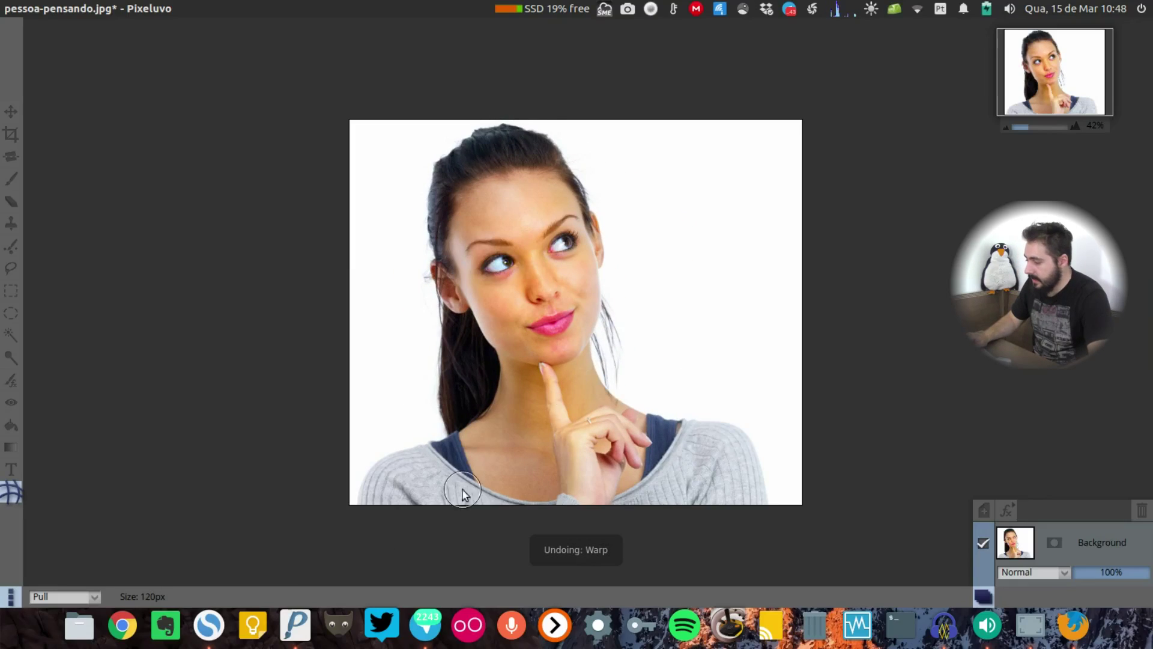
- Warp the woman's nose and one eye in Scale mode with a 76 px brush
mouse_move(164, 595)
left_click(147, 571)
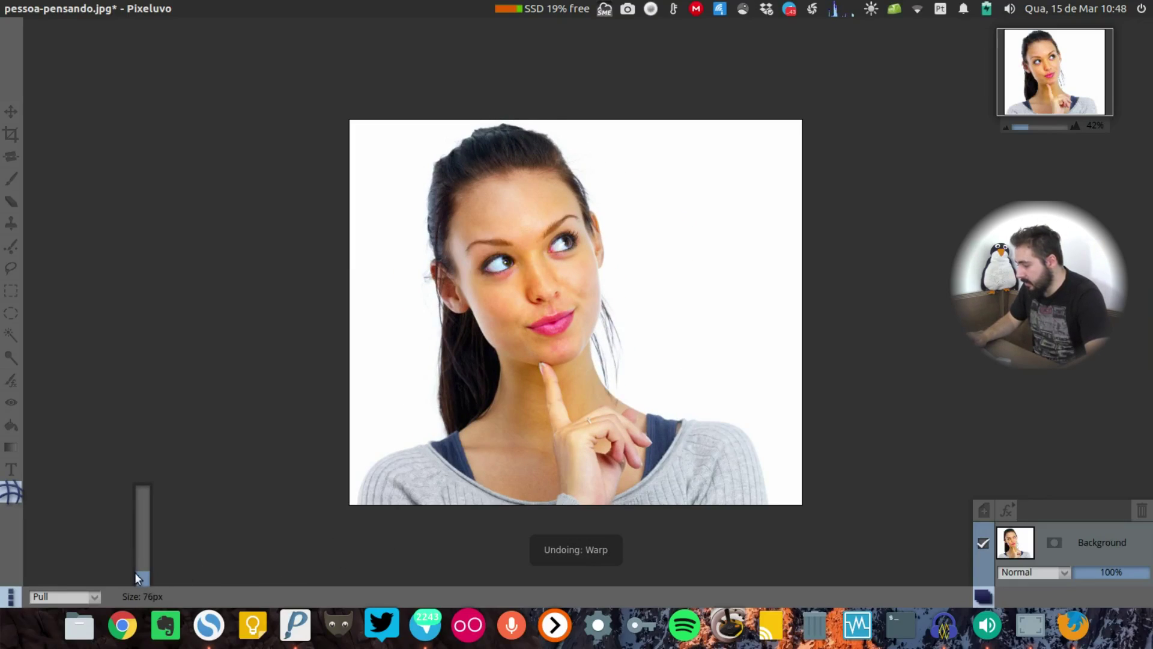
left_click(88, 597)
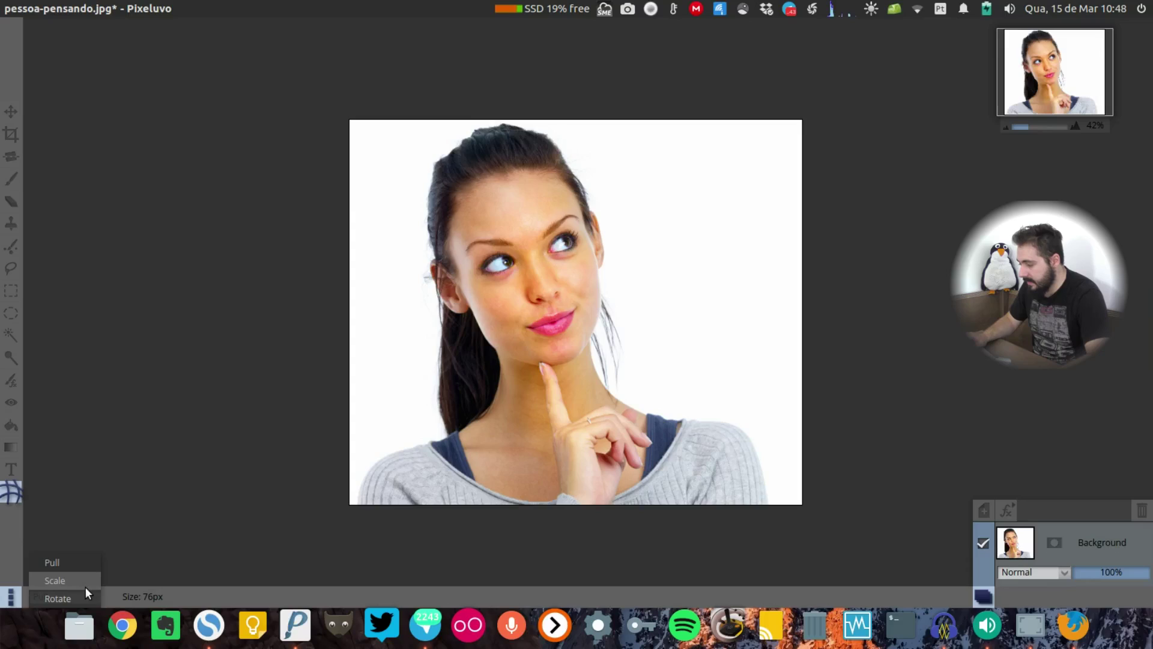
left_click(87, 579)
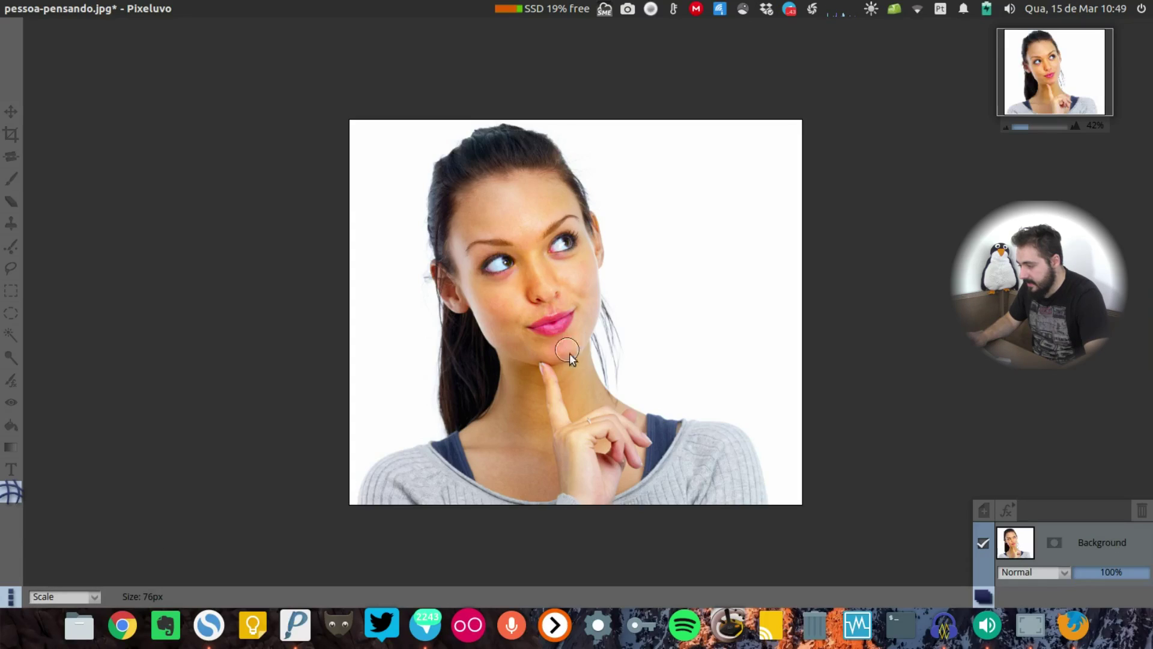
mouse_move(547, 285)
left_mouse_down()
mouse_move(545, 300)
mouse_move(545, 291)
left_mouse_up()
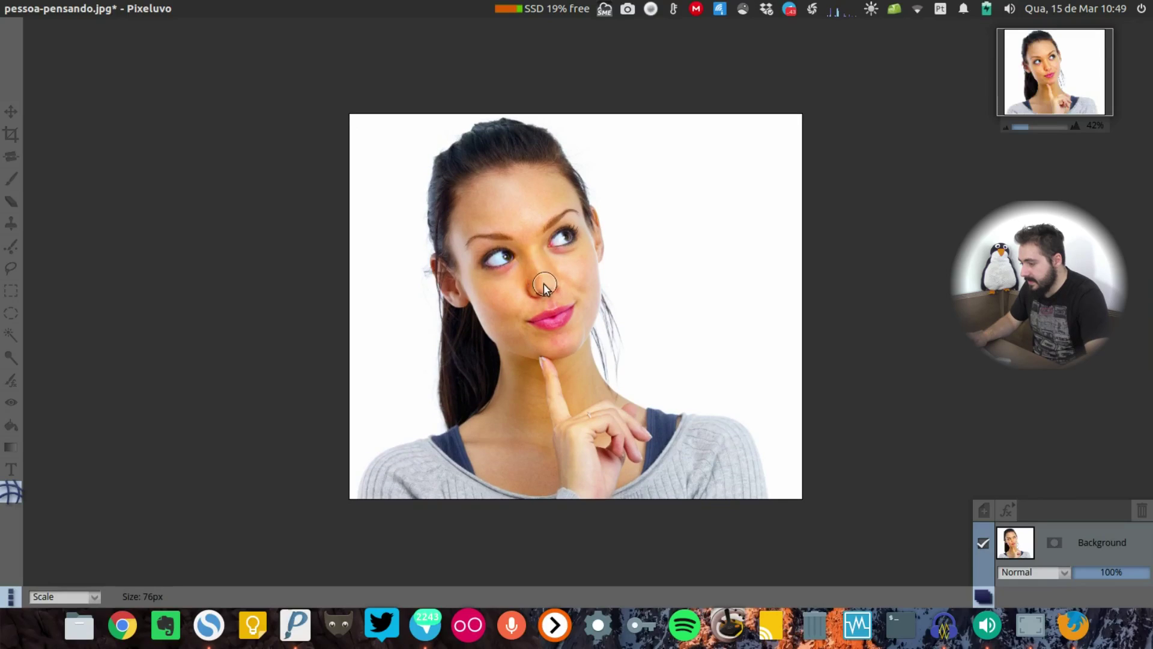
left_click_drag(508, 258, 498, 259)
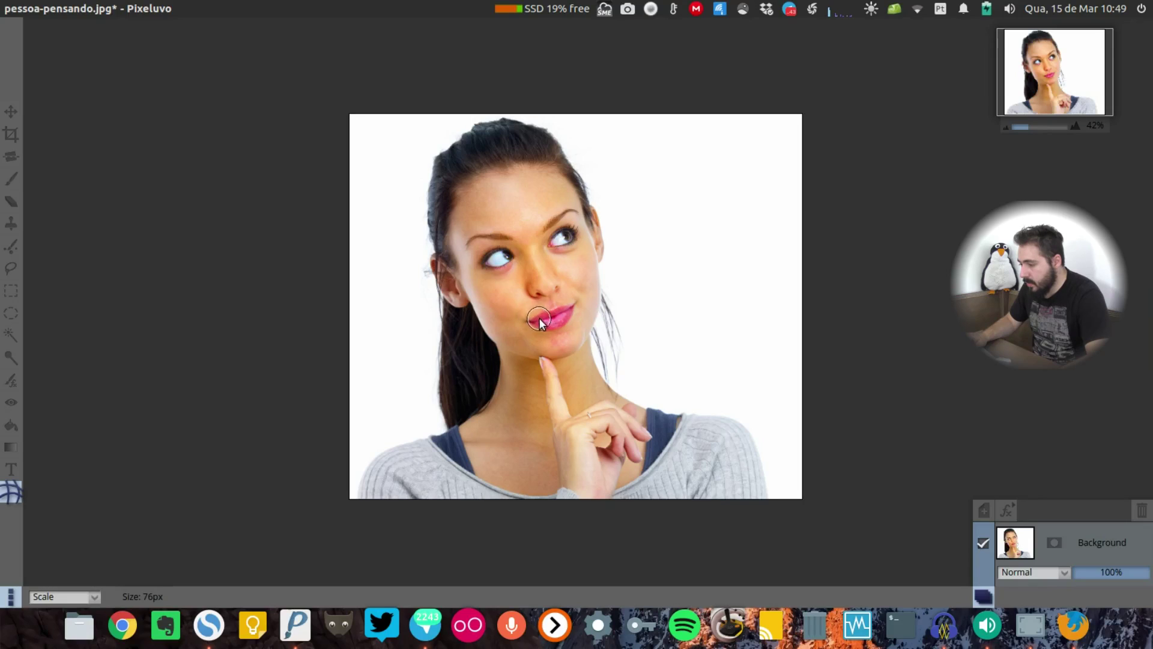
- Undo the Scale warps and the red-eye reduction on the portrait
key("ctrl+z")
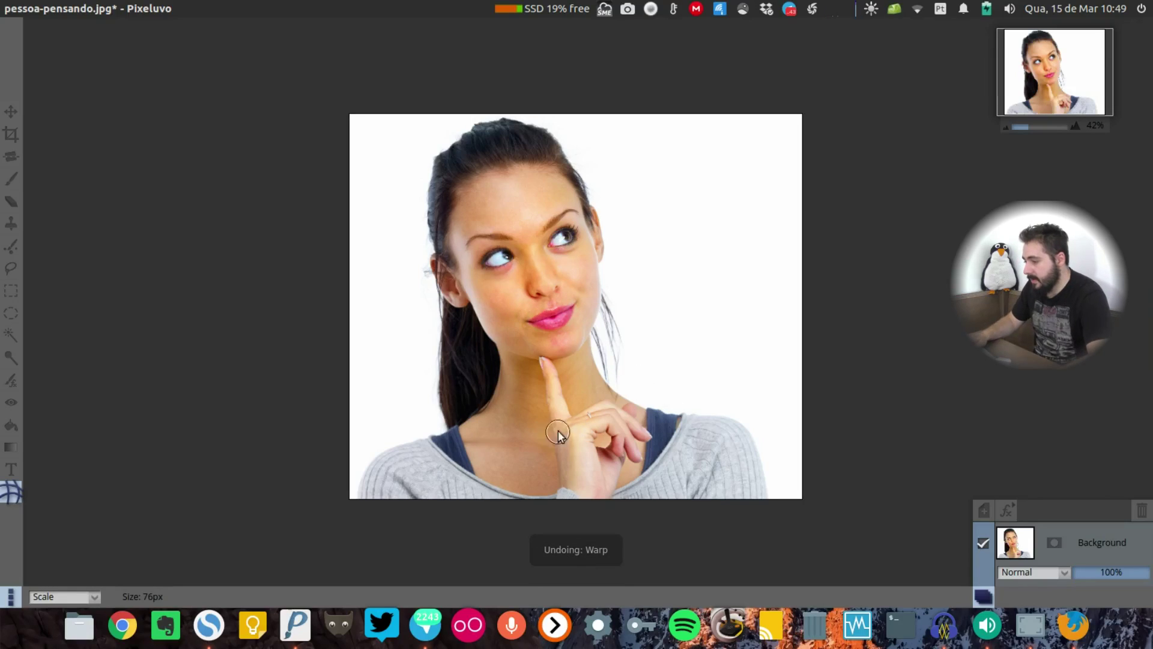
key("ctrl+z")
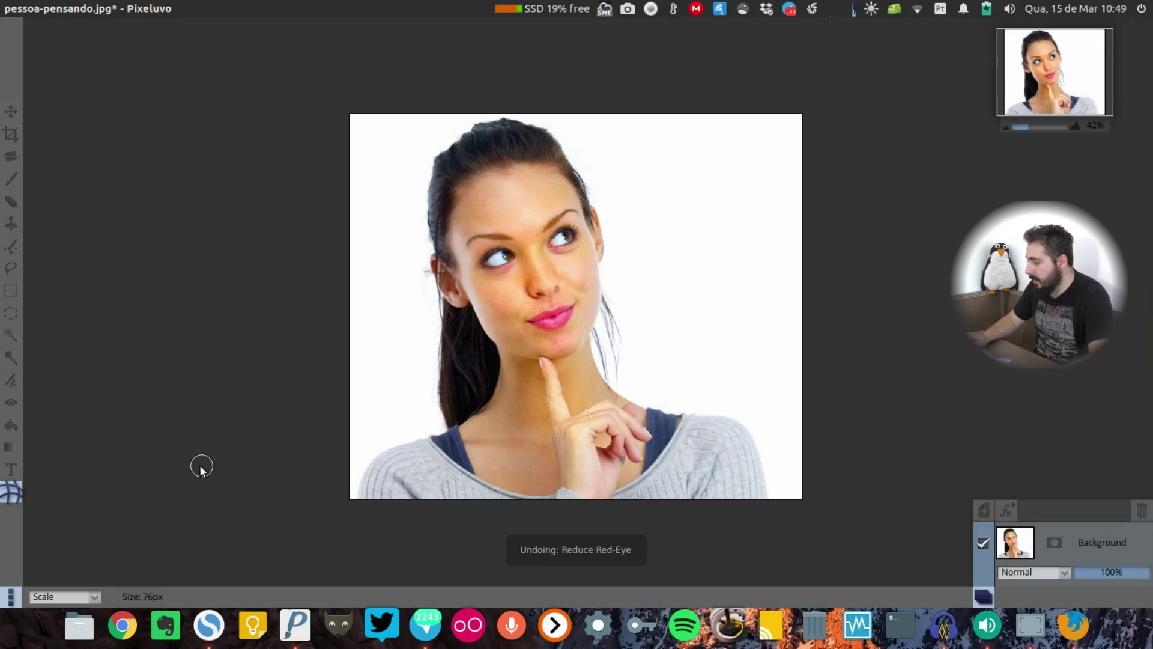
- Fill the portrait with a linear black-to-white gradient, and replace it with a dark-to-light blue preset gradient
left_click(13, 452)
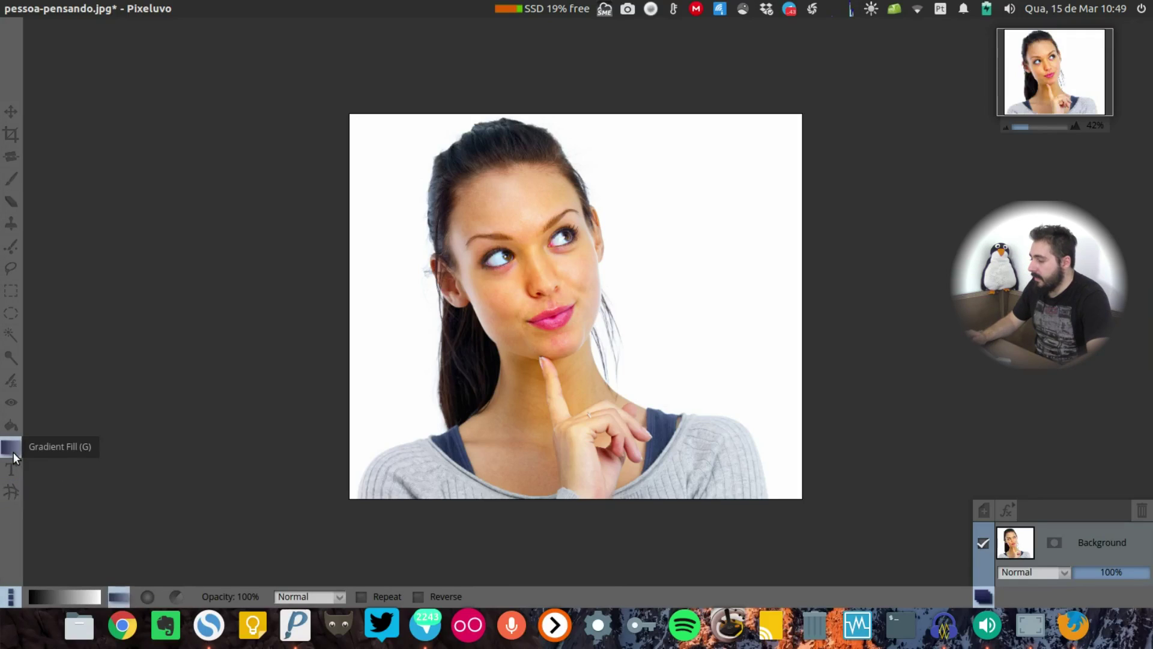
left_click_drag(435, 323, 719, 330)
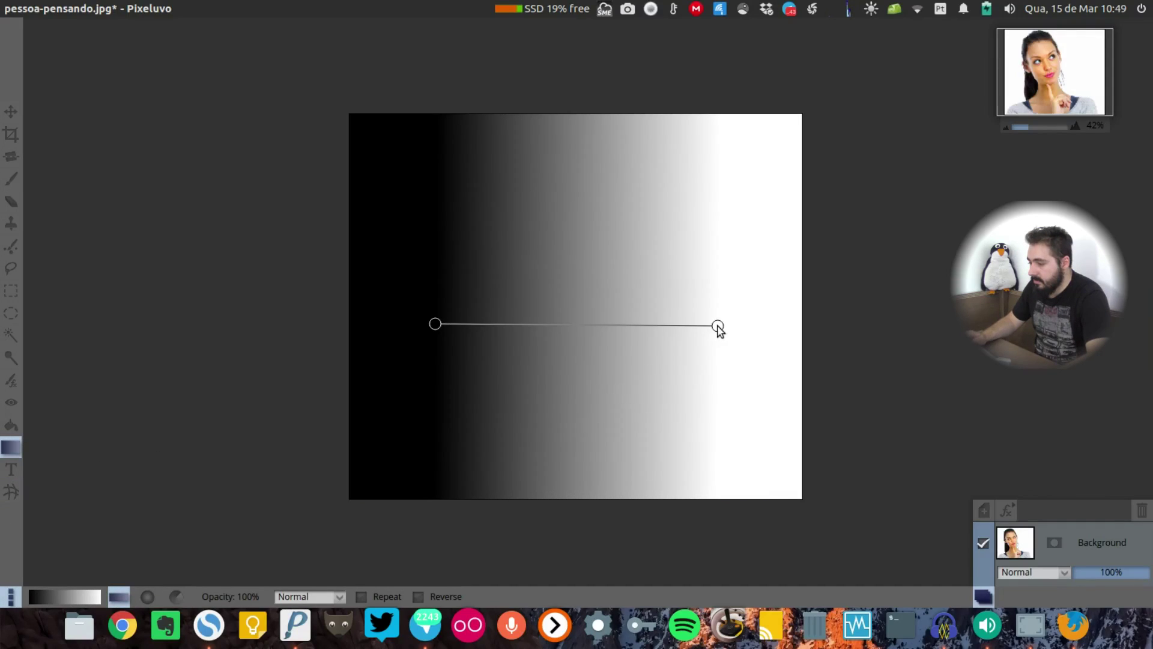
left_click(76, 597)
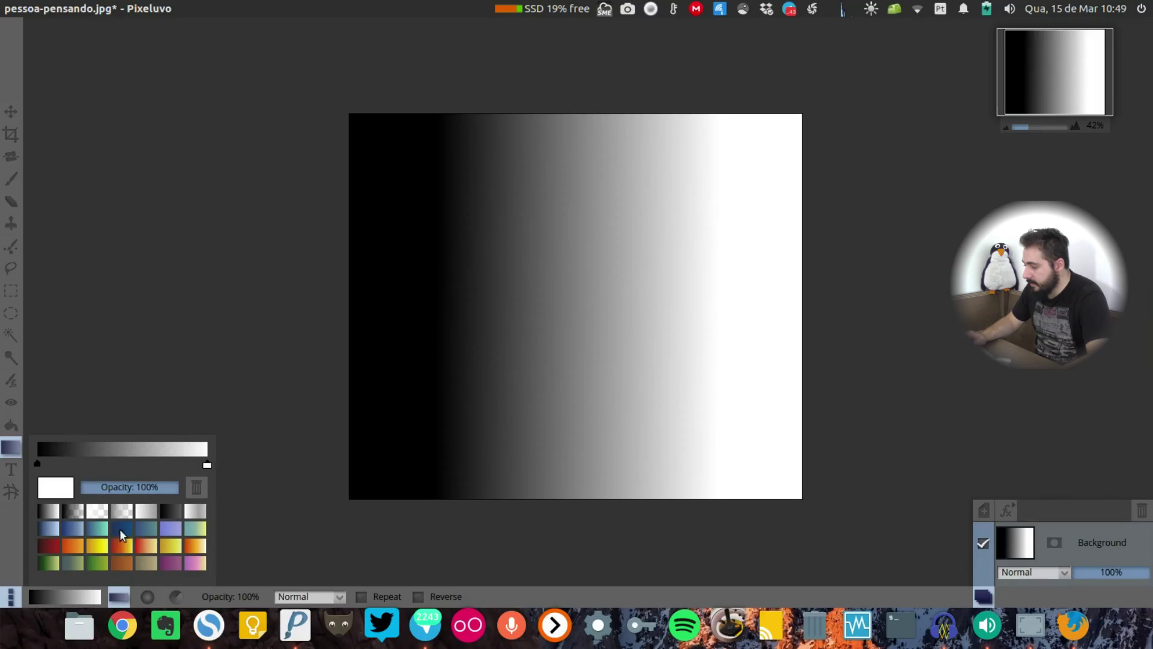
left_click(53, 529)
left_click_drag(553, 296, 788, 323)
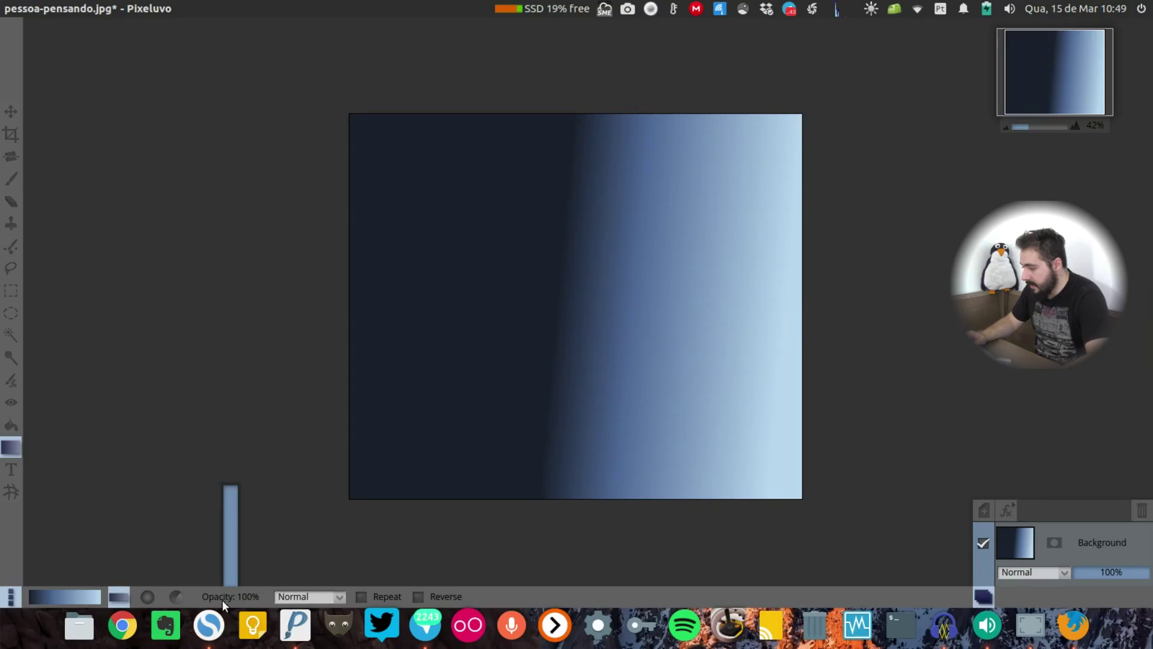
- Fill the canvas with the blue gradient in the radial style, and again in the conical style from near the centre
left_click(147, 596)
left_click_drag(555, 273, 779, 510)
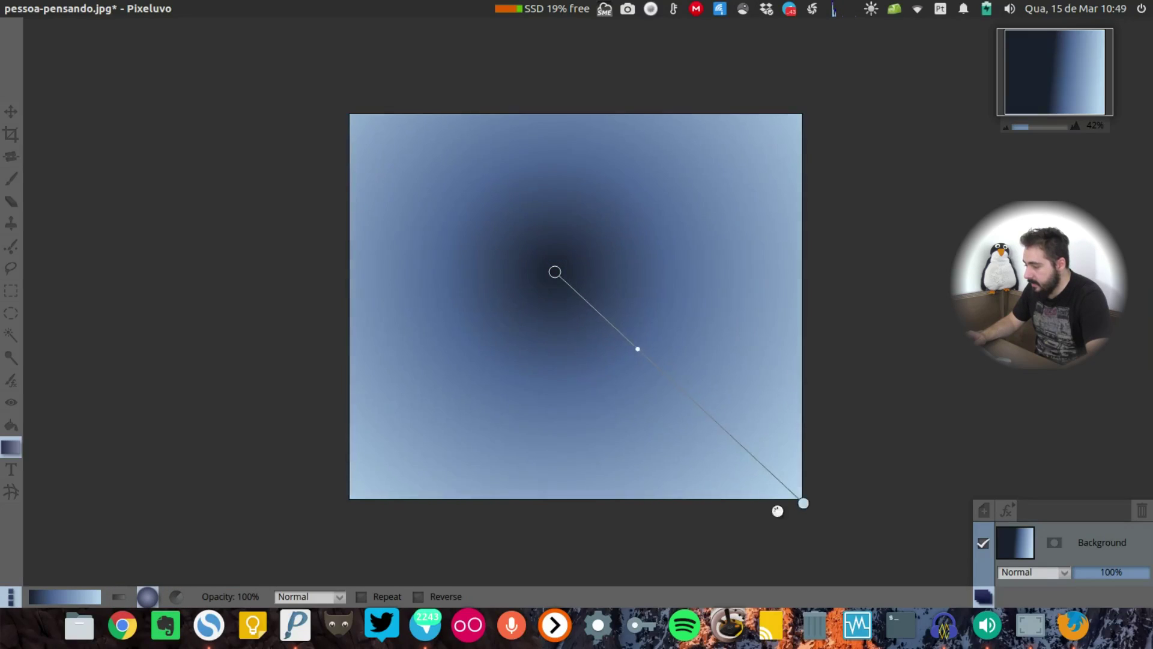
left_click(176, 597)
left_click_drag(564, 278, 702, 311)
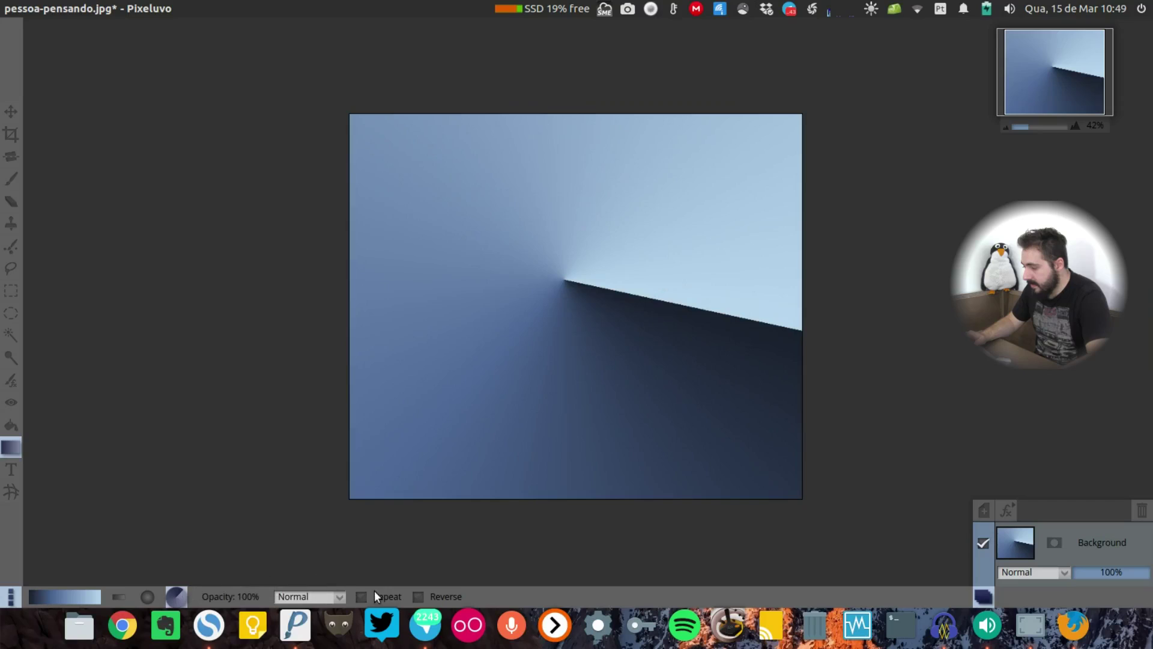
- View the gradient's blend modes, and undo all gradient fills to restore the portrait
left_click(338, 592)
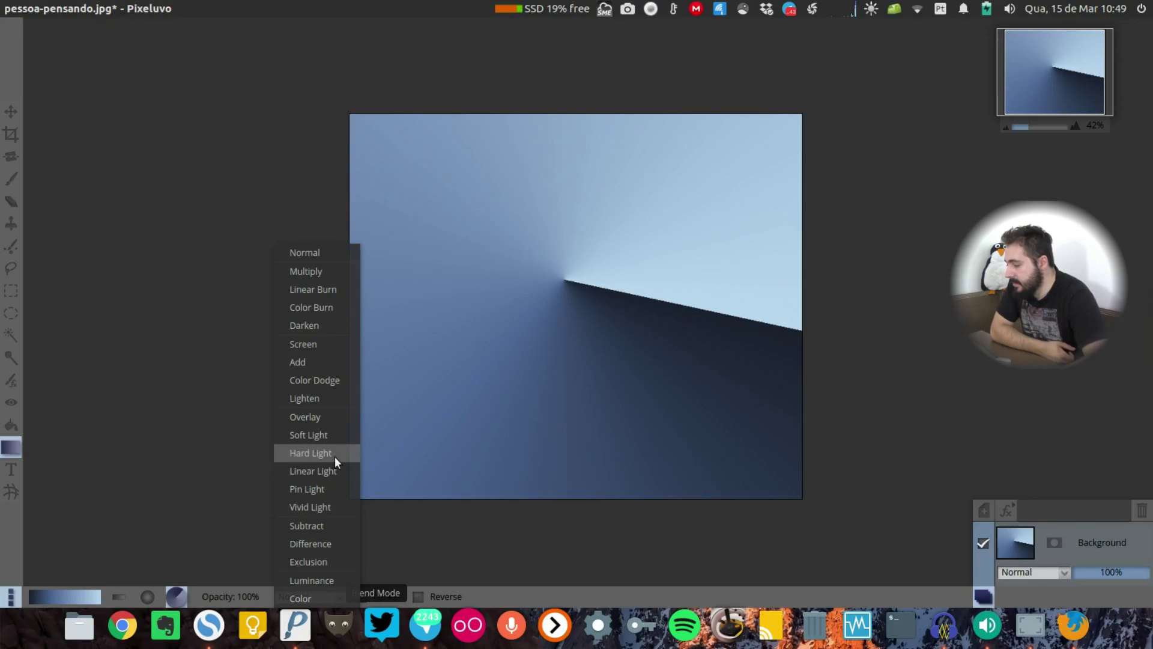
left_click(1026, 545)
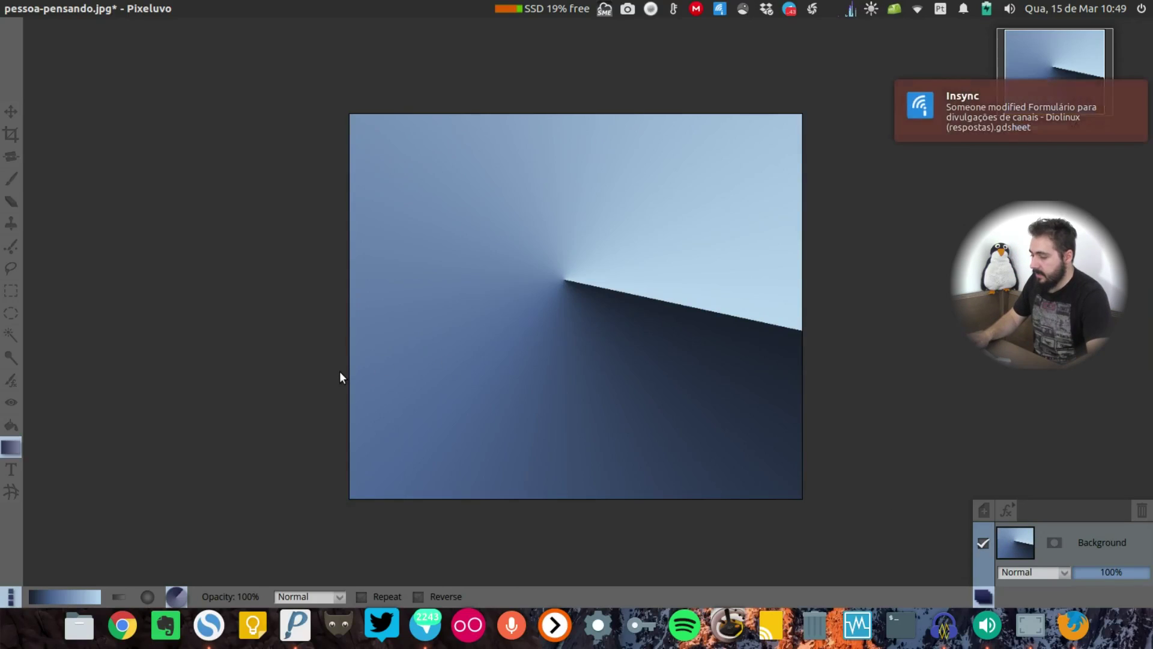
key("ctrl+z")
key("ctrl+z")
- Trace a rough freehand lasso selection with a 13 px feather across the woman's head, and discard it
key("l")
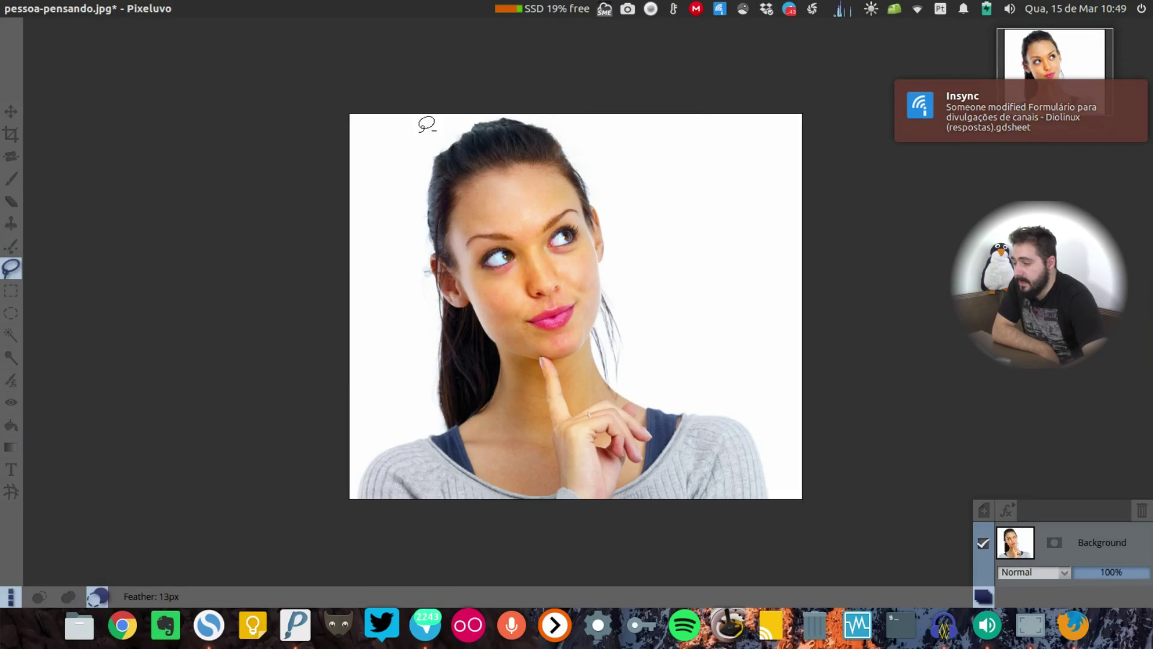
mouse_move(624, 168)
left_mouse_down()
mouse_move(661, 314)
mouse_move(661, 365)
mouse_move(640, 370)
mouse_move(619, 206)
mouse_move(588, 176)
mouse_move(586, 149)
mouse_move(544, 126)
mouse_move(455, 121)
mouse_move(373, 167)
mouse_move(354, 262)
mouse_move(376, 329)
mouse_move(428, 340)
mouse_move(413, 202)
mouse_move(453, 155)
mouse_move(572, 305)
mouse_move(389, 385)
mouse_move(619, 280)
mouse_move(462, 294)
mouse_move(557, 341)
mouse_move(537, 297)
mouse_move(401, 236)
mouse_move(511, 273)
mouse_move(553, 303)
left_mouse_up()
left_click(551, 305)
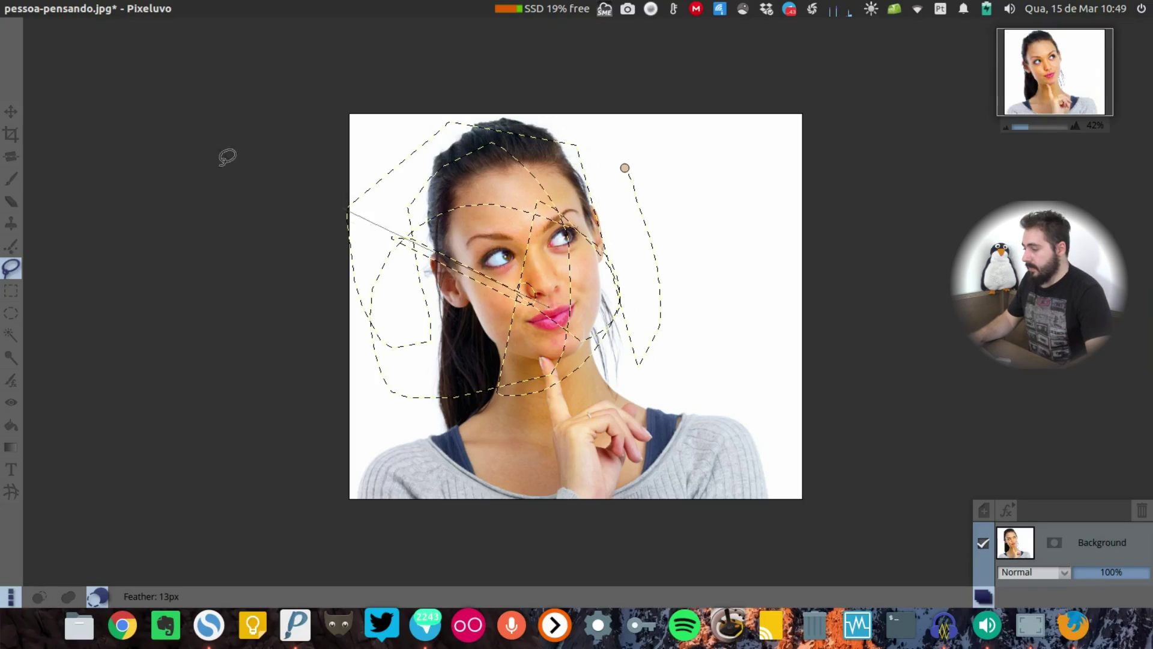
left_click(13, 118)
left_click(534, 280)
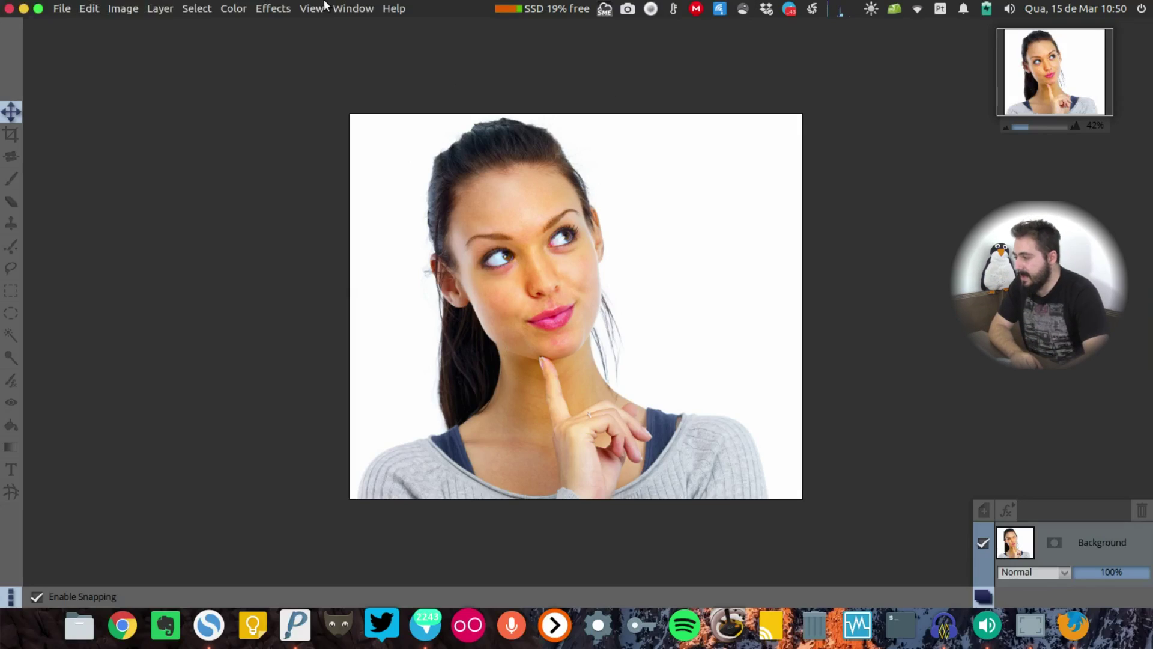
- Switch through the open projects hair7.jpg and 4-razoes-para-ser-uma-pessoa-mais-curiosa-thumb-570.jpg to the untitled Home Office project
left_click(354, 7)
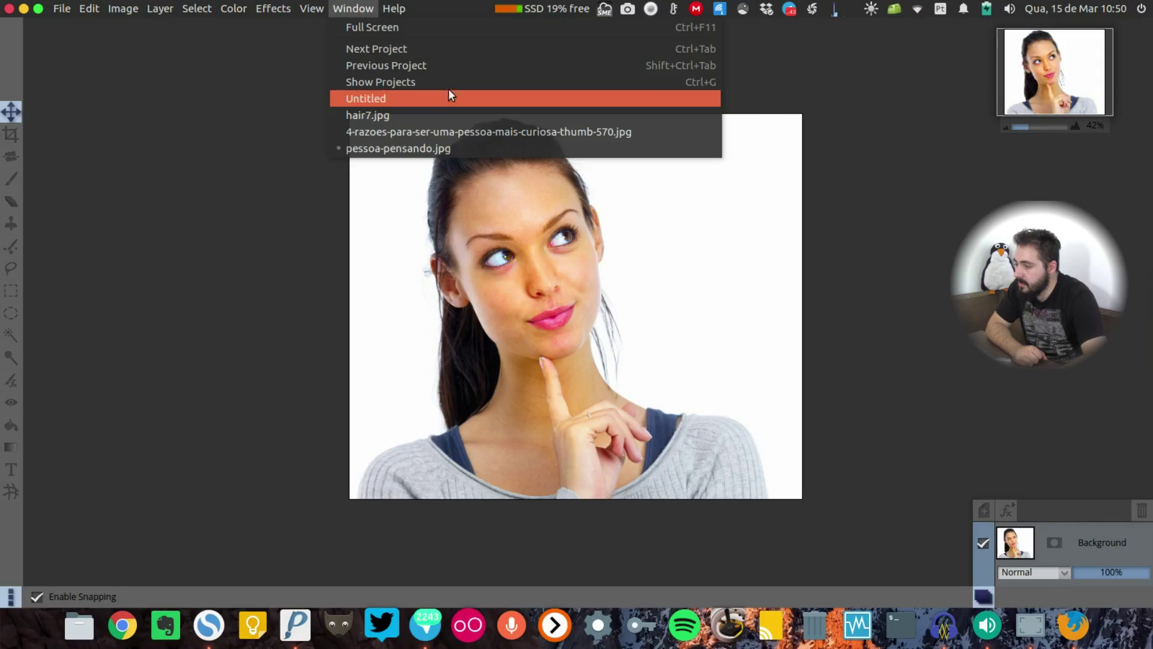
left_click(442, 115)
left_click(352, 7)
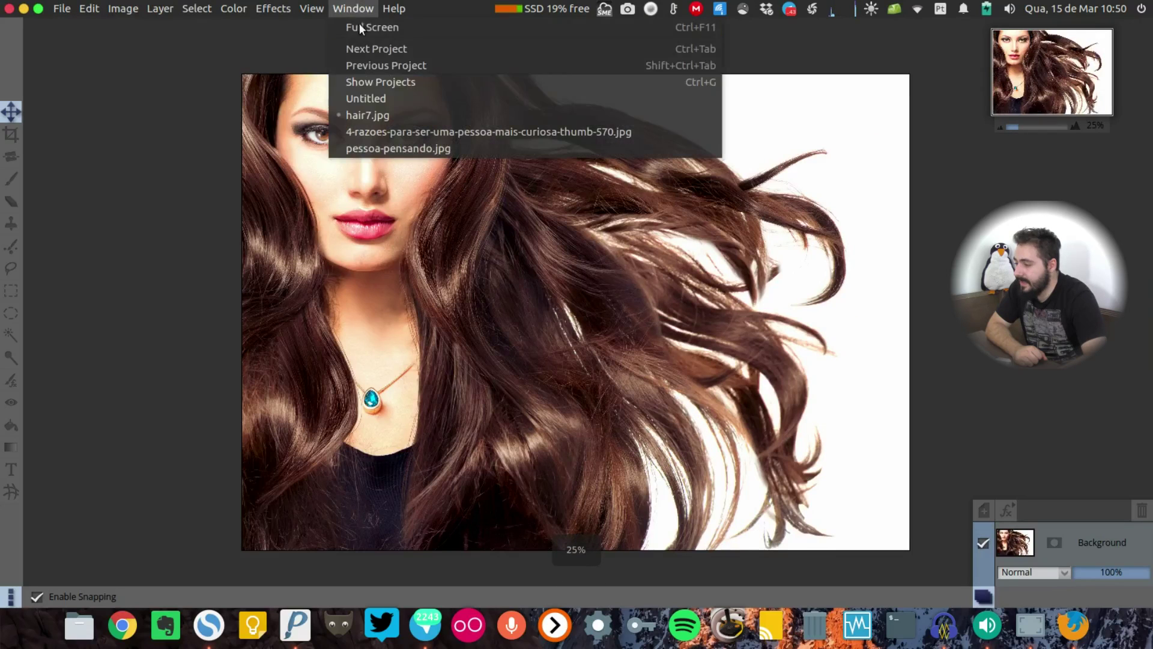
left_click(395, 130)
left_click(360, 9)
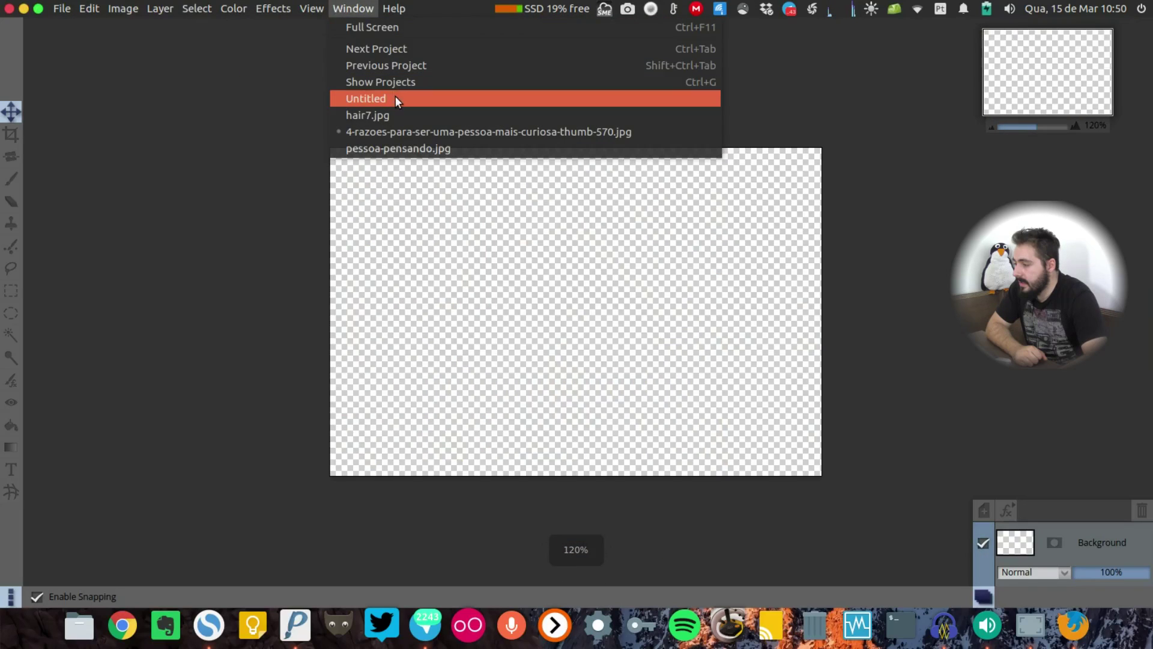
left_click(395, 98)
- Move the Home Office title lower and slightly right in full-screen mode, and leave full screen by searching the commands for "full"
left_click(351, 8)
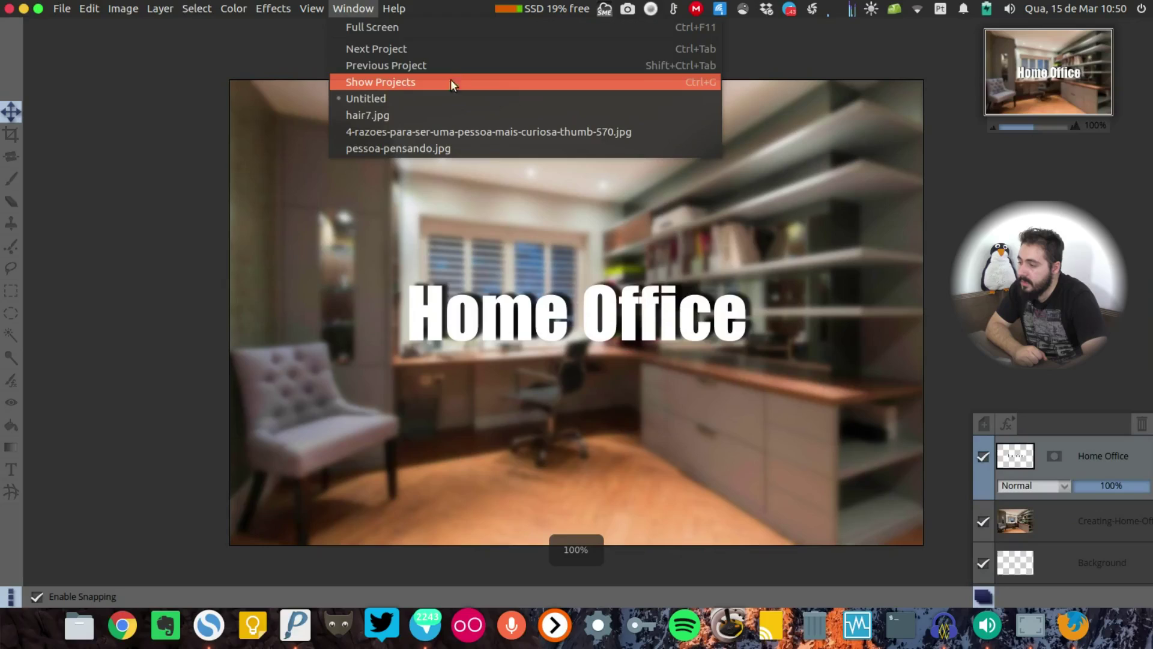
left_click(542, 26)
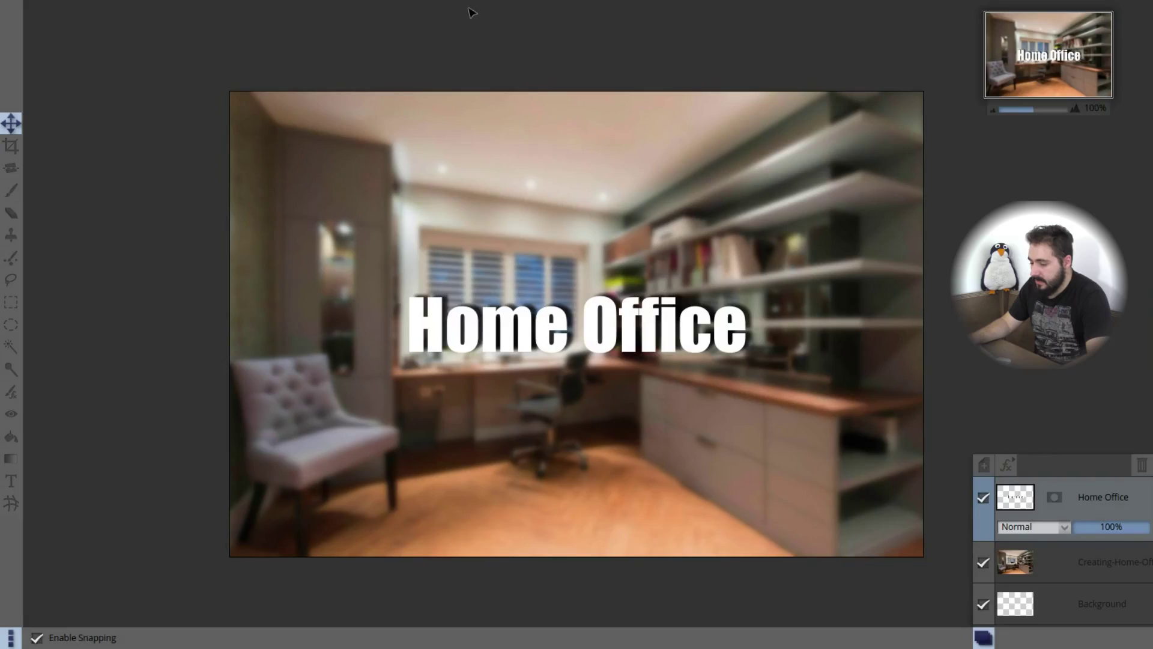
key("alt")
type("full")
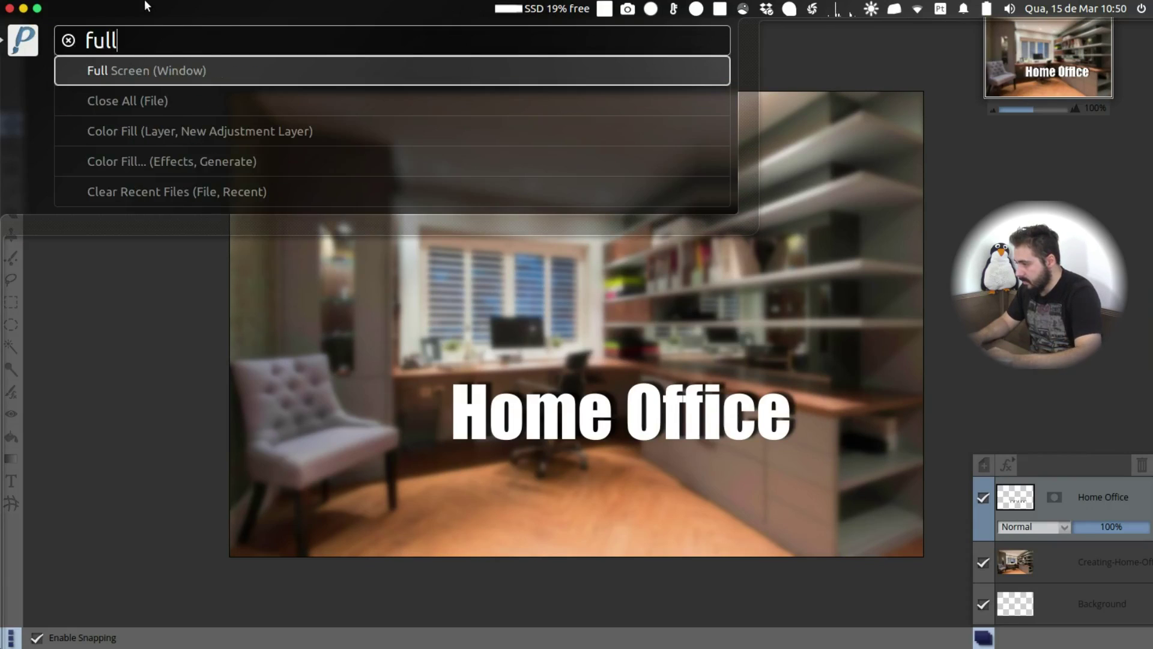
key("Return")
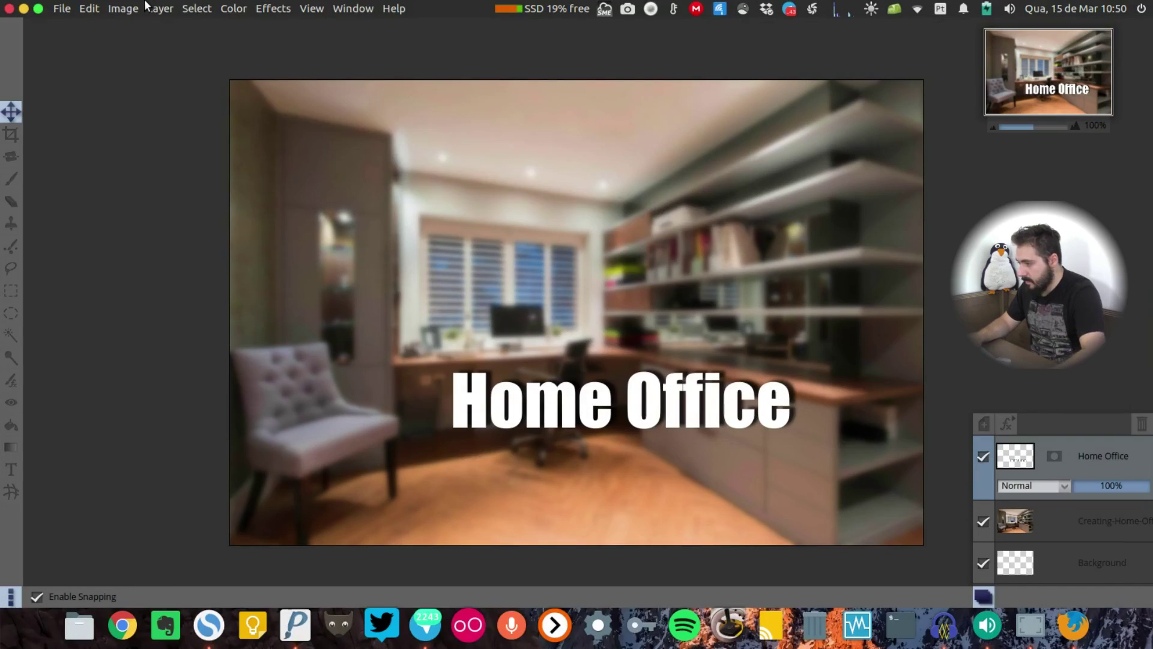
- Show the overview of all open projects and return to the Home Office project
left_click(382, 10)
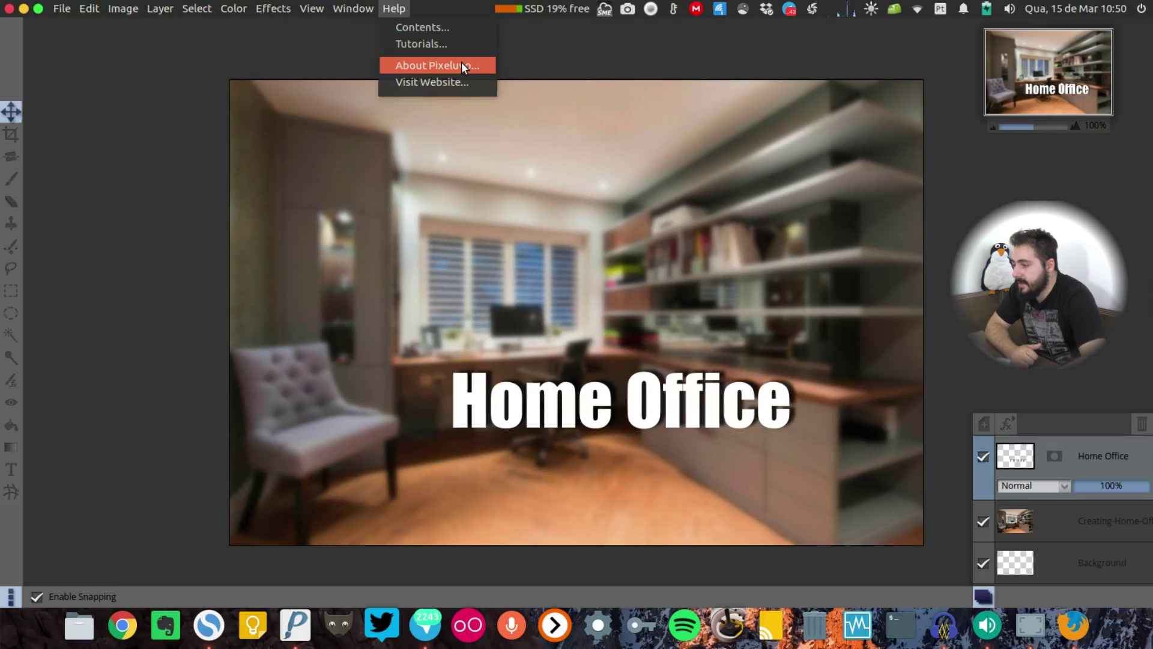
mouse_move(347, 8)
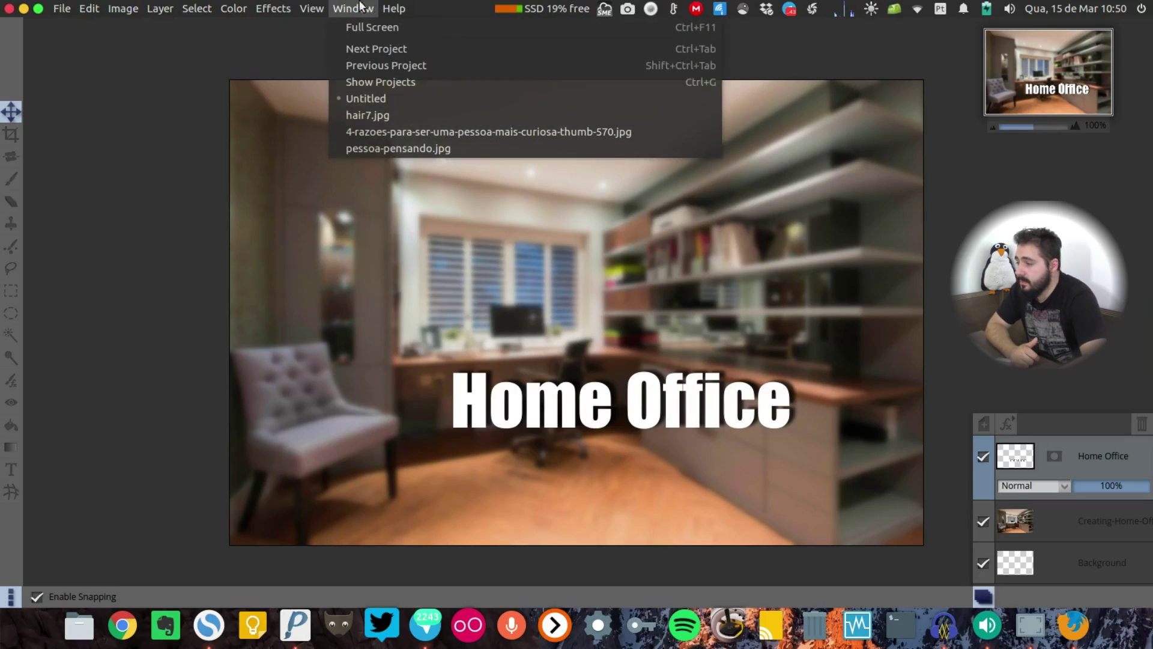
left_click(409, 83)
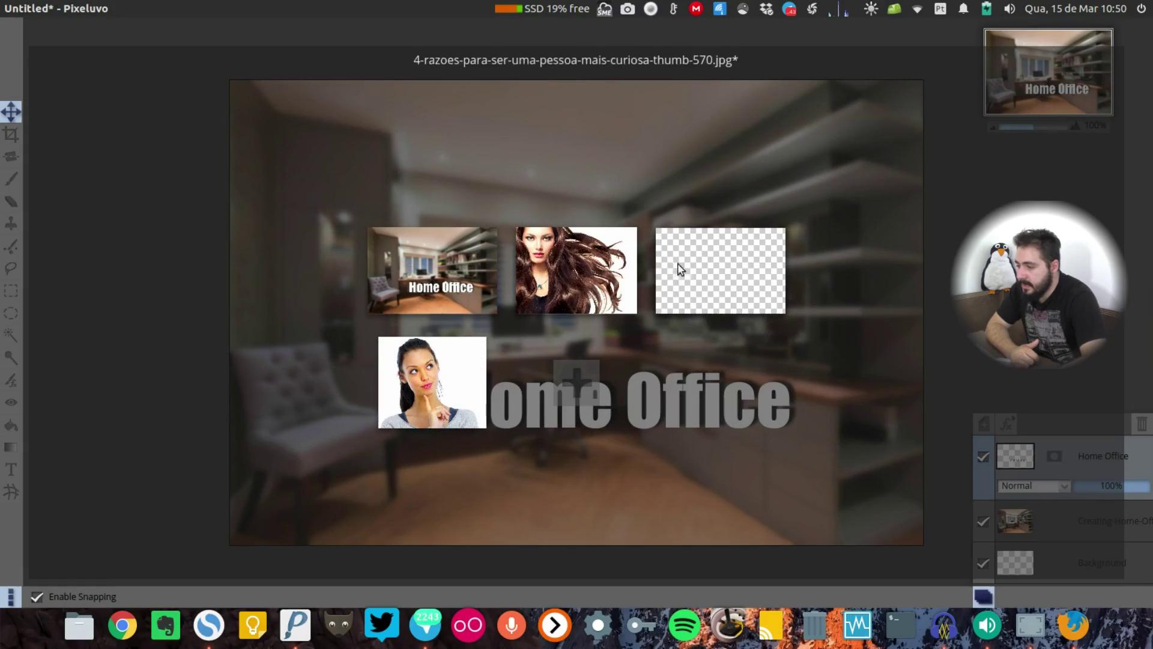
left_click(434, 291)
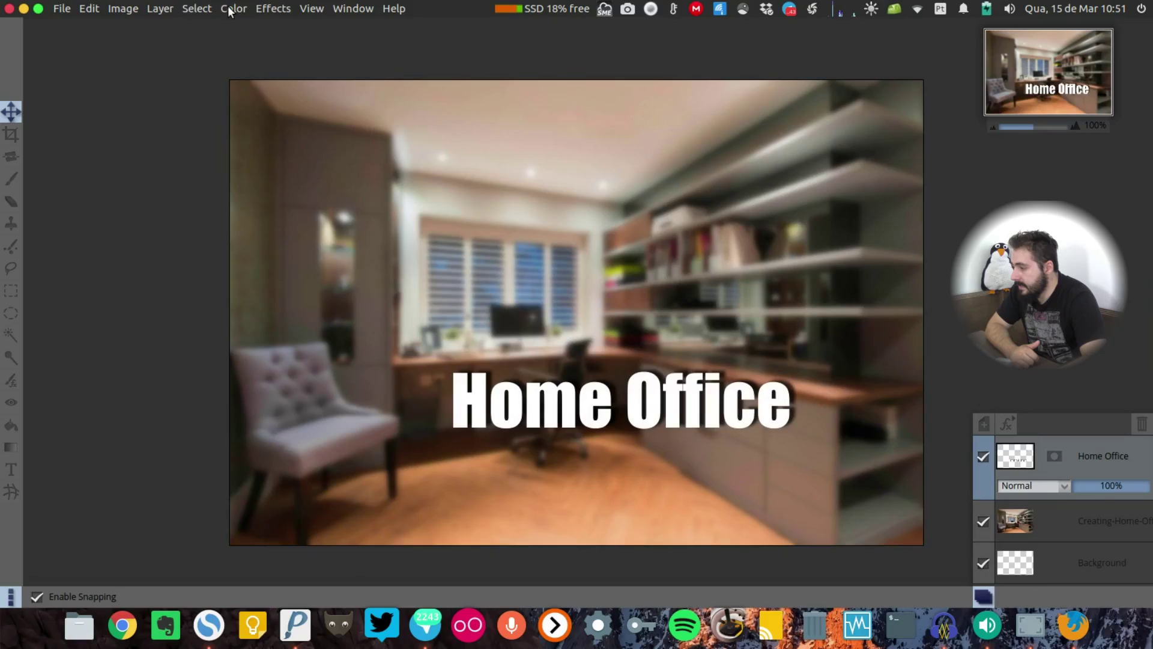
left_click(233, 9)
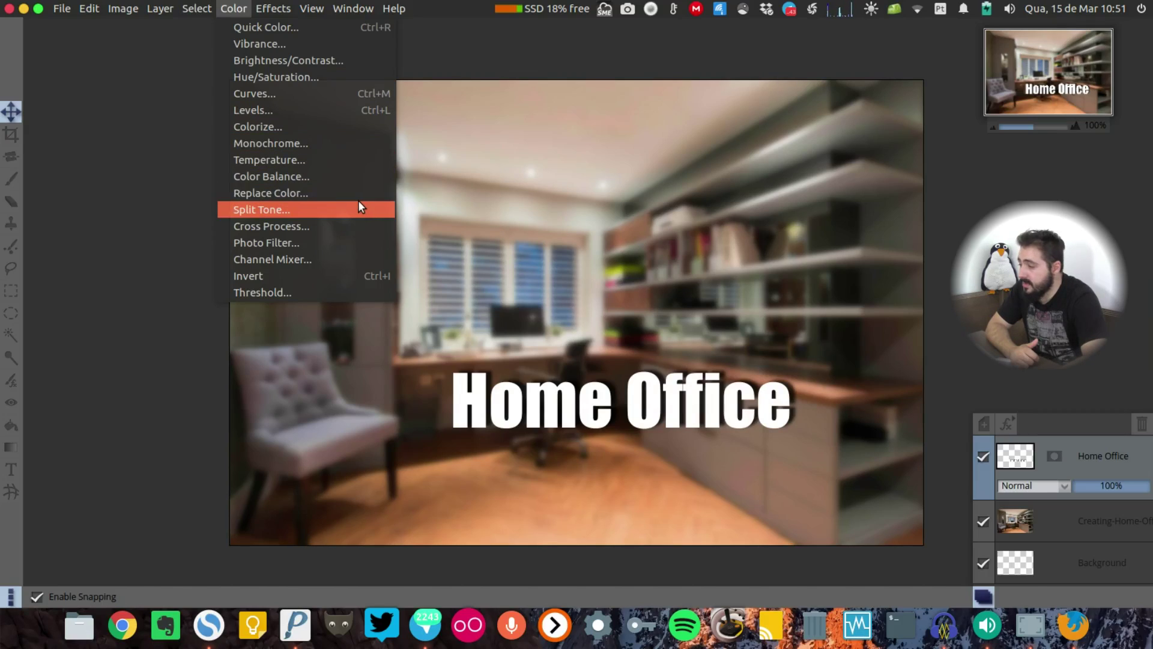
mouse_move(197, 8)
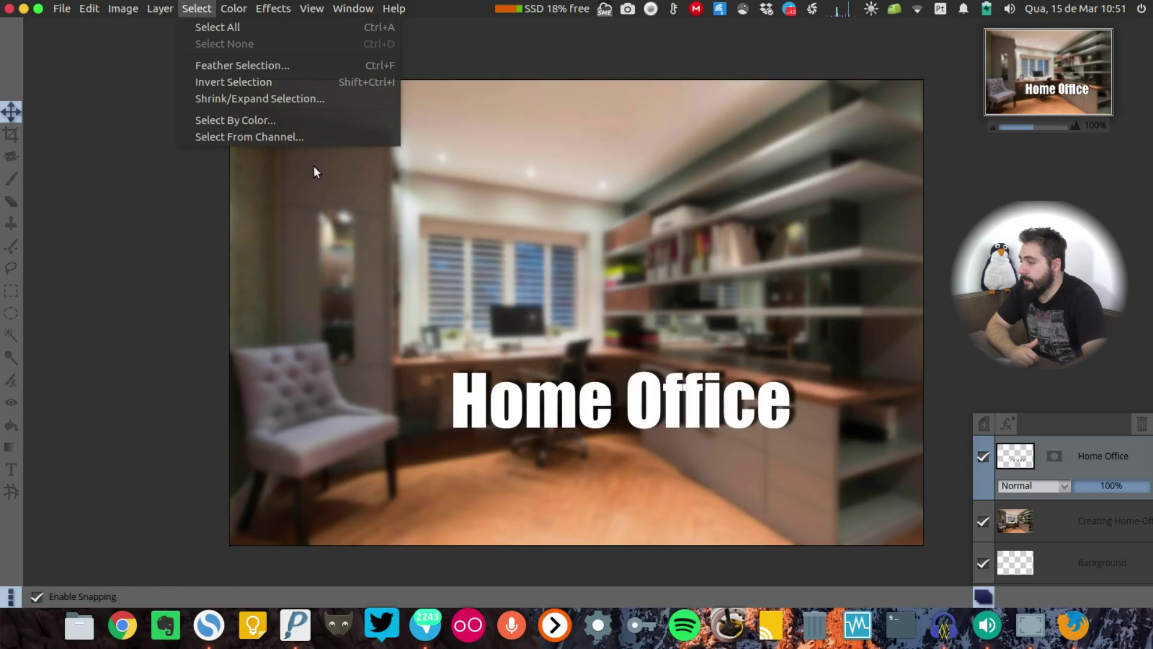
mouse_move(159, 8)
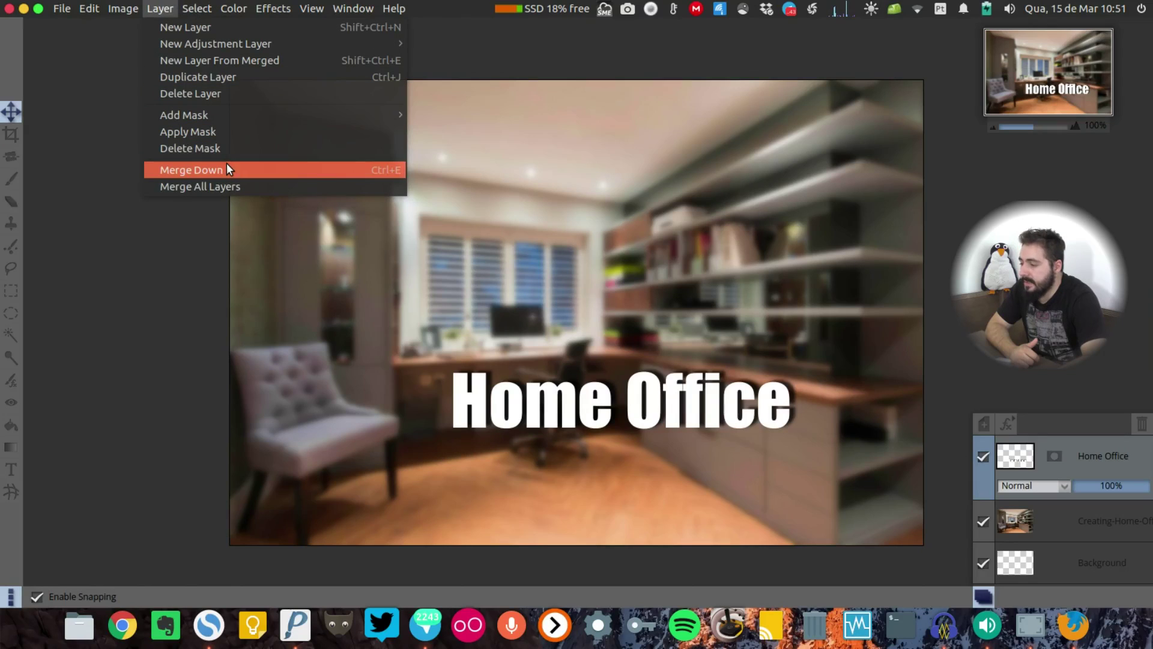
left_click(1028, 518)
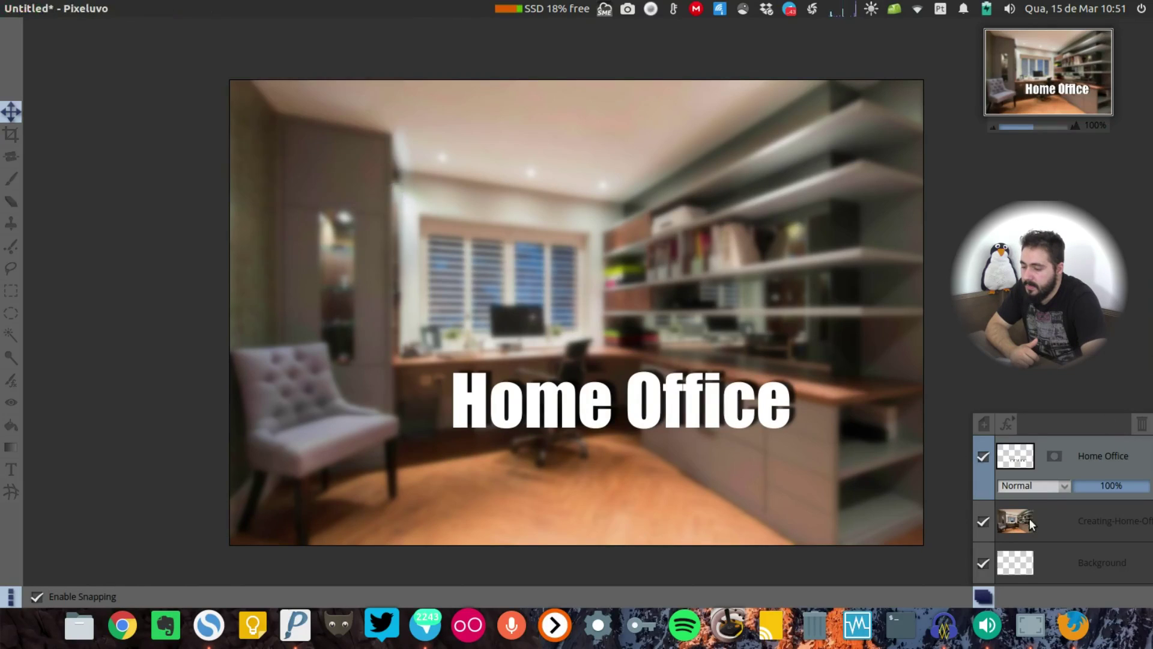
right_click(1029, 455)
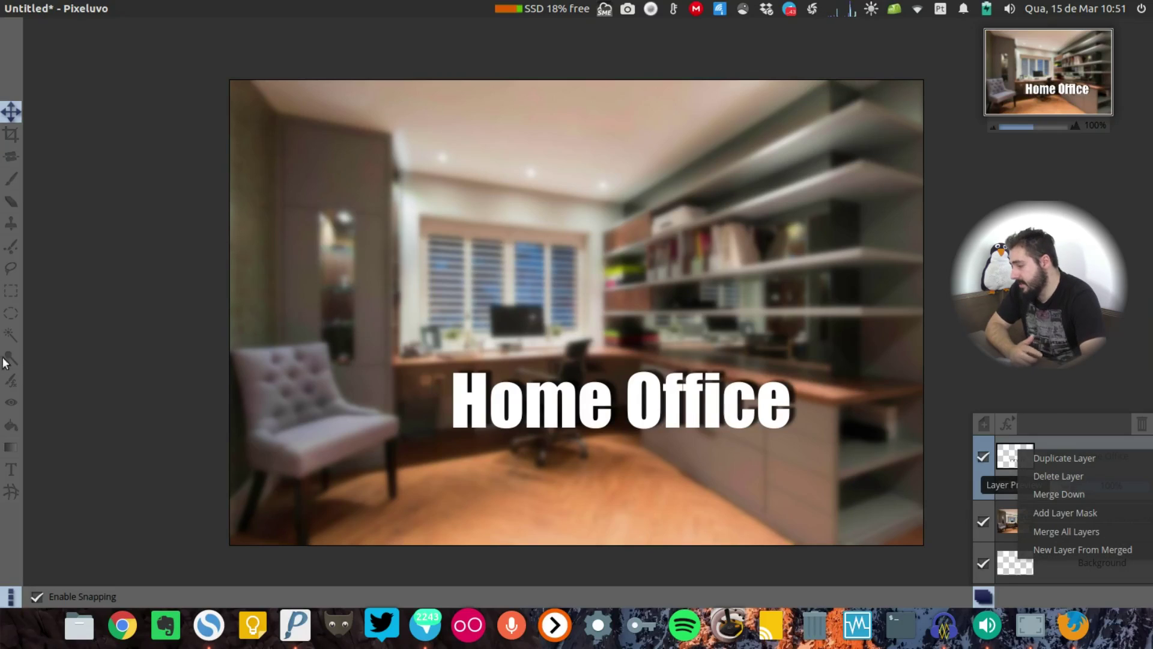
left_click(40, 250)
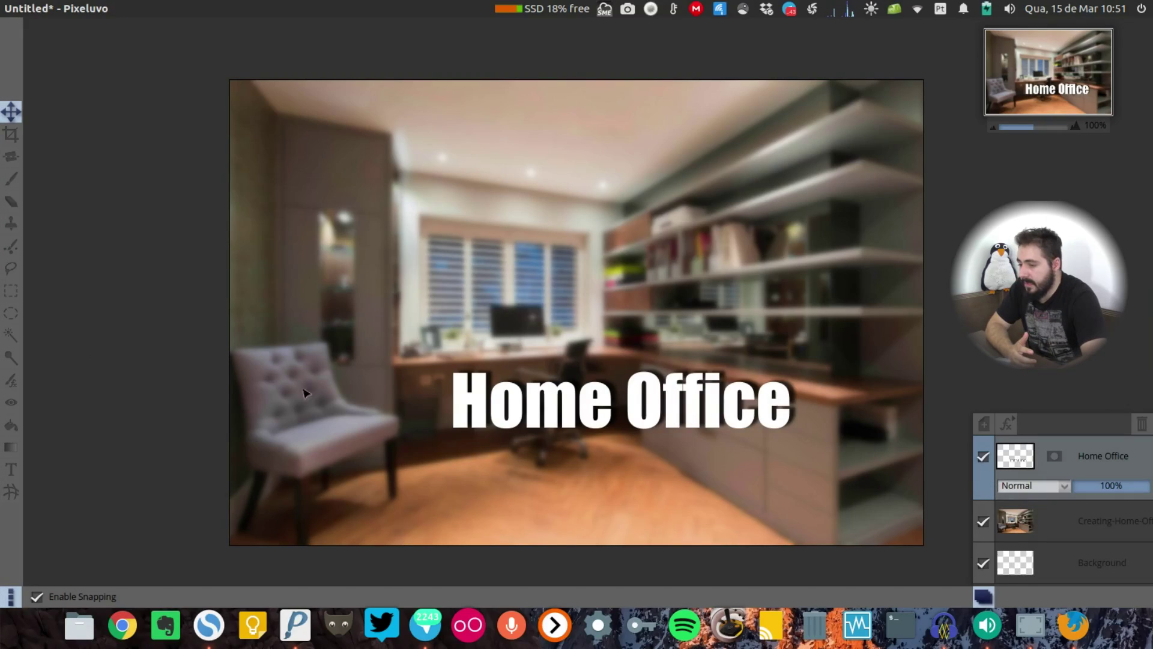